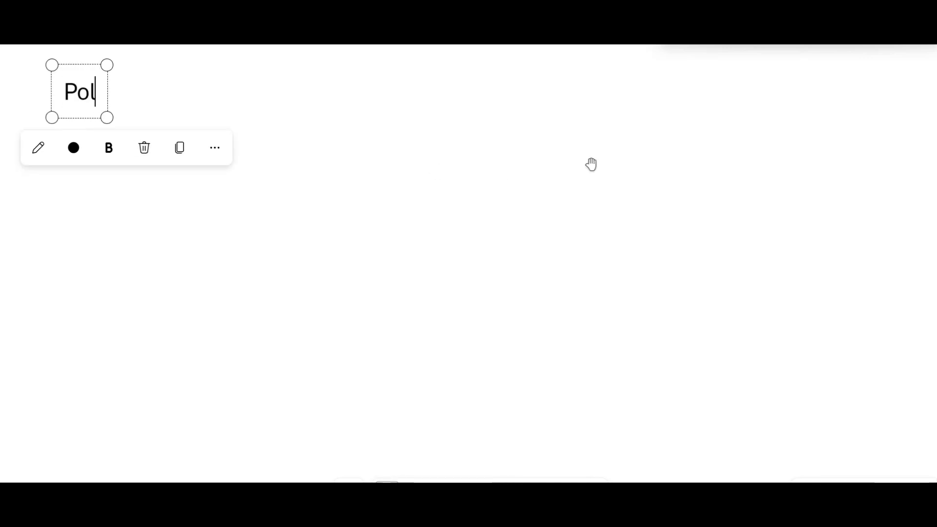
# Step: Complete the whiteboard text box title so it reads "Polygon Angles"
pyautogui.write('ngel')
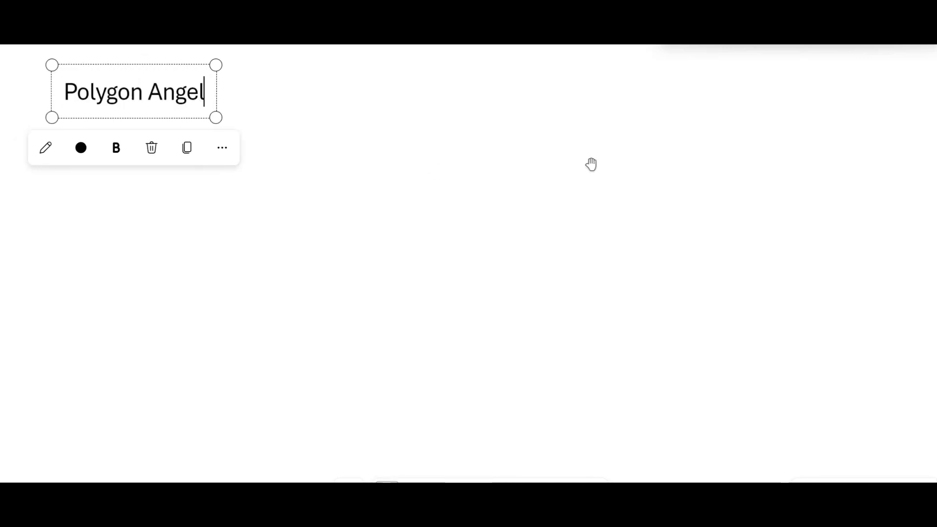
pyautogui.press('BackSpace')
pyautogui.press('BackSpace')
pyautogui.write('les')
# Step: Add "Interior and Exterior Angles" below the title, separated by a blank line, and finish editing the text
pyautogui.press('Return')
pyautogui.press('Return')
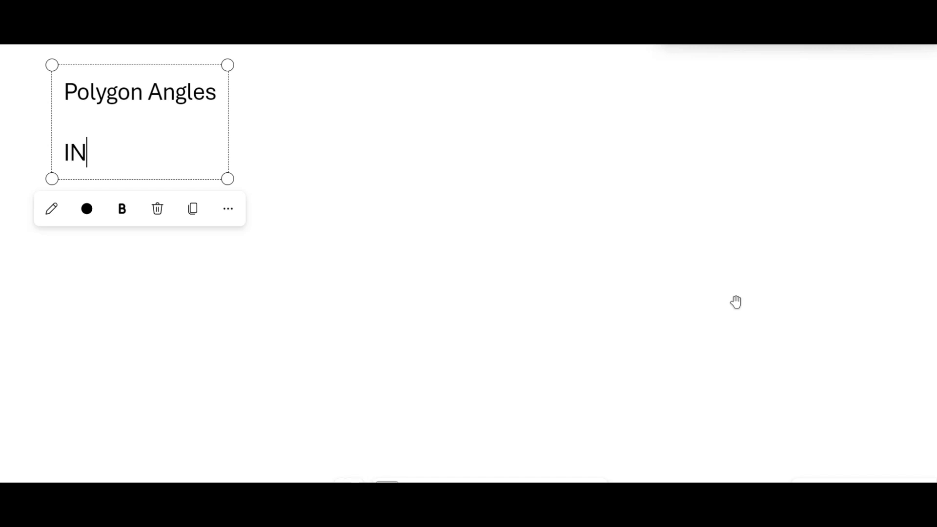
pyautogui.press('BackSpace')
pyautogui.press('BackSpace')
pyautogui.press('BackSpace')
pyautogui.press('BackSpace')
pyautogui.write('nterio')
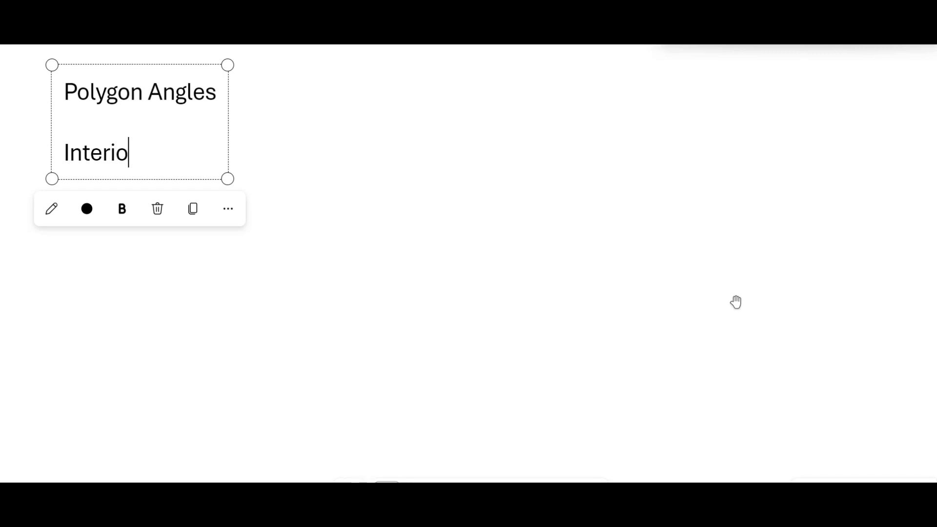
pyautogui.write('r and Exterio')
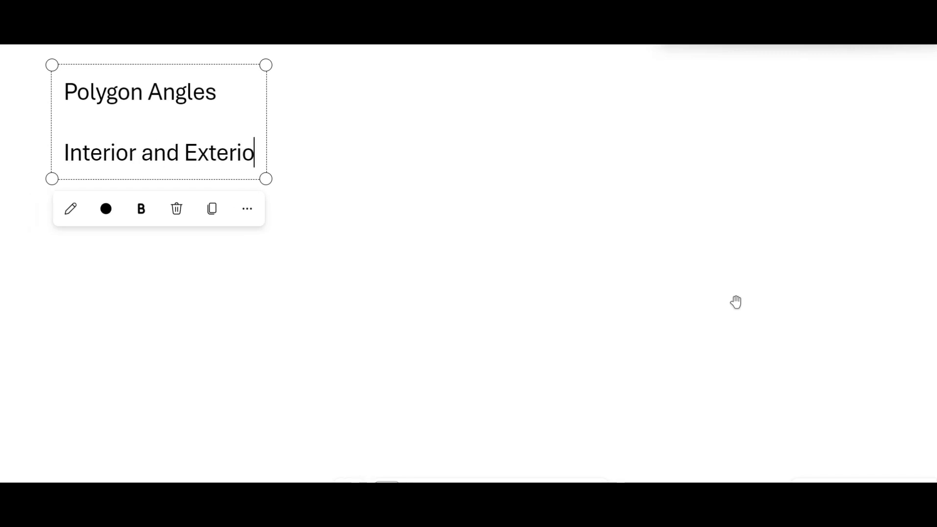
pyautogui.write('r Angles')
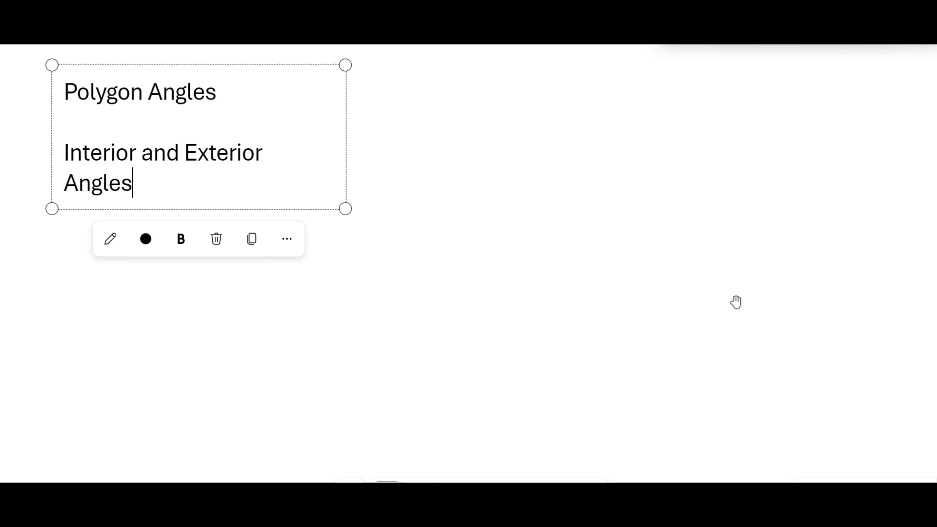
pyautogui.press('Return')
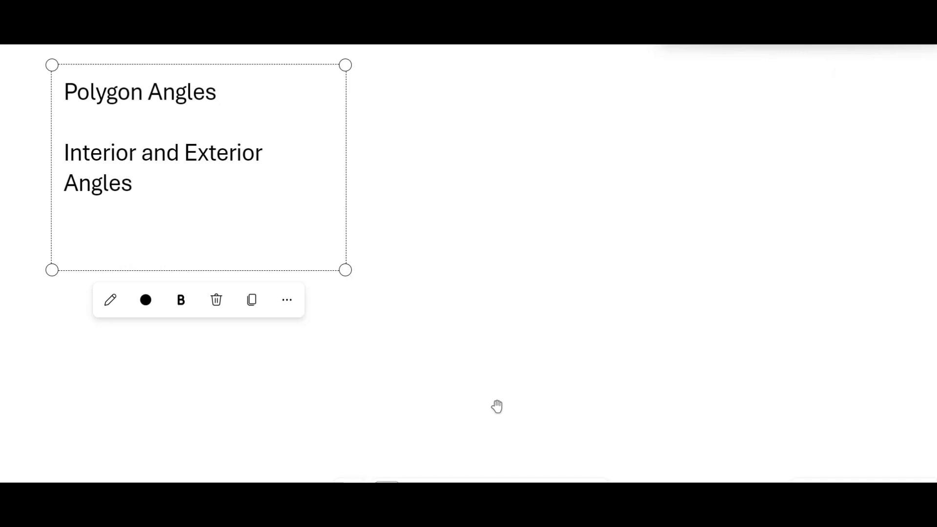
pyautogui.click(497, 380)
# Step: Switch to TI-Nspire CX CAS and create a new document with a Geometry page, discarding the unsaved document
pyautogui.hotkey('alt', 'Tab')
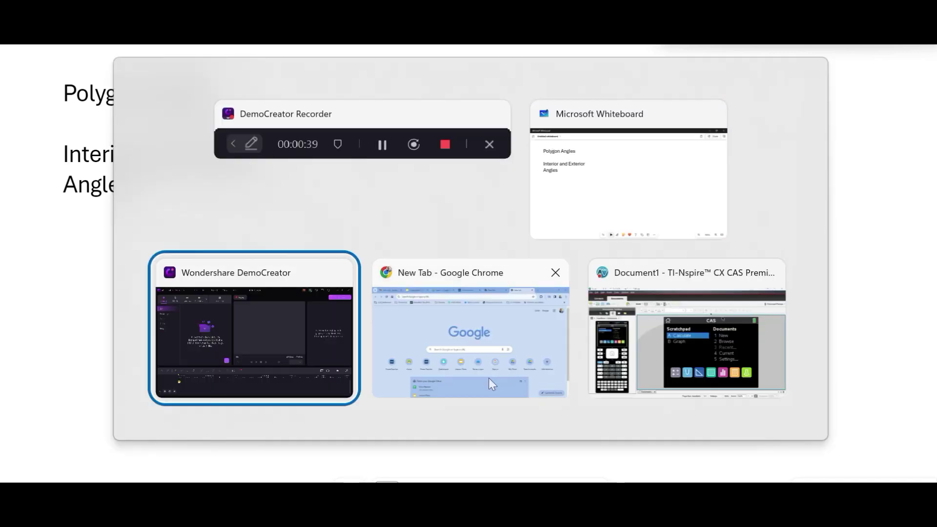
pyautogui.hotkey('alt', 'Tab')
pyautogui.hotkey('alt', 'Tab')
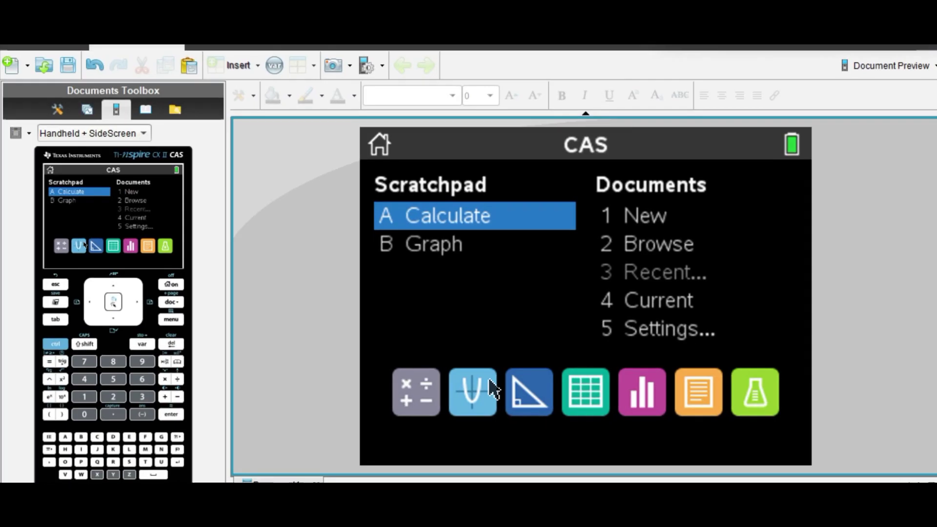
pyautogui.click(649, 215)
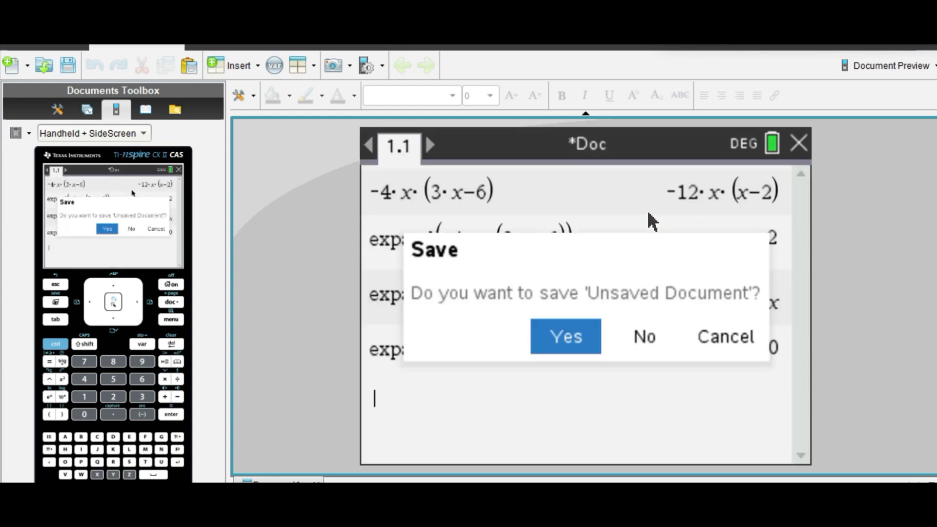
pyautogui.click(645, 337)
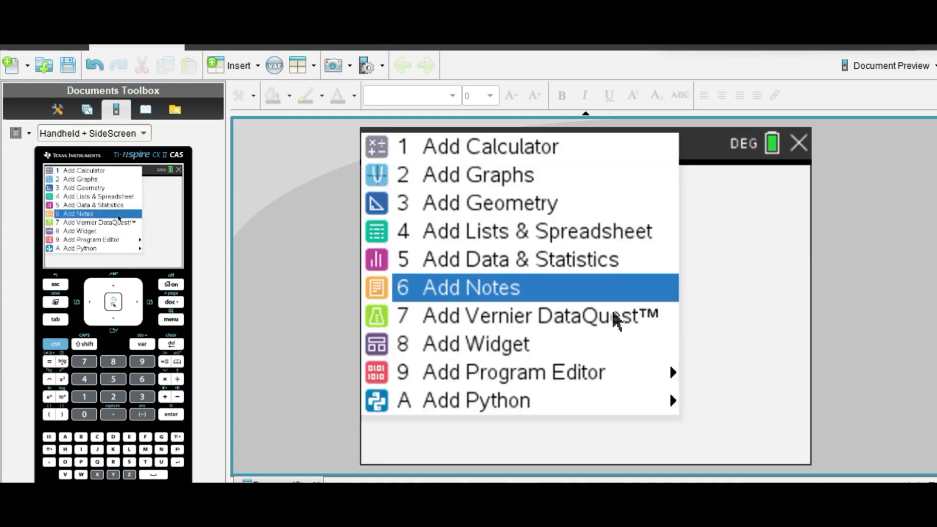
pyautogui.click(544, 204)
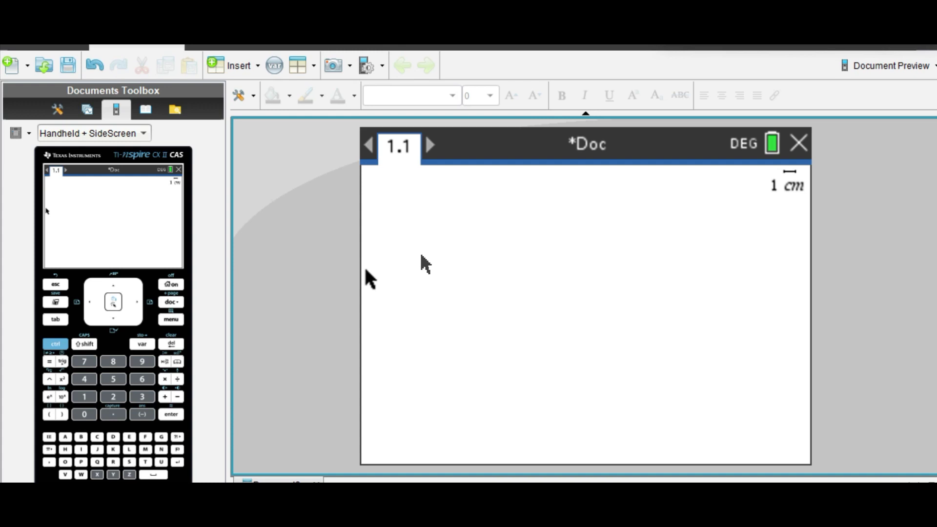
# Step: Draw a closed, irregular five-sided polygon filling most of the Geometry page with the Polygon tool
pyautogui.hotkey('ctrl', 'm')
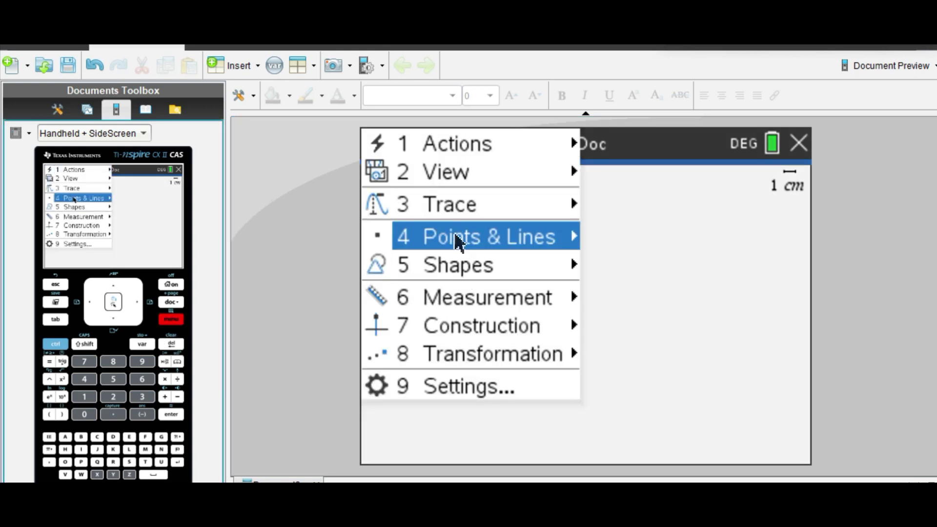
pyautogui.moveTo(459, 266)
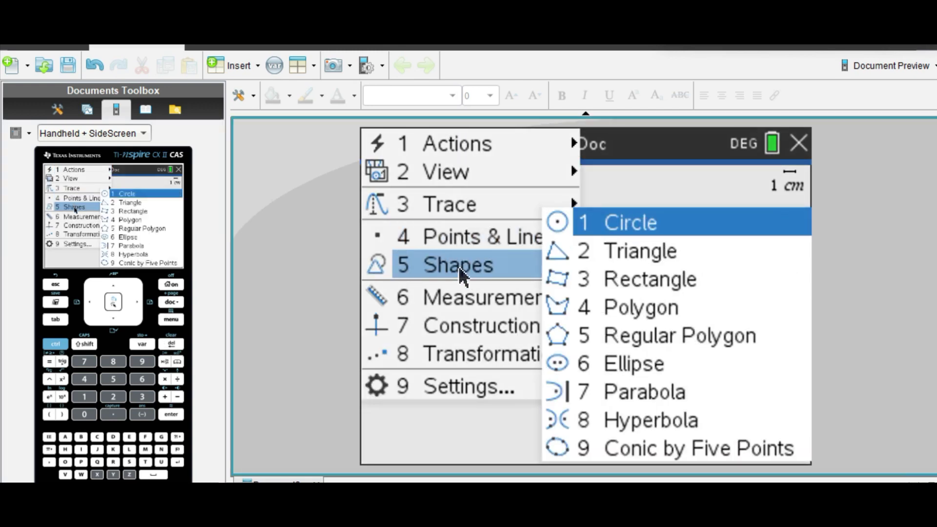
pyautogui.click(612, 298)
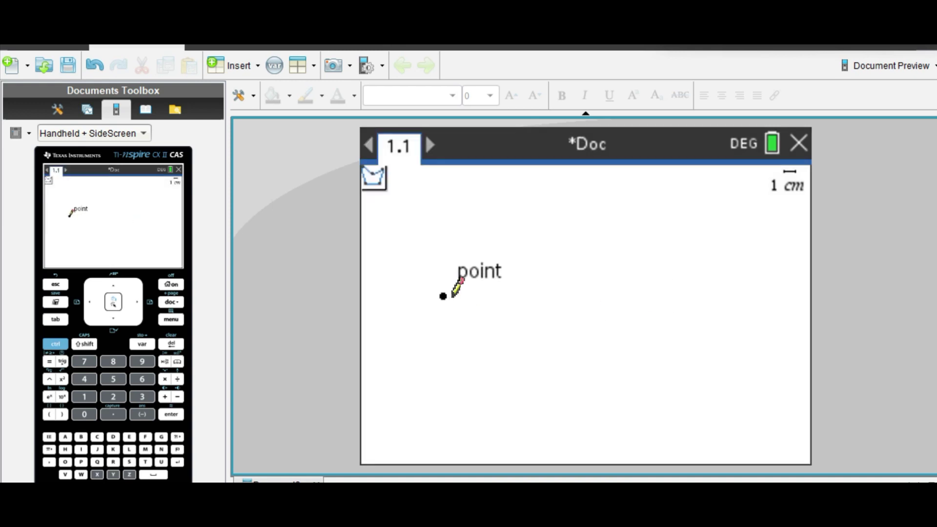
pyautogui.click(444, 295)
pyautogui.click(564, 189)
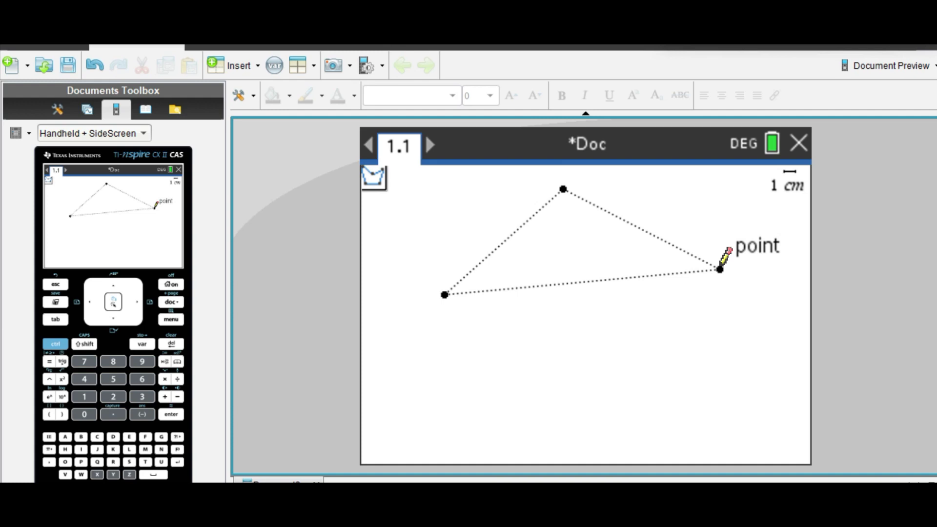
pyautogui.click(720, 267)
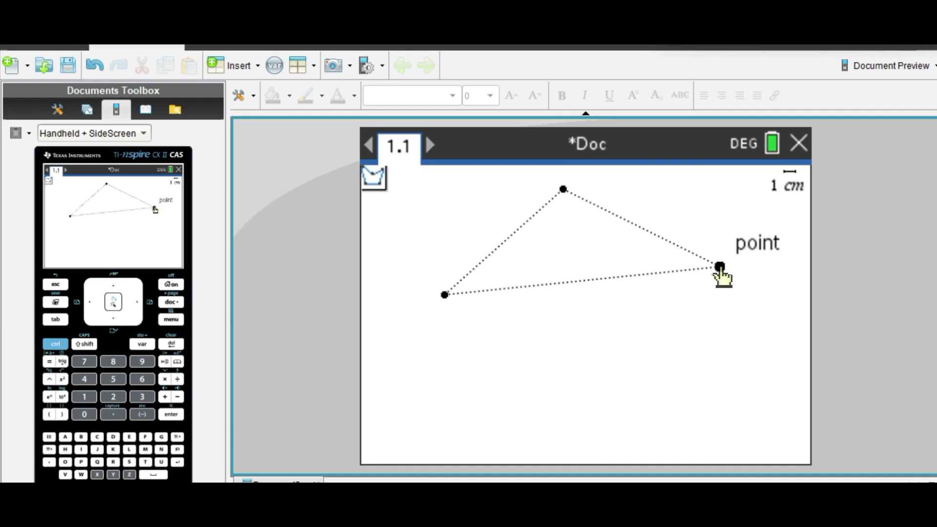
pyautogui.click(666, 405)
pyautogui.click(503, 426)
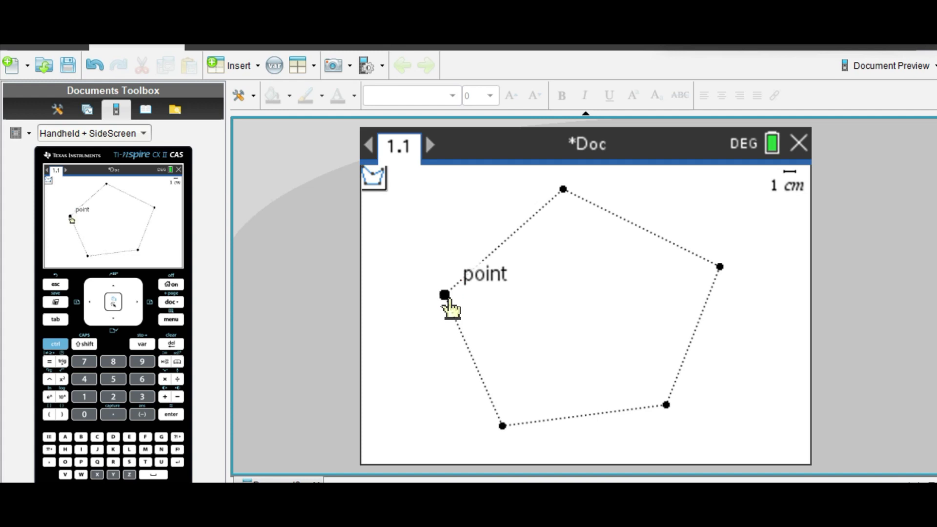
pyautogui.click(444, 295)
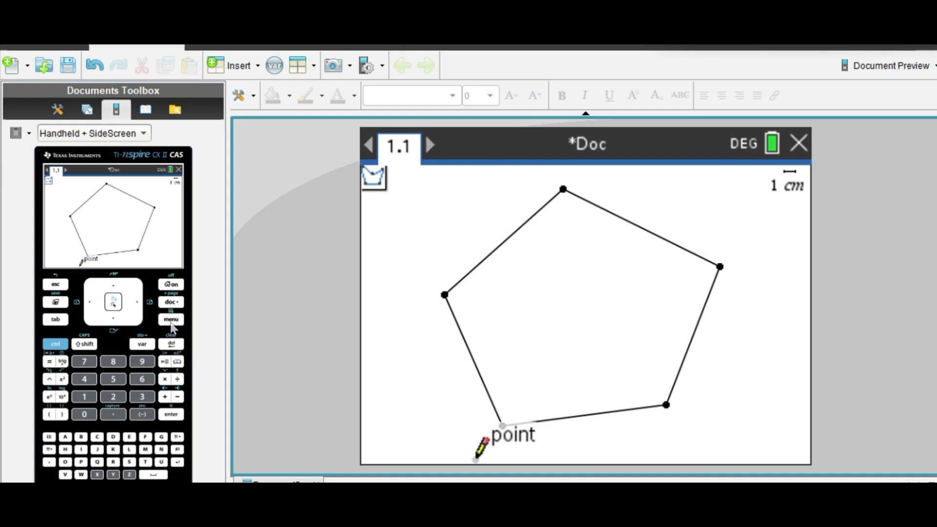
# Step: Measure the interior angle at the pentagon's lower-left vertex with the Angle tool
pyautogui.click(171, 320)
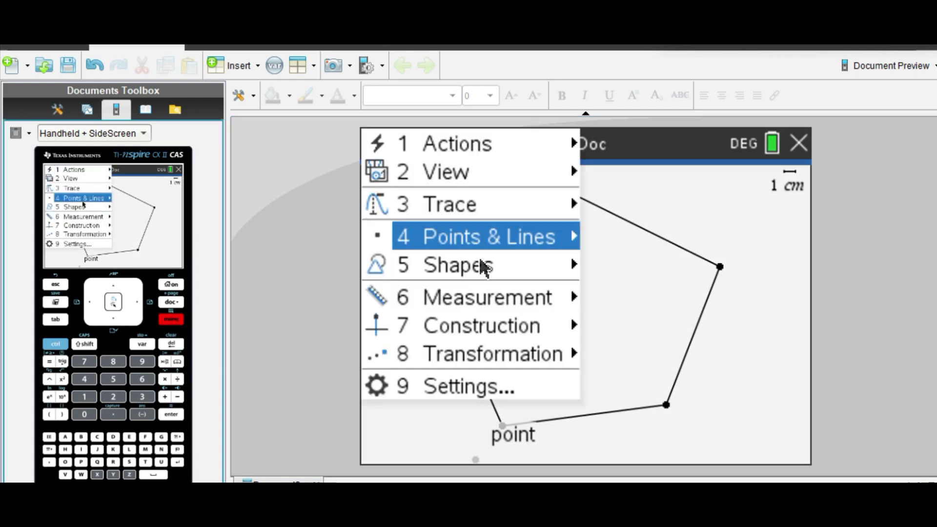
pyautogui.moveTo(481, 307)
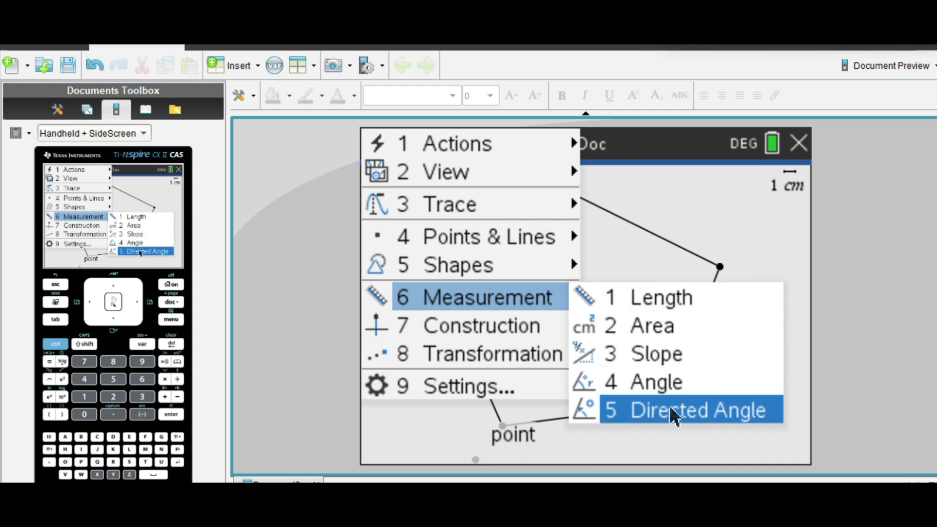
pyautogui.click(673, 386)
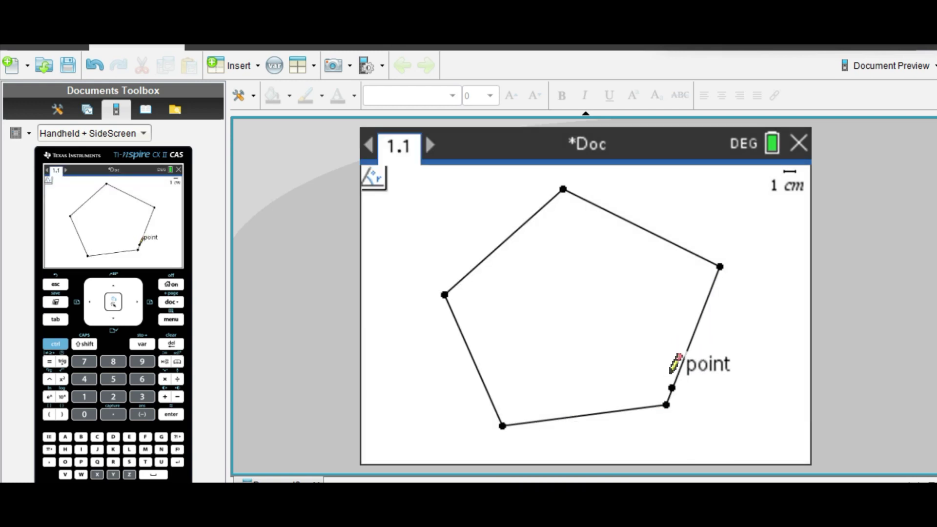
pyautogui.click(666, 405)
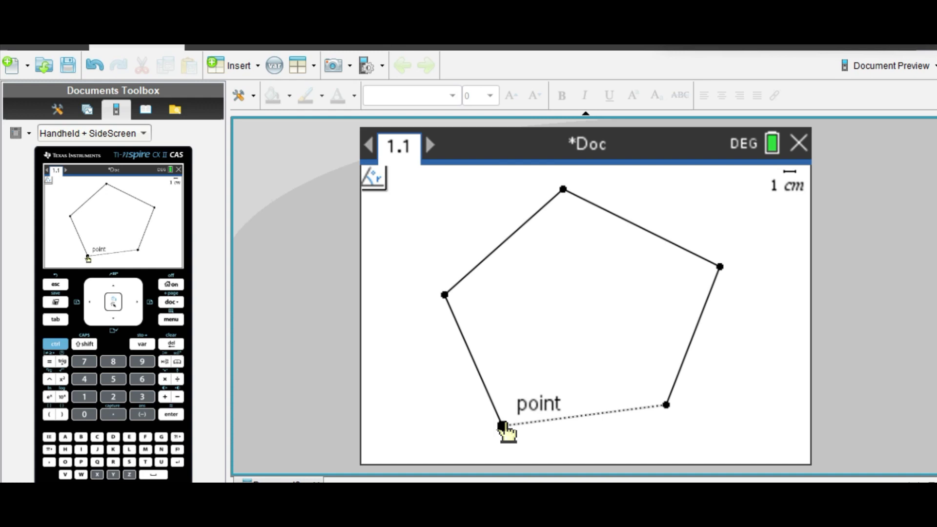
pyautogui.click(503, 426)
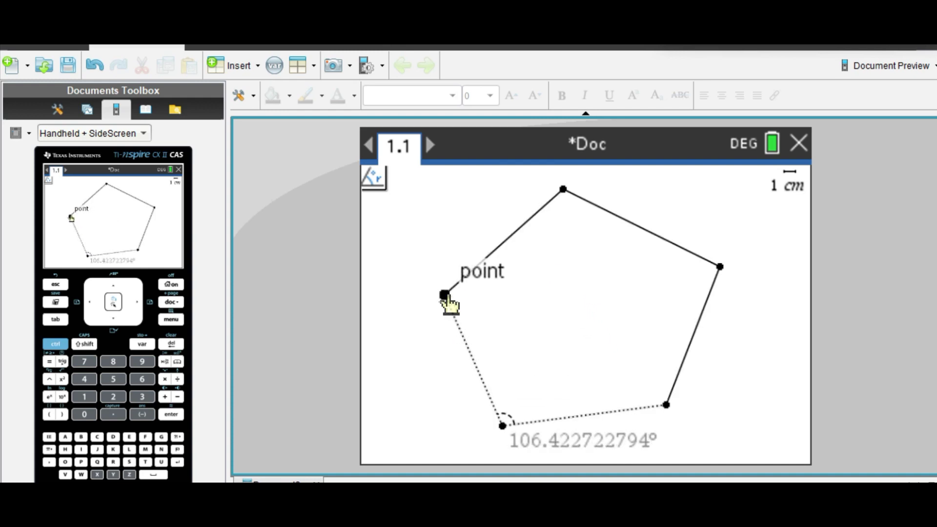
pyautogui.click(445, 295)
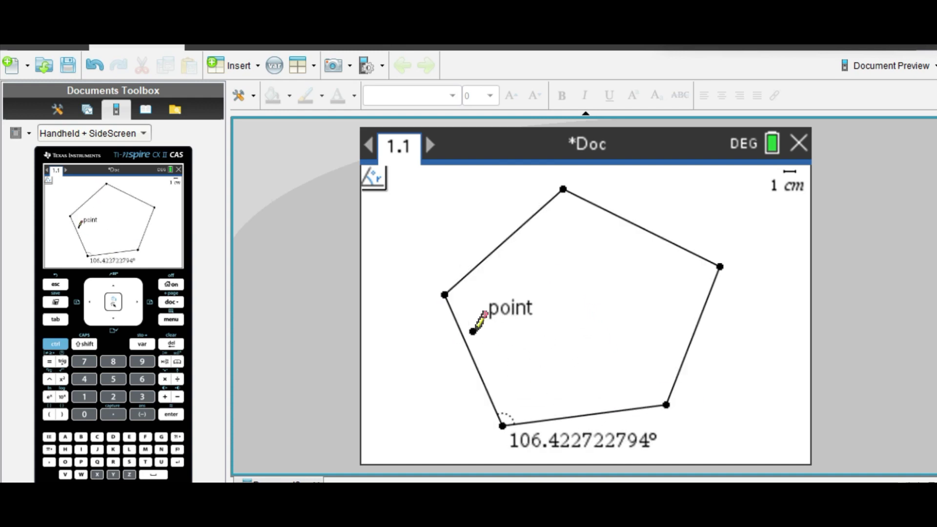
# Step: Measure the interior angles at the pentagon's left and top vertices
pyautogui.click(445, 296)
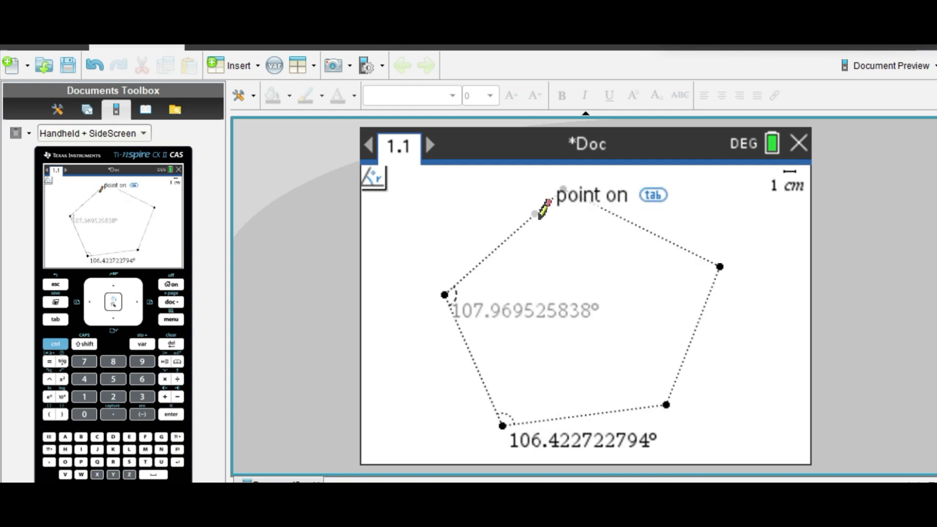
pyautogui.click(563, 189)
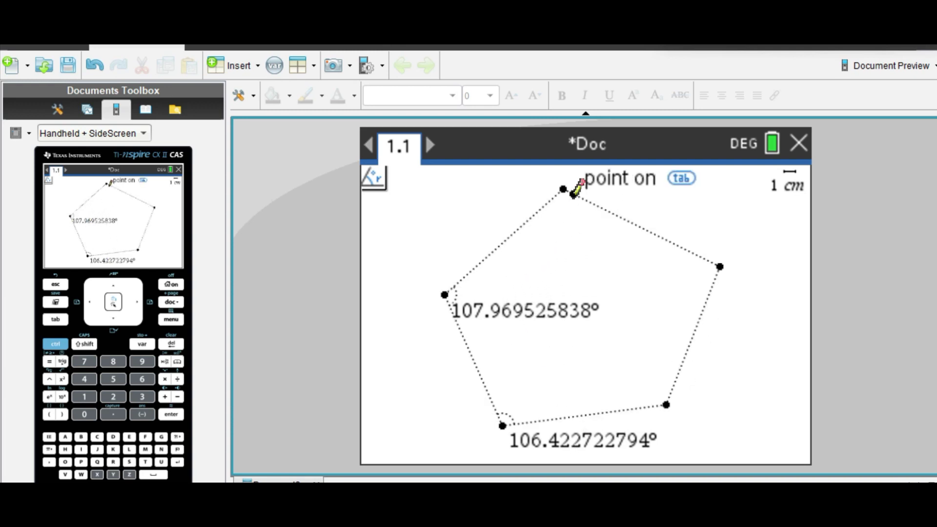
pyautogui.click(444, 295)
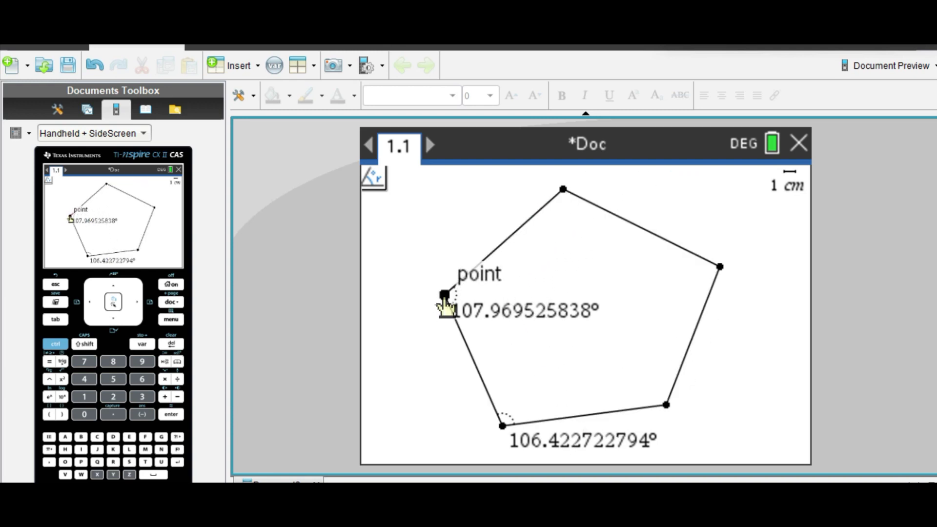
pyautogui.click(564, 189)
pyautogui.click(720, 267)
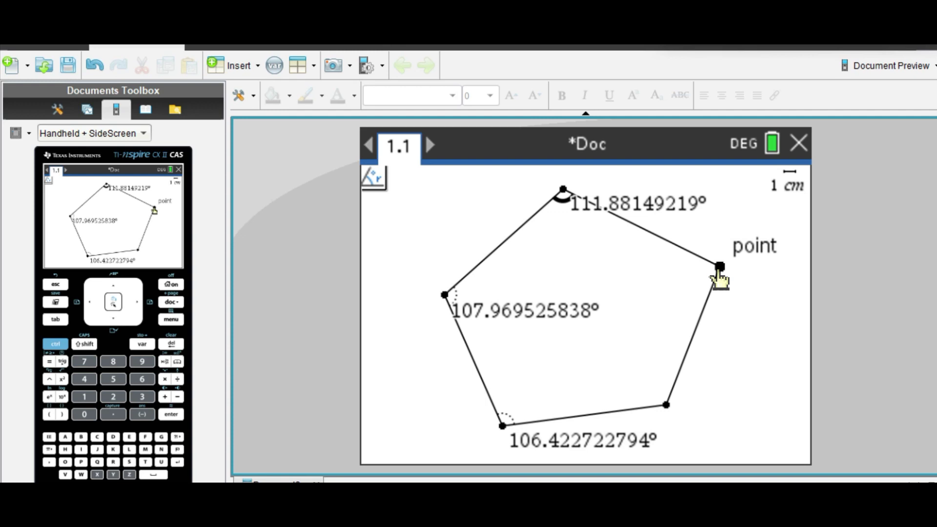
# Step: Measure the interior angles at the pentagon's right and lower-right vertices, and exit the Angle tool
pyautogui.click(563, 190)
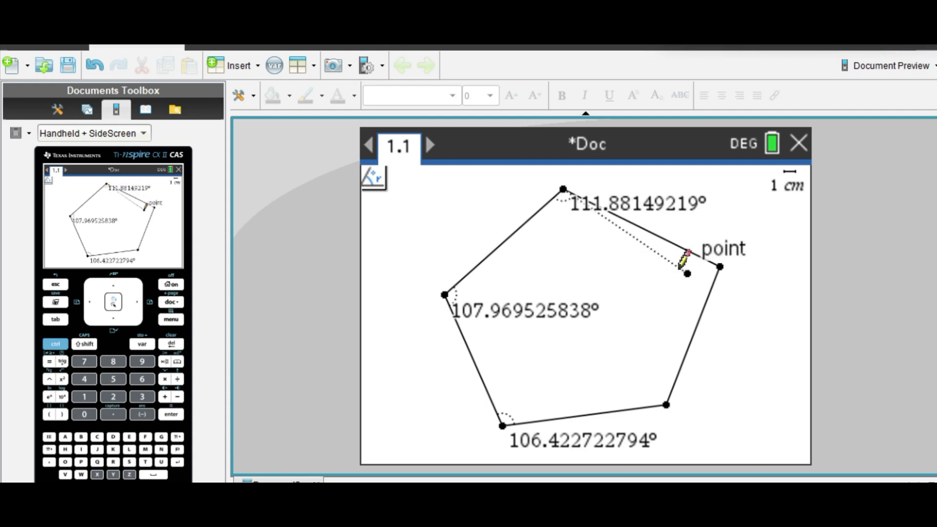
pyautogui.click(721, 267)
pyautogui.click(667, 405)
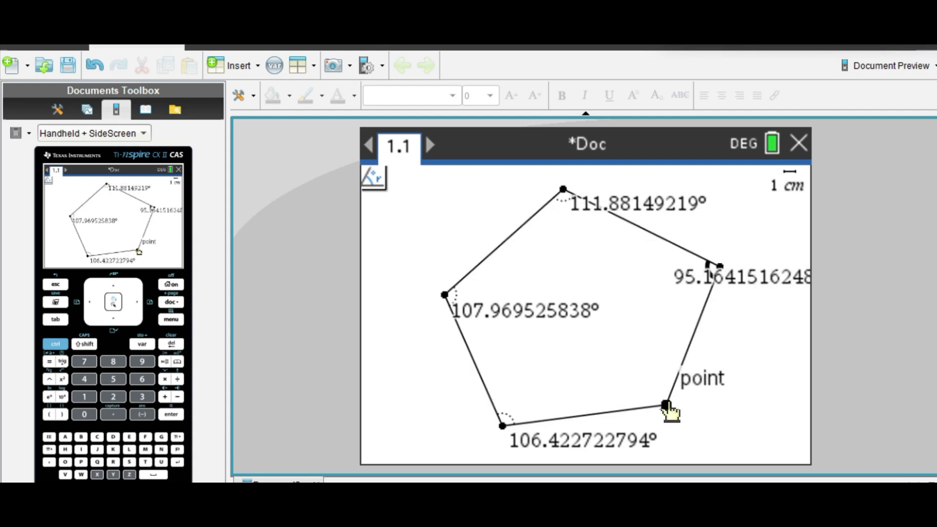
pyautogui.click(720, 269)
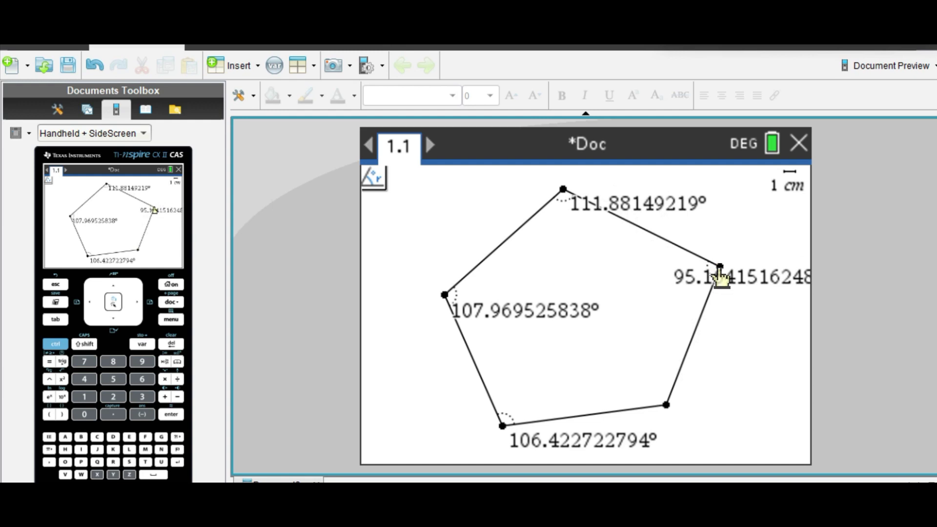
pyautogui.click(667, 405)
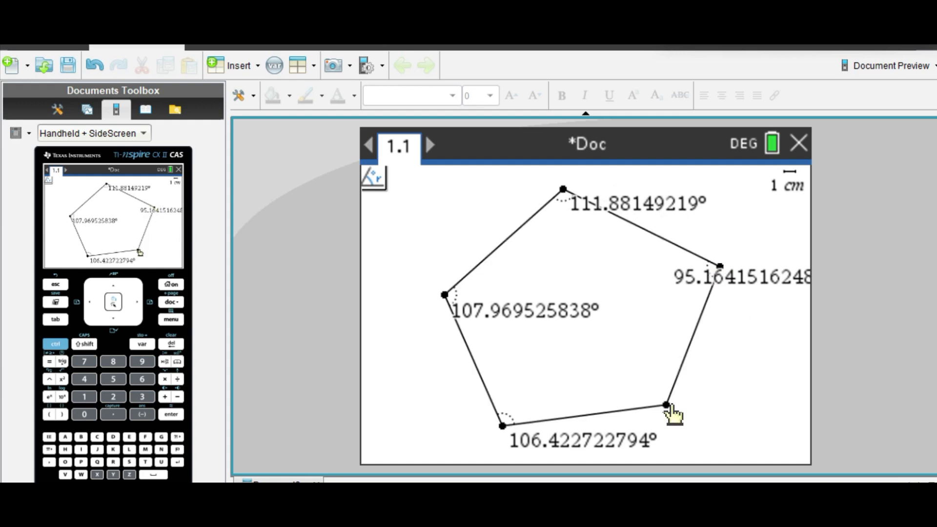
pyautogui.click(503, 424)
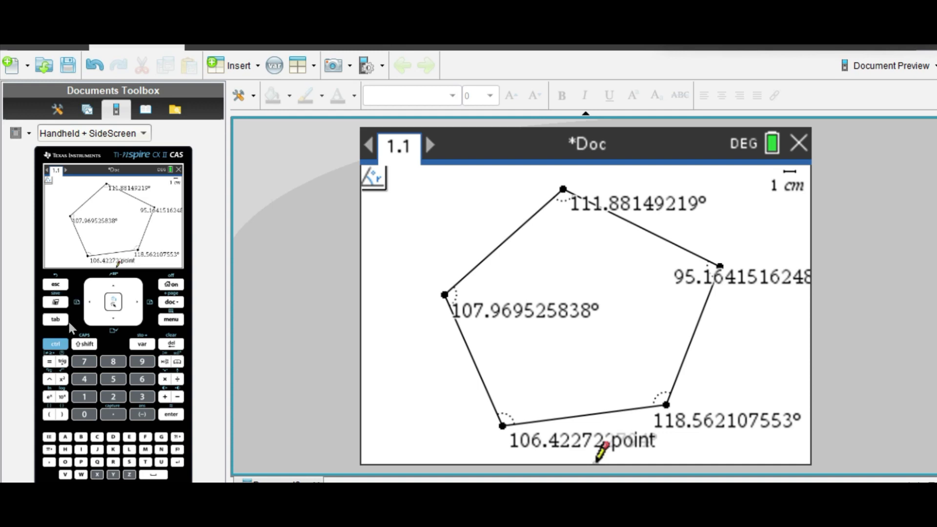
pyautogui.press('Escape')
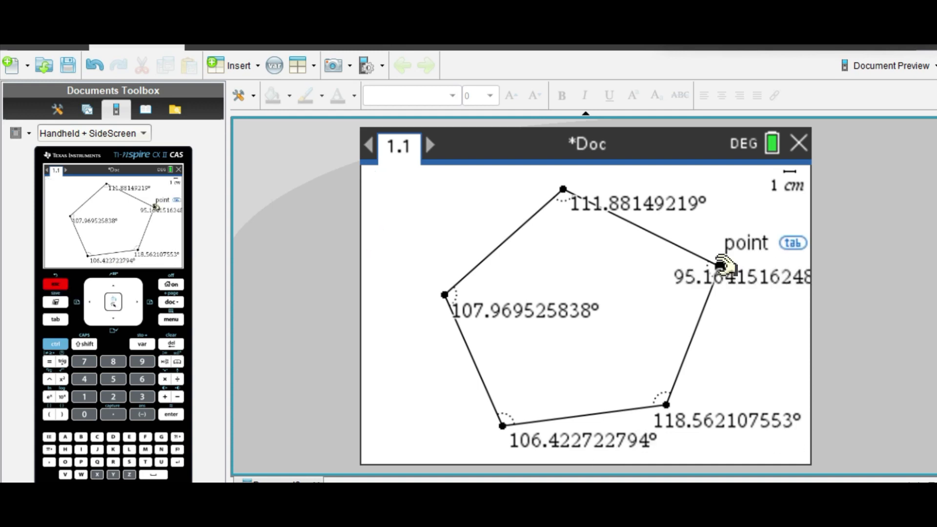
# Step: Reshape the pentagon by moving each of its five vertices to a new position, keeping the shape convex
pyautogui.moveTo(721, 266); pyautogui.dragTo(676, 234)
pyautogui.moveTo(562, 194); pyautogui.dragTo(499, 194)
pyautogui.moveTo(445, 293); pyautogui.dragTo(435, 335)
pyautogui.moveTo(502, 424); pyautogui.dragTo(551, 423)
pyautogui.moveTo(666, 405); pyautogui.dragTo(709, 346)
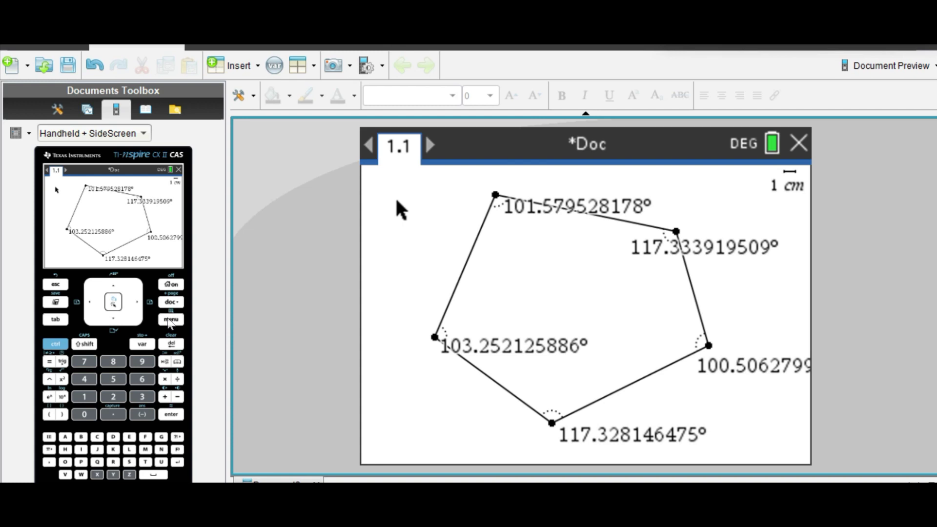
# Step: Draw two diagonals with the Segment tool from the pentagon's bottom vertex to its upper-left and upper-right vertices
pyautogui.click(170, 320)
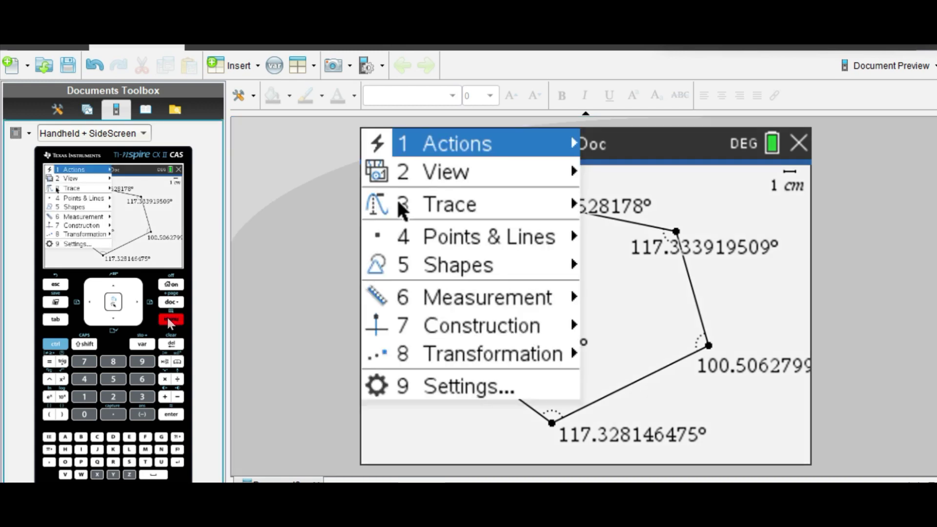
pyautogui.click(491, 251)
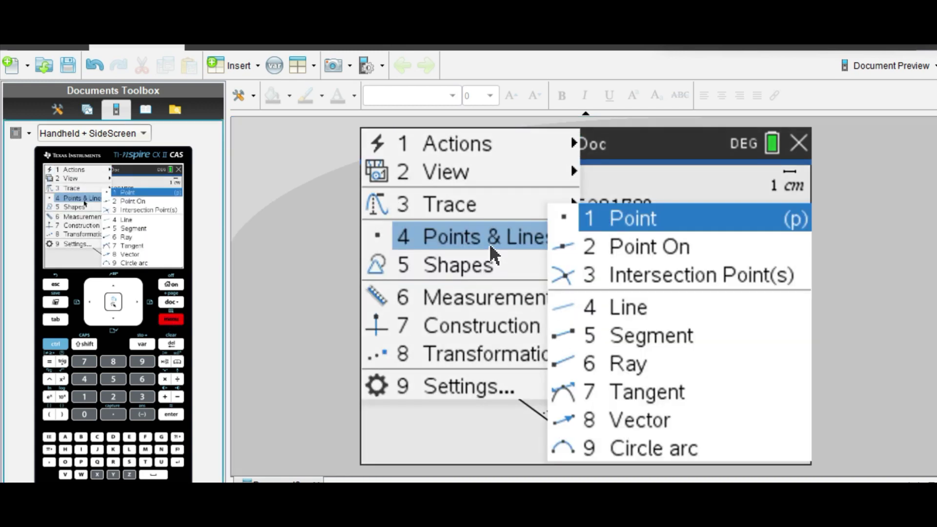
pyautogui.click(608, 335)
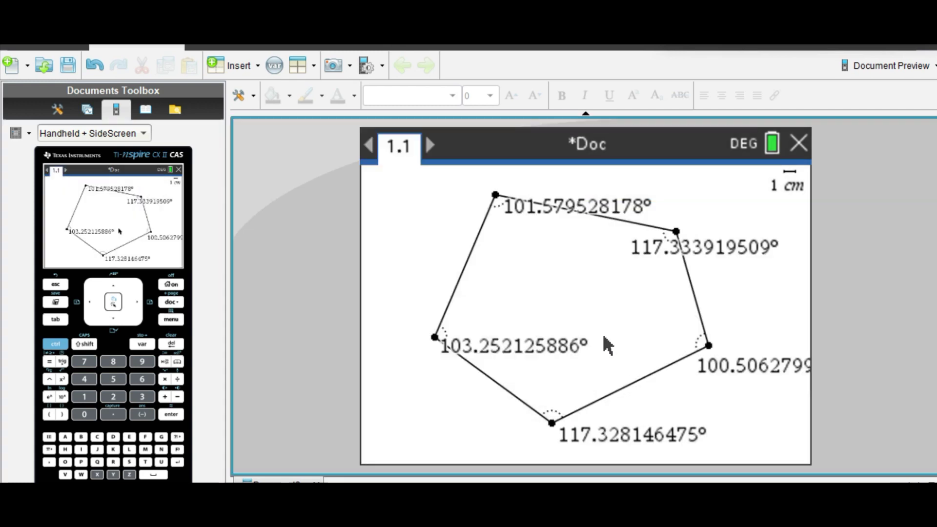
pyautogui.click(551, 423)
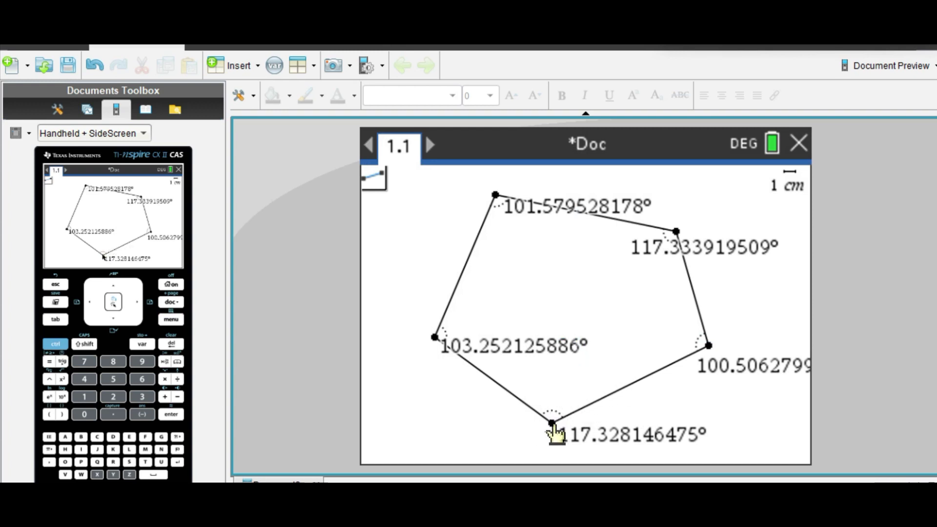
pyautogui.click(495, 196)
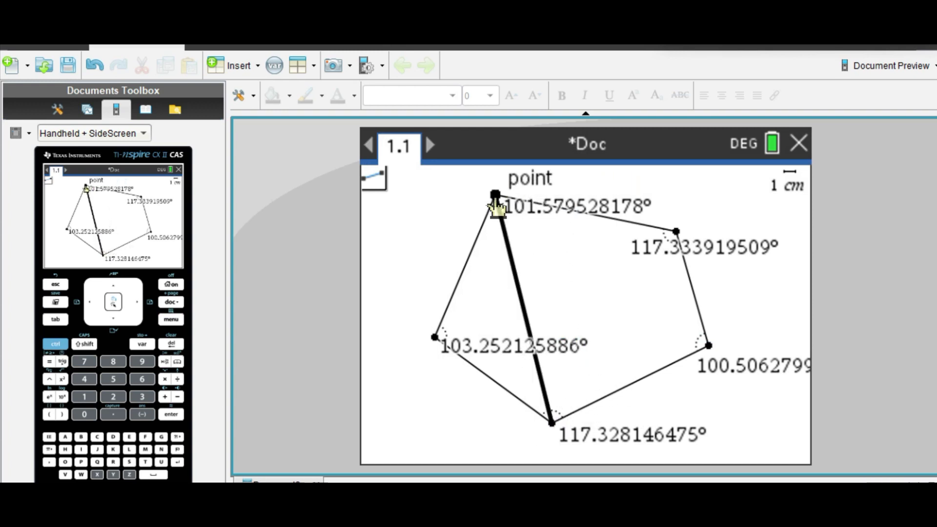
pyautogui.click(552, 424)
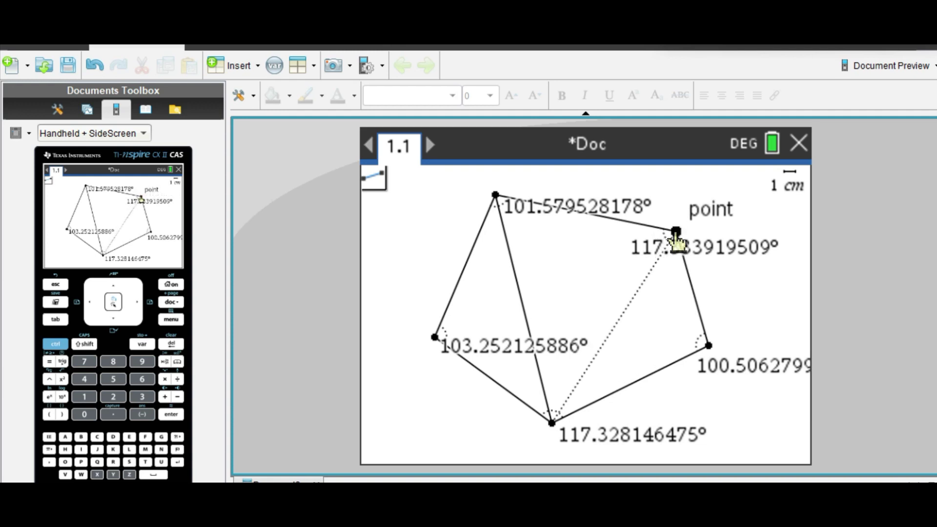
pyautogui.click(676, 232)
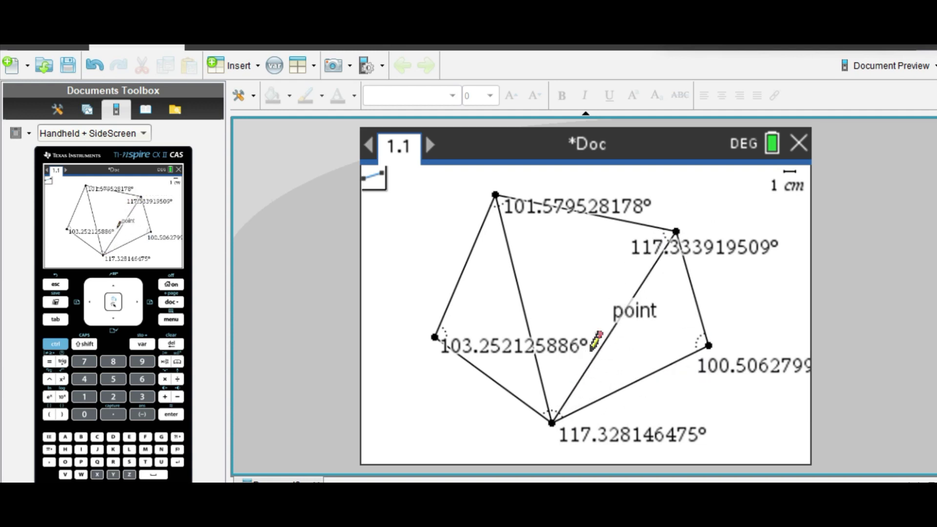
# Step: Move the pentagon's right vertex inward, exit the Segment tool, and move that vertex back outward to make the shape convex
pyautogui.click(730, 212)
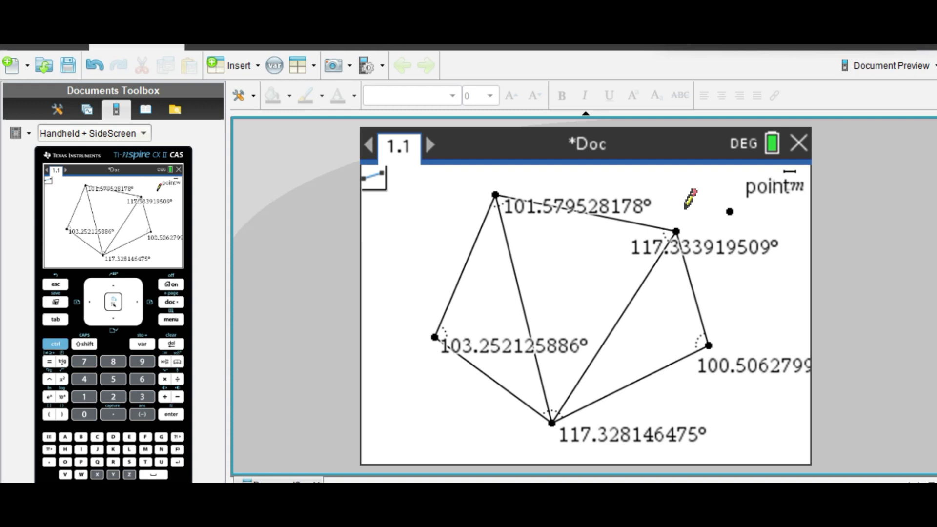
pyautogui.moveTo(709, 345); pyautogui.dragTo(577, 334)
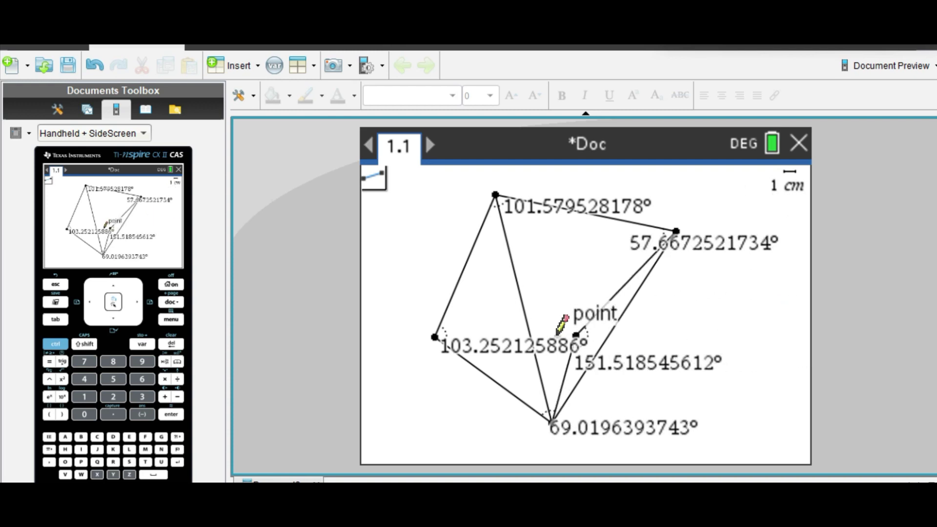
pyautogui.press('Escape')
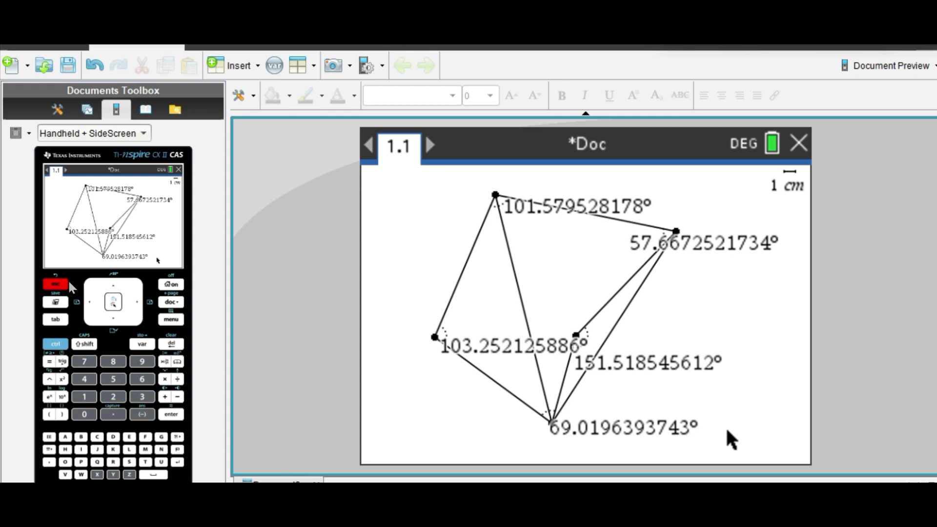
pyautogui.moveTo(577, 335); pyautogui.dragTo(728, 366)
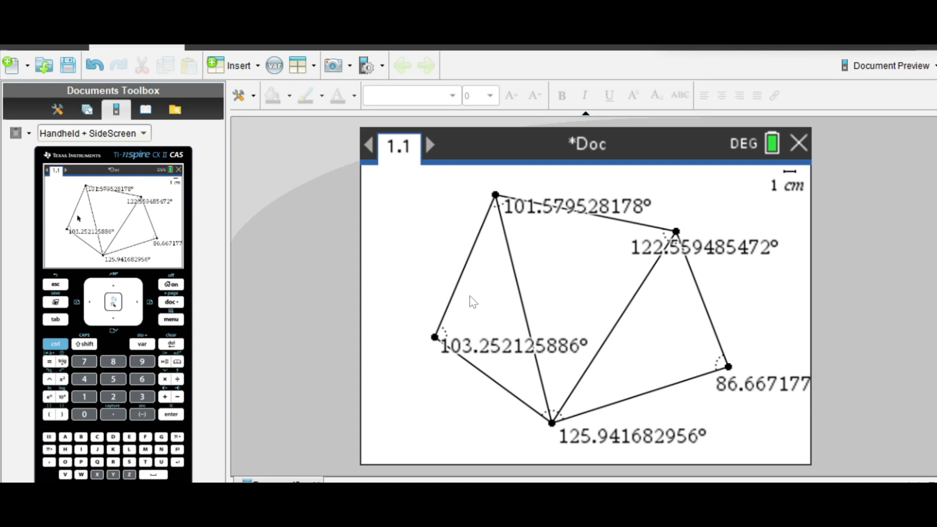
# Step: Clear the pentagon construction from the page and draw an irregular convex hexagon with the Polygon tool
pyautogui.hotkey('alt', 'Tab')
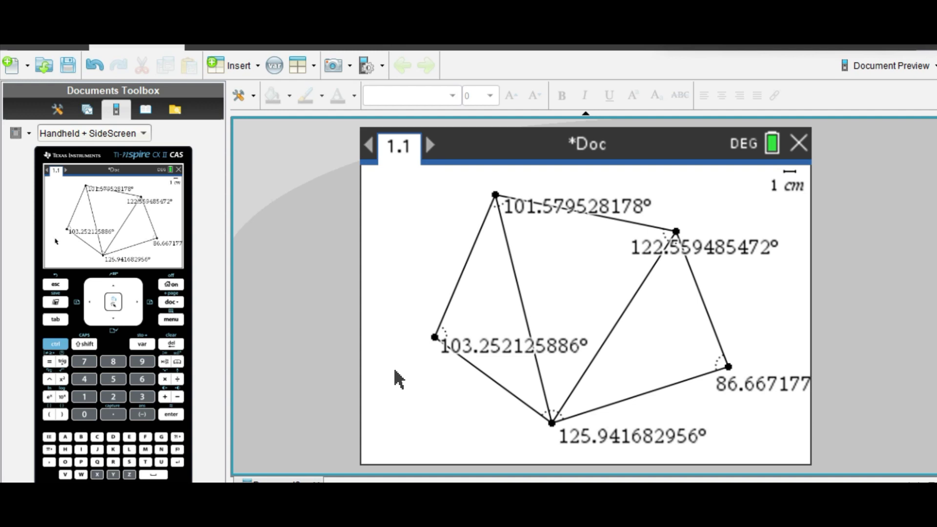
pyautogui.moveTo(393, 367); pyautogui.dragTo(762, 320)
pyautogui.click(171, 319)
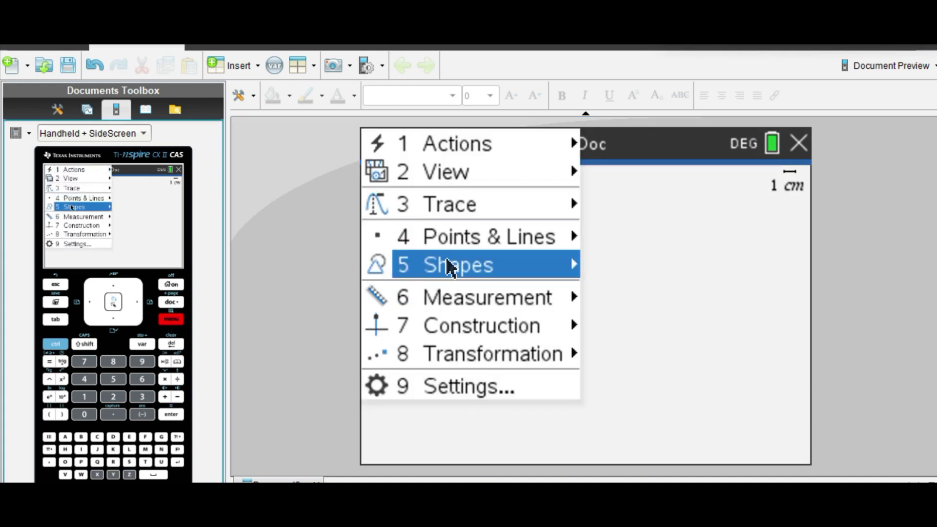
pyautogui.moveTo(450, 266)
pyautogui.click(641, 314)
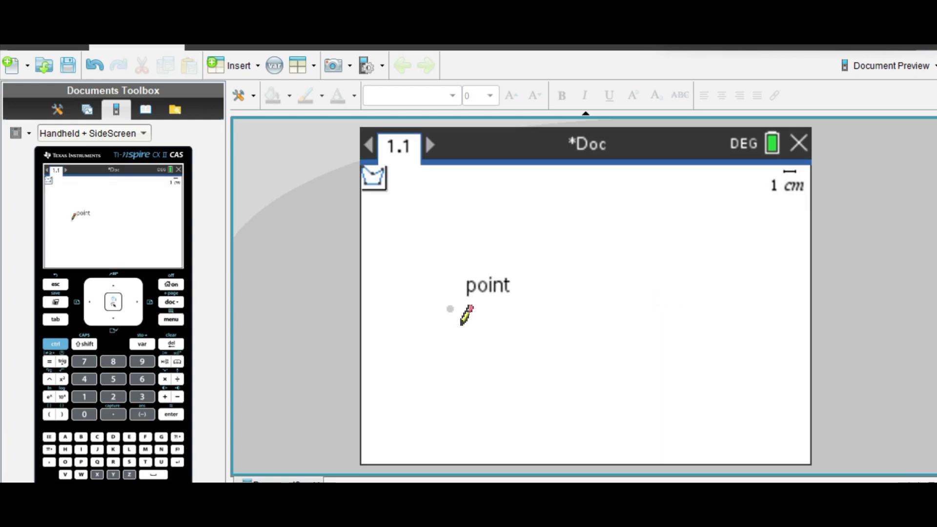
pyautogui.click(433, 273)
pyautogui.click(462, 213)
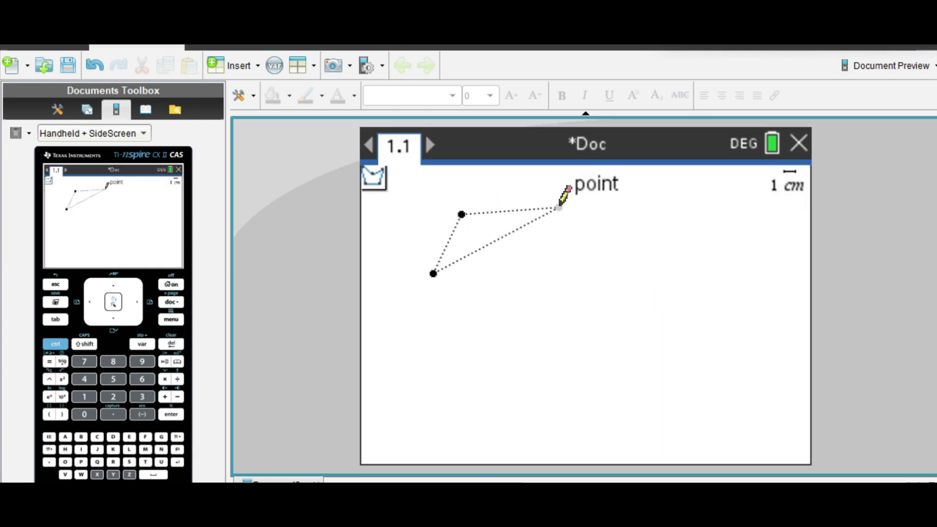
pyautogui.click(574, 205)
pyautogui.click(657, 288)
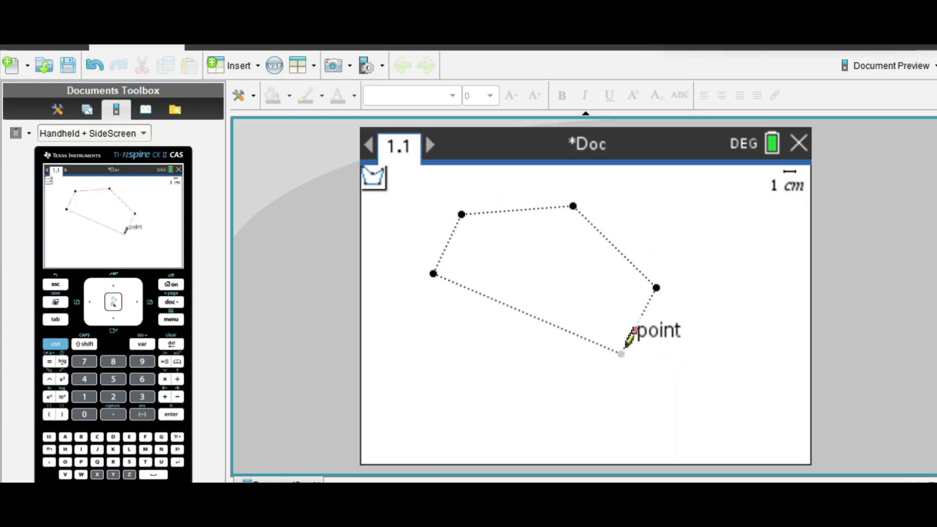
pyautogui.click(597, 388)
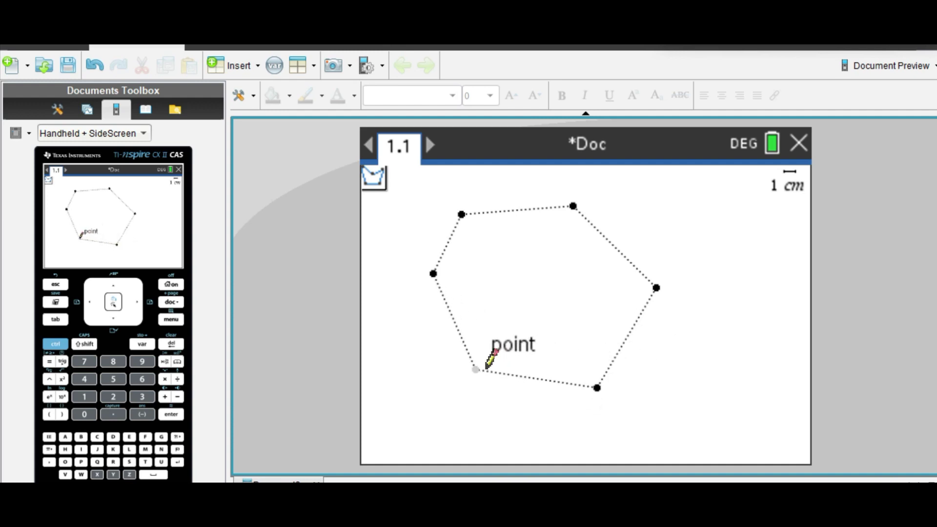
pyautogui.click(460, 370)
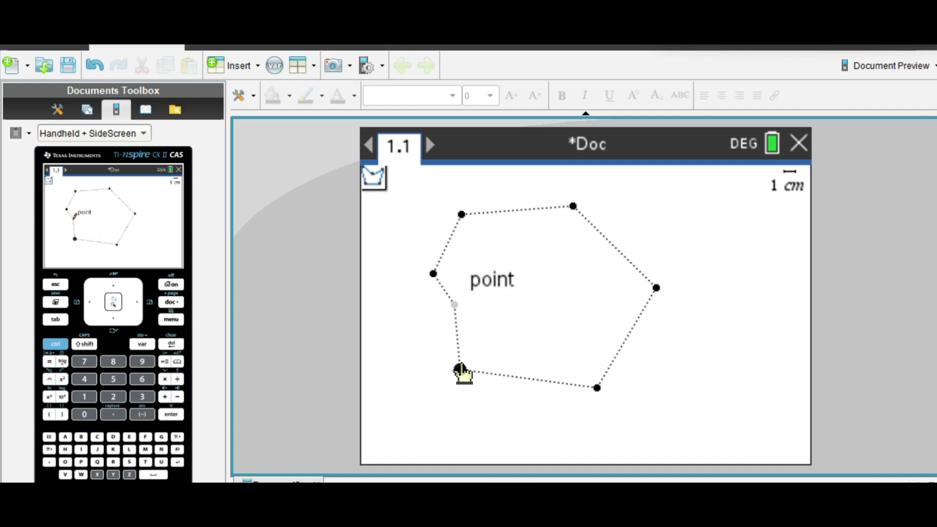
pyautogui.click(433, 274)
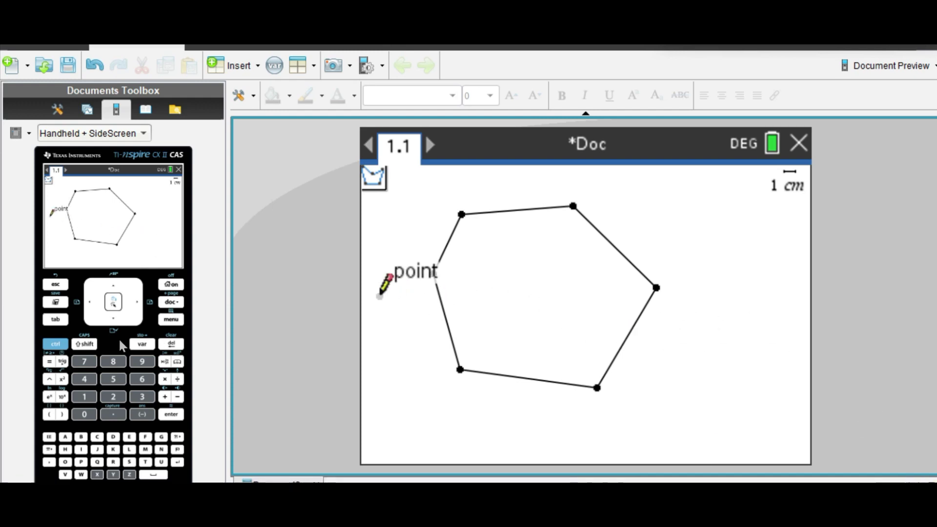
pyautogui.click(182, 318)
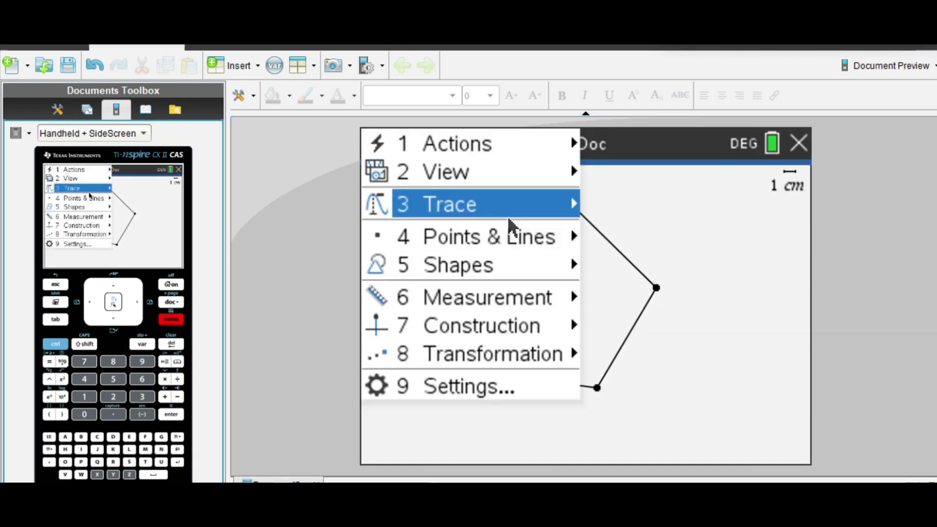
pyautogui.moveTo(485, 263)
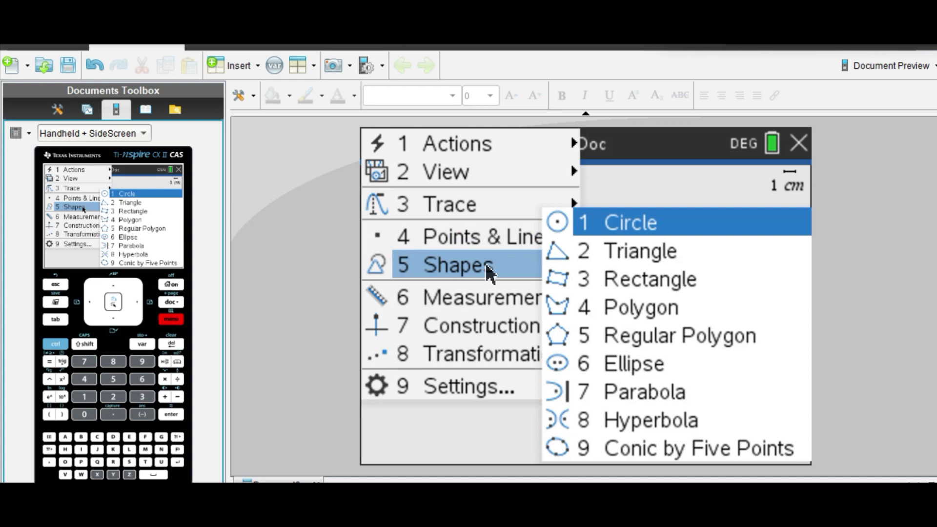
pyautogui.click(680, 251)
pyautogui.click(461, 370)
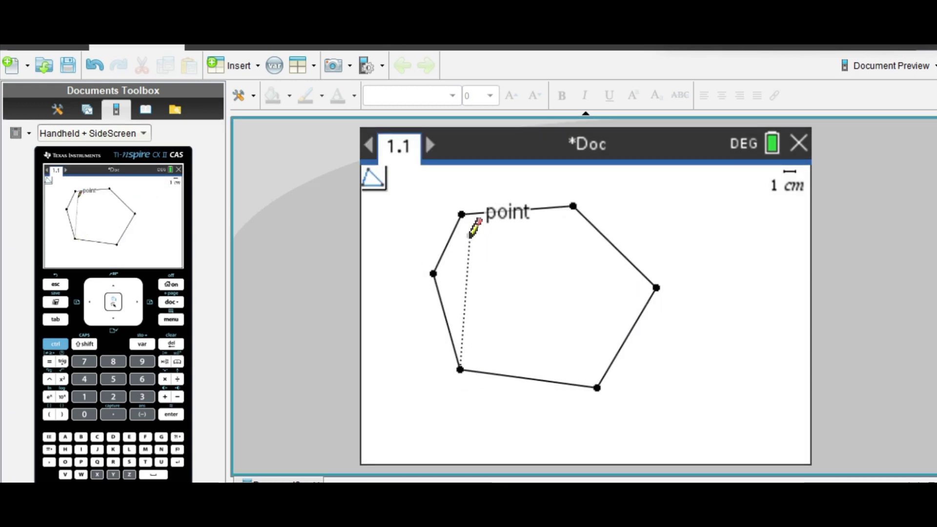
pyautogui.click(462, 215)
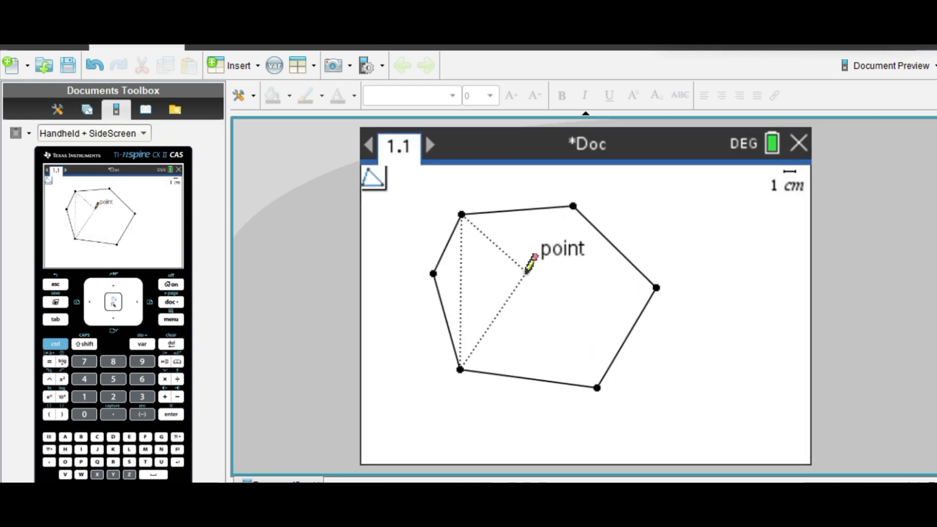
pyautogui.press('Escape')
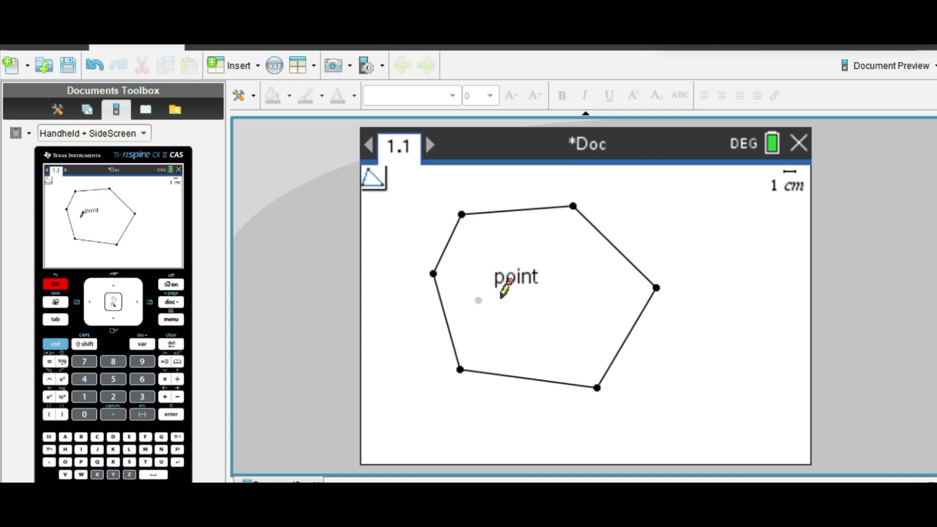
# Step: Draw three diagonals with the Segment tool from the hexagon's lower-left vertex to its upper-left, upper-right and right vertices, and exit the tool
pyautogui.click(184, 323)
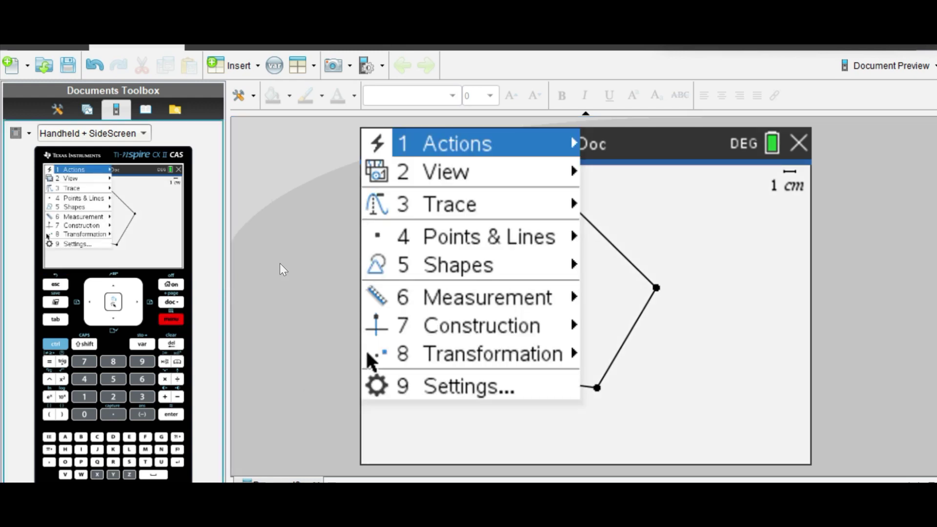
pyautogui.moveTo(443, 241)
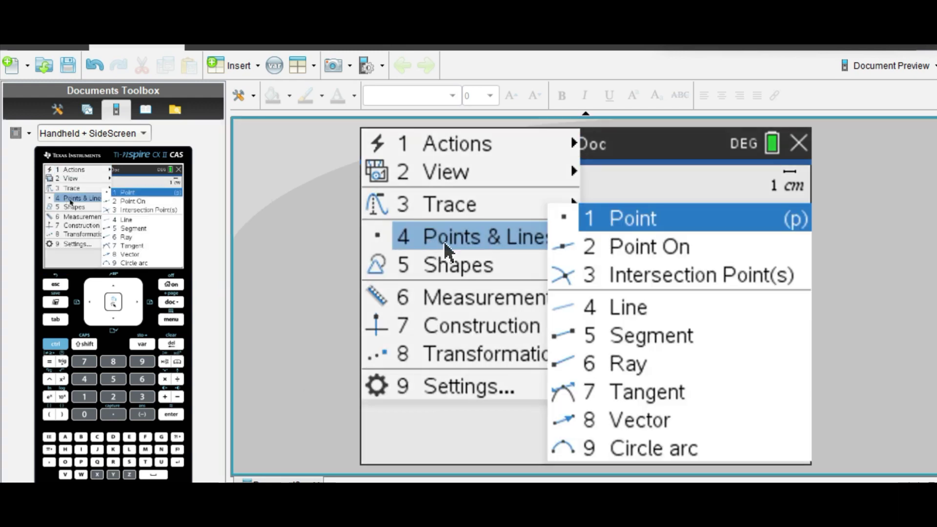
pyautogui.click(613, 336)
pyautogui.click(460, 369)
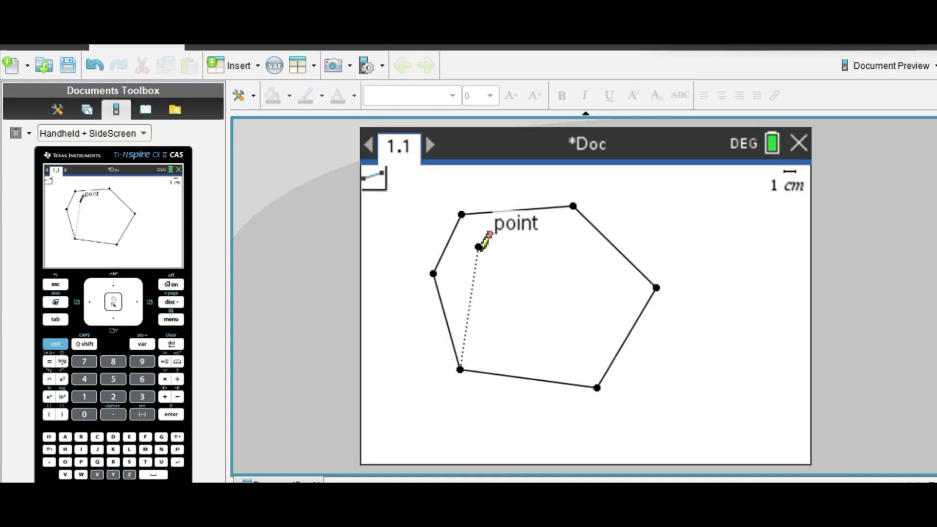
pyautogui.click(462, 214)
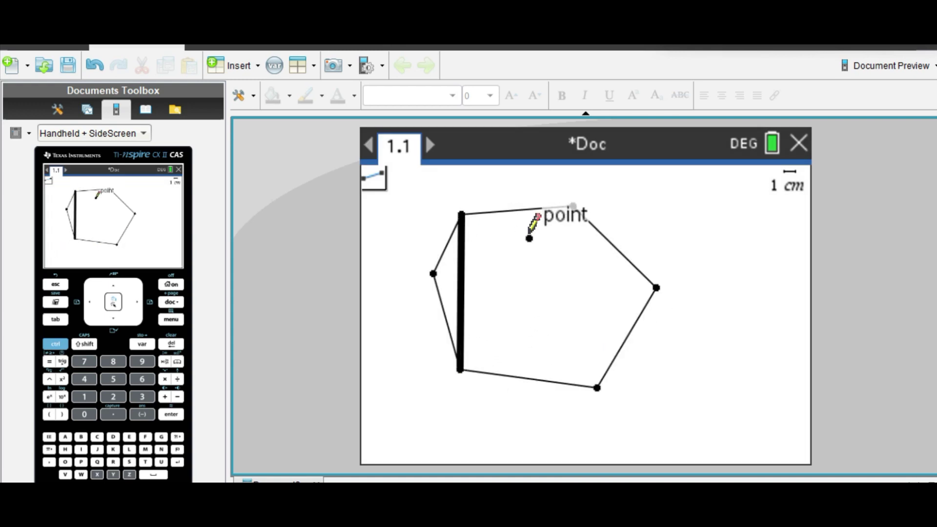
pyautogui.click(460, 370)
pyautogui.click(574, 206)
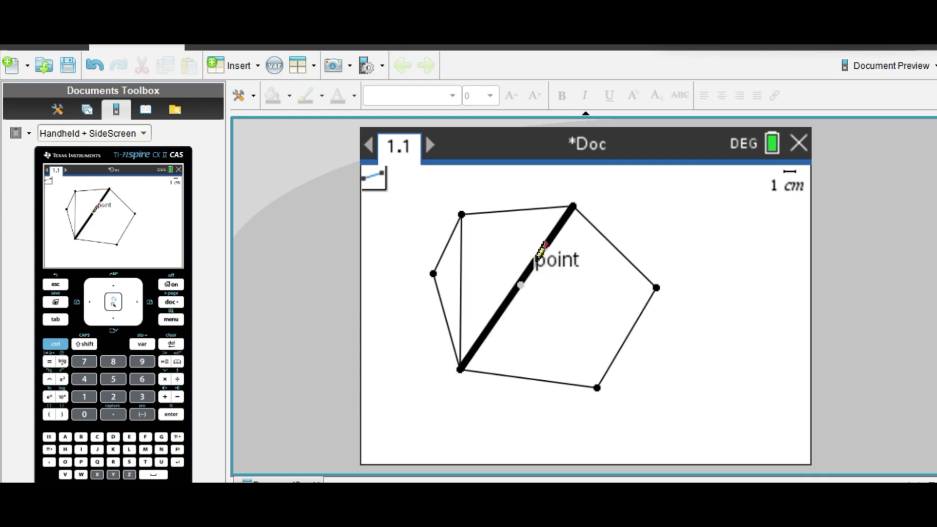
pyautogui.click(459, 370)
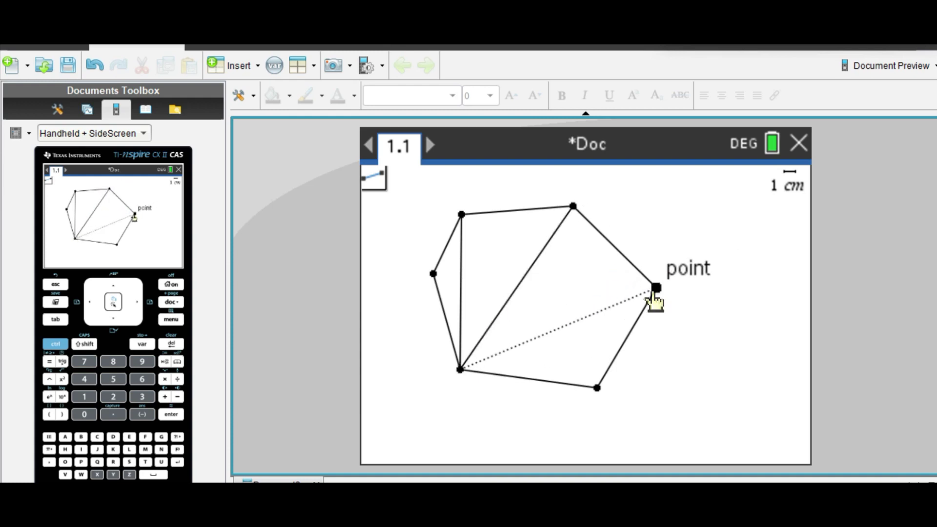
pyautogui.click(656, 288)
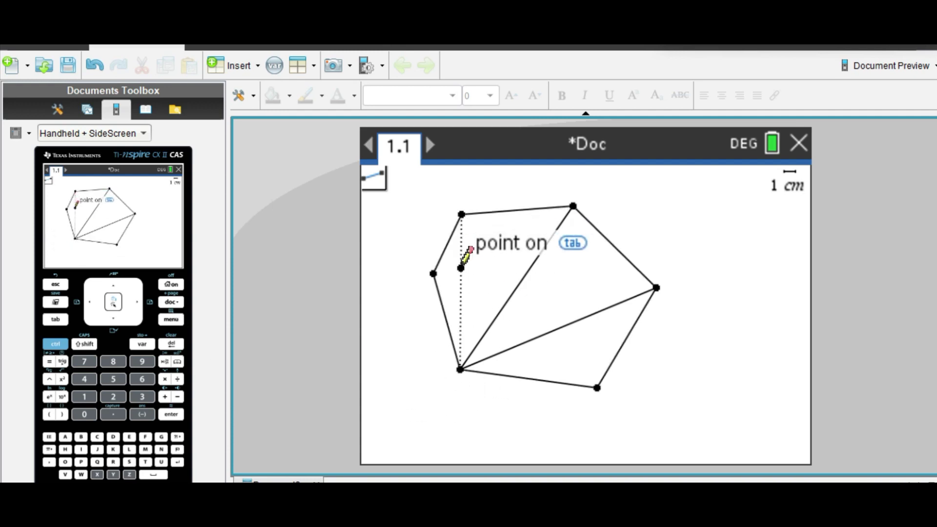
pyautogui.click(603, 280)
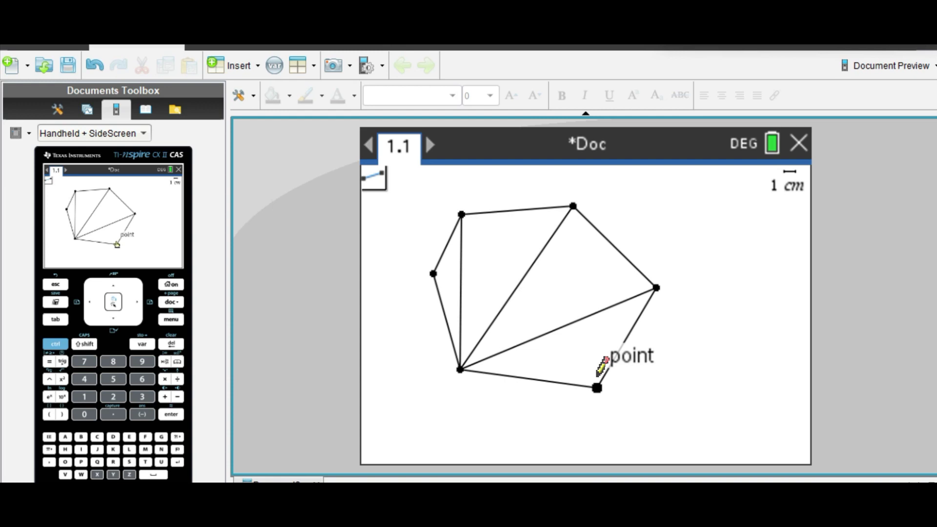
pyautogui.click(509, 286)
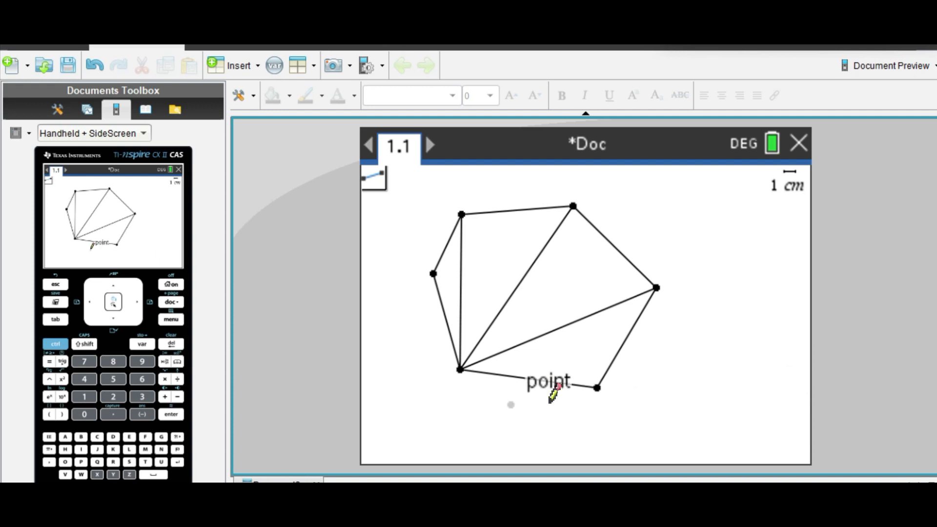
pyautogui.press('Escape')
# Step: Clear the hexagon construction from the page and draw an irregular convex octagon with the Polygon tool
pyautogui.scroll(-10, 864, 309)
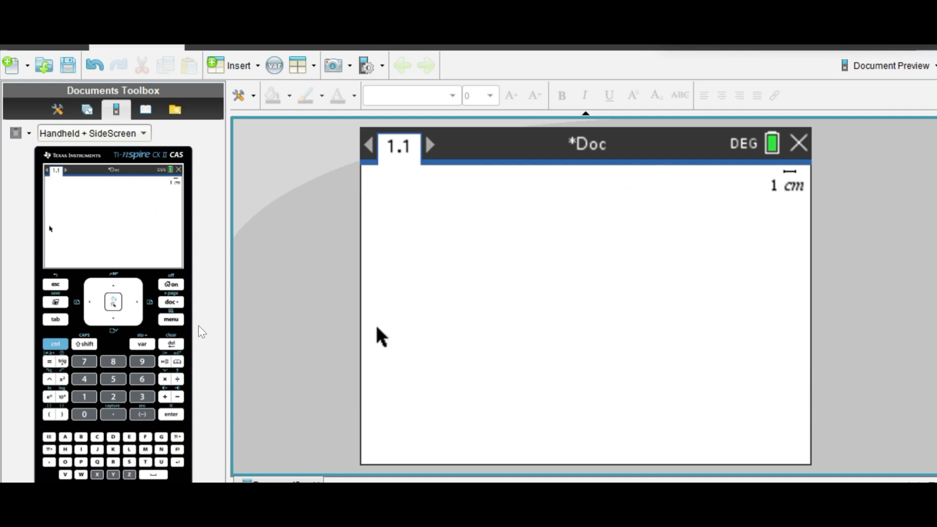
pyautogui.hotkey('ctrl', 'm')
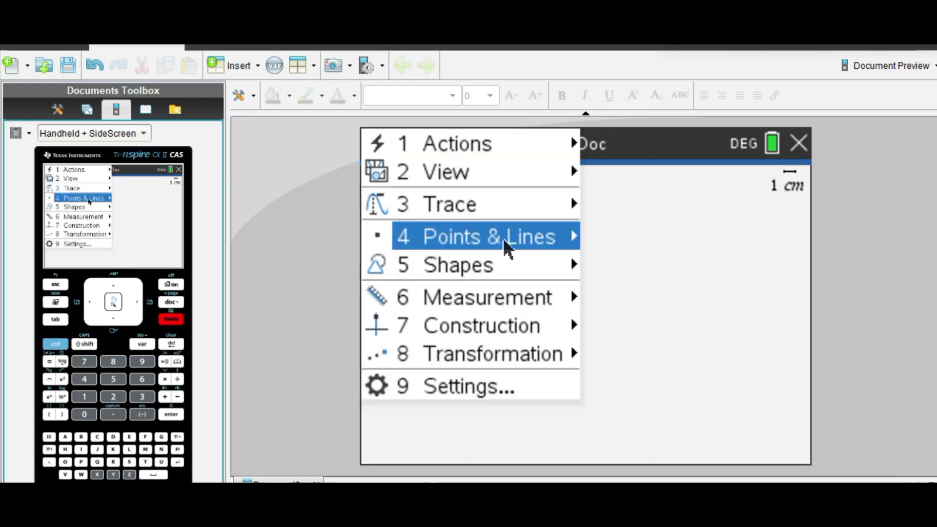
pyautogui.moveTo(503, 239)
pyautogui.moveTo(449, 264)
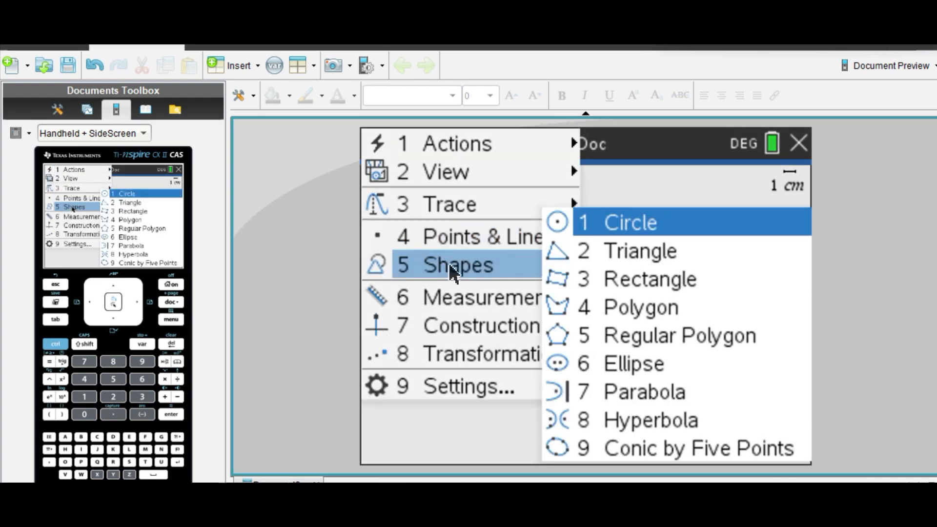
pyautogui.click(631, 306)
pyautogui.click(473, 313)
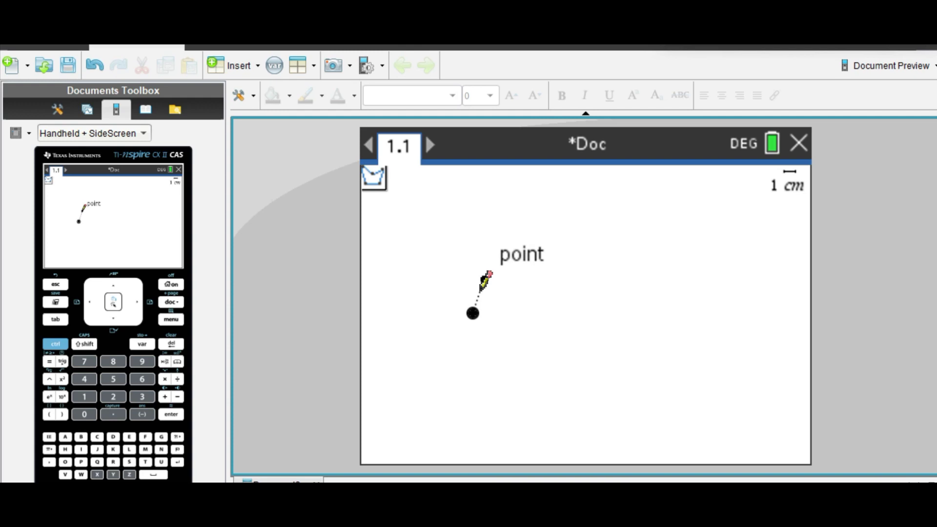
pyautogui.click(508, 237)
pyautogui.click(590, 220)
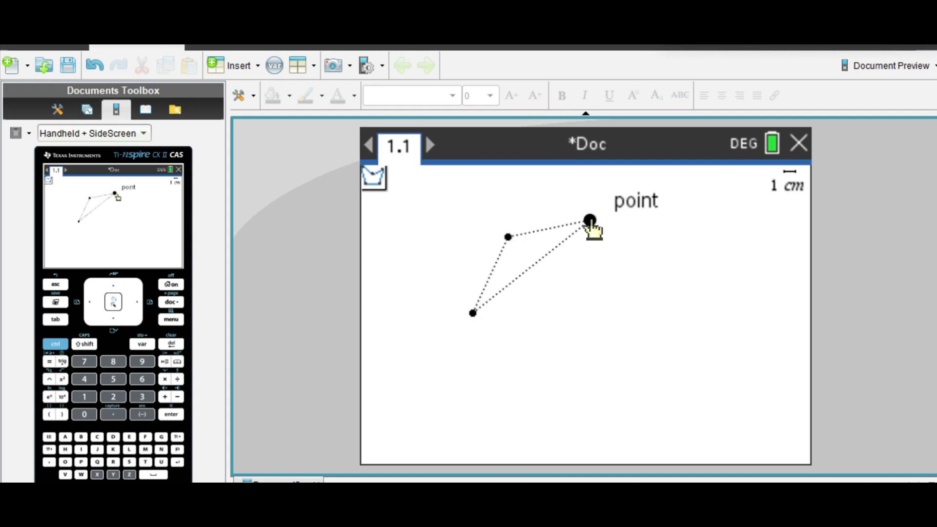
pyautogui.click(686, 257)
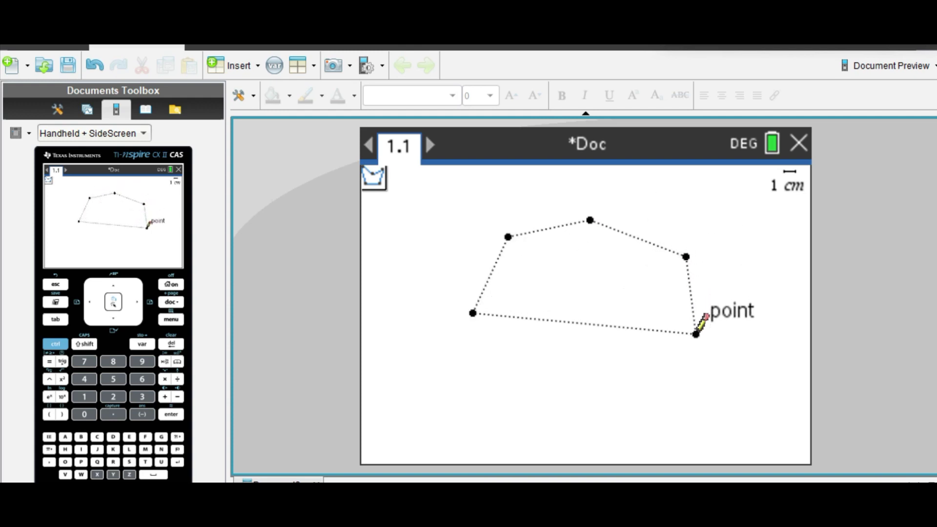
pyautogui.click(696, 336)
pyautogui.click(643, 419)
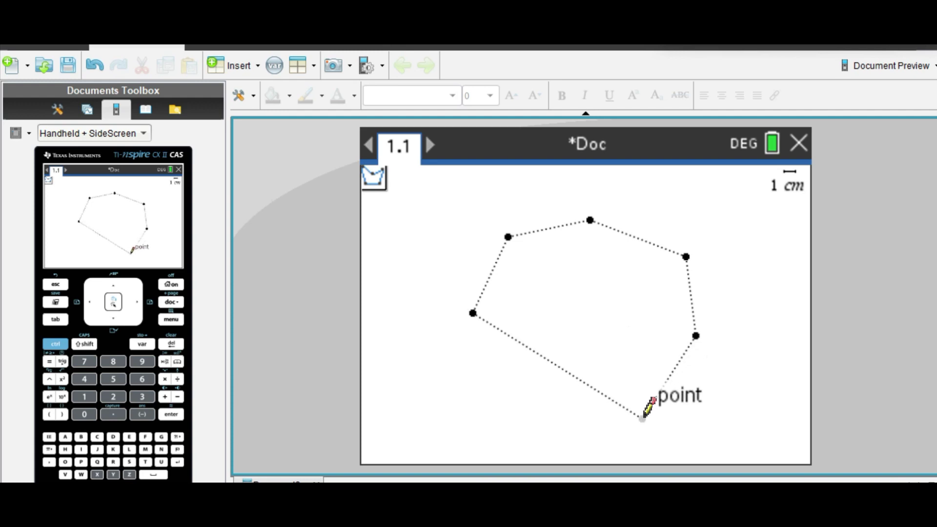
pyautogui.click(545, 418)
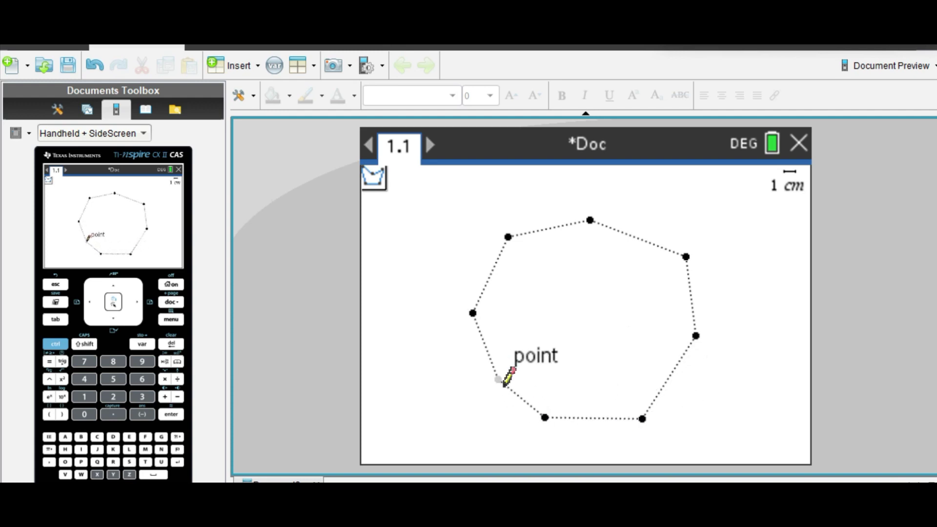
pyautogui.click(490, 375)
pyautogui.click(473, 313)
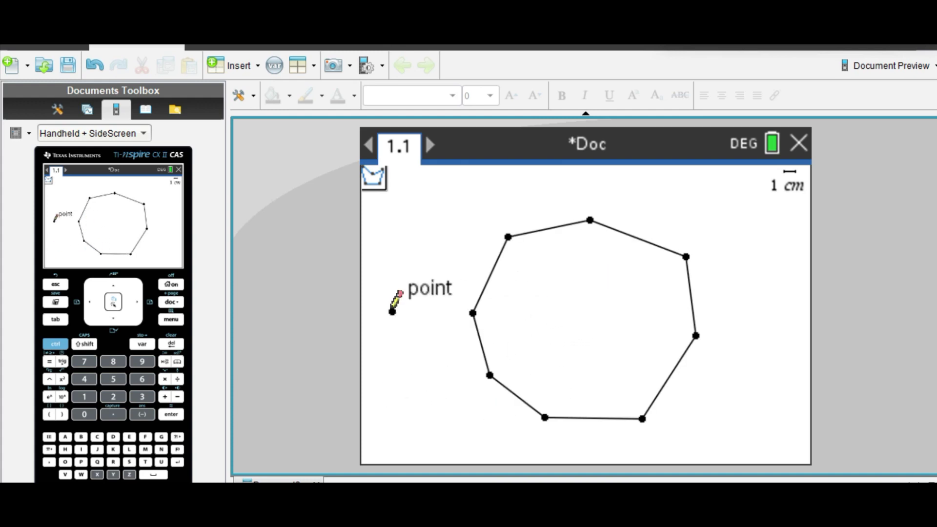
# Step: Draw five diagonals with the Segment tool from the octagon's lower-left vertex to each of its non-adjacent vertices
pyautogui.click(172, 321)
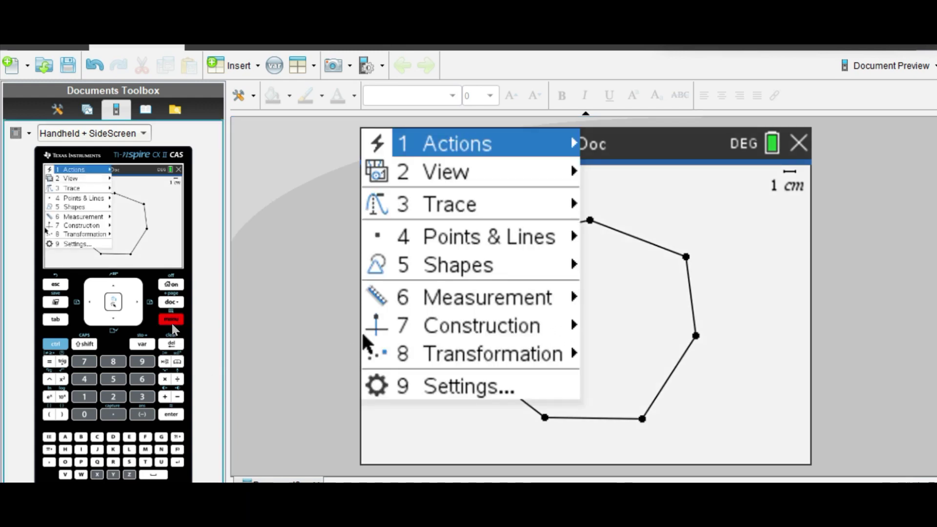
pyautogui.click(486, 238)
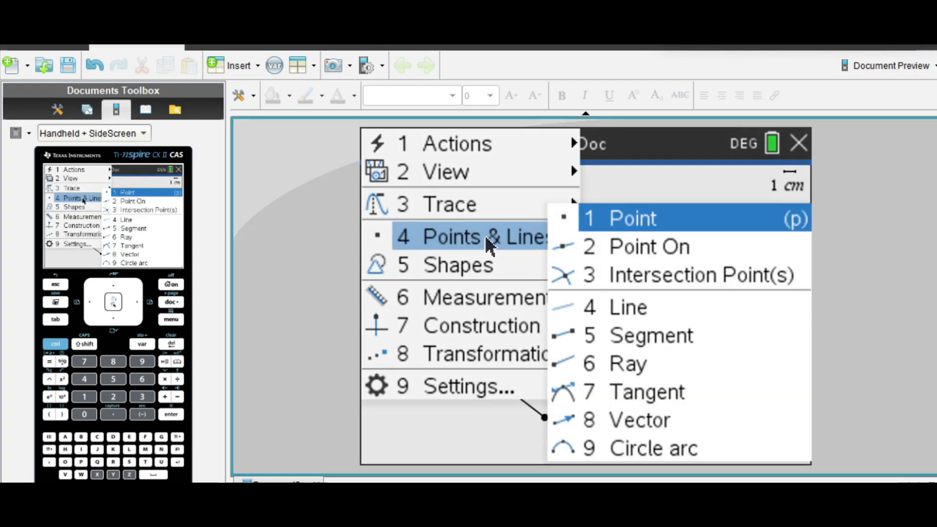
pyautogui.click(698, 342)
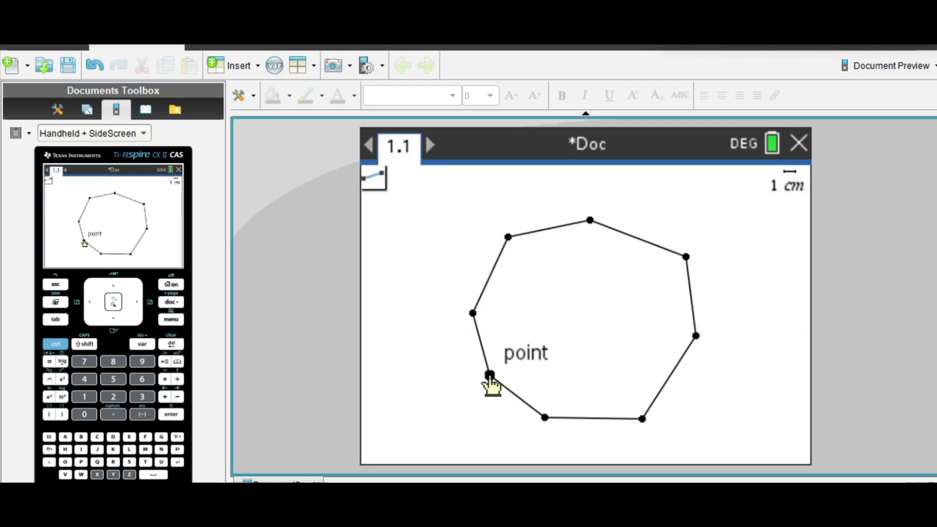
pyautogui.click(508, 237)
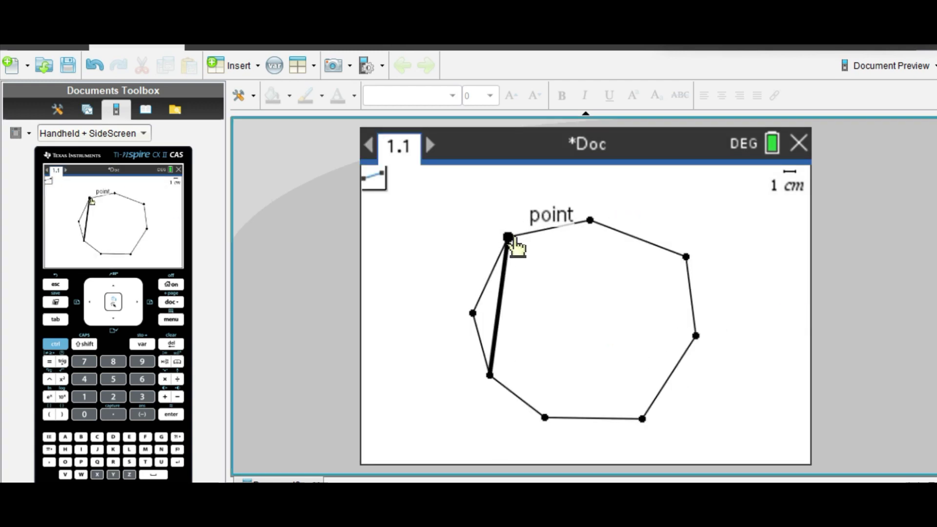
pyautogui.click(489, 375)
pyautogui.click(590, 221)
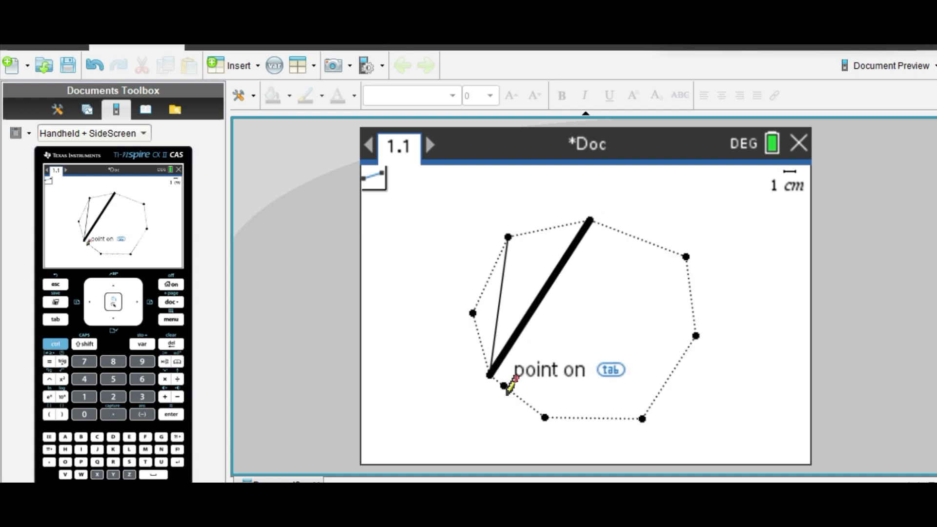
pyautogui.click(490, 375)
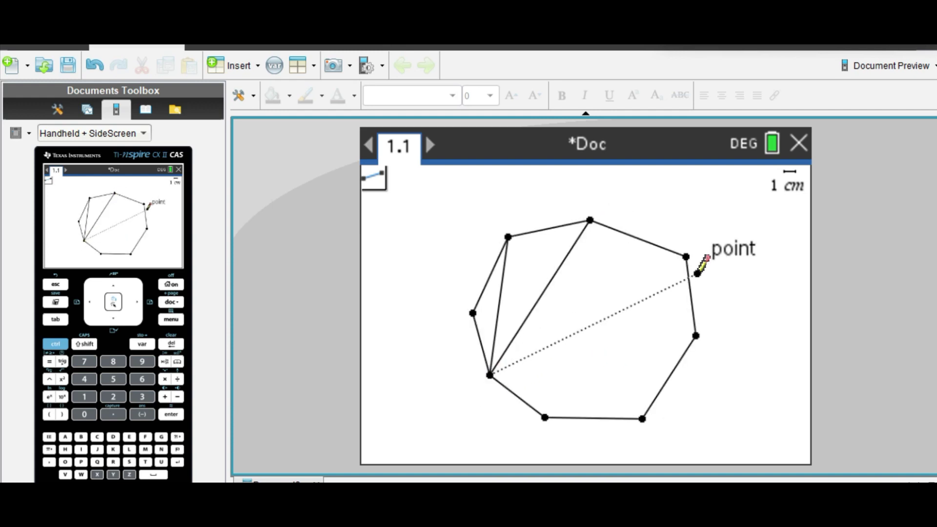
pyautogui.click(686, 257)
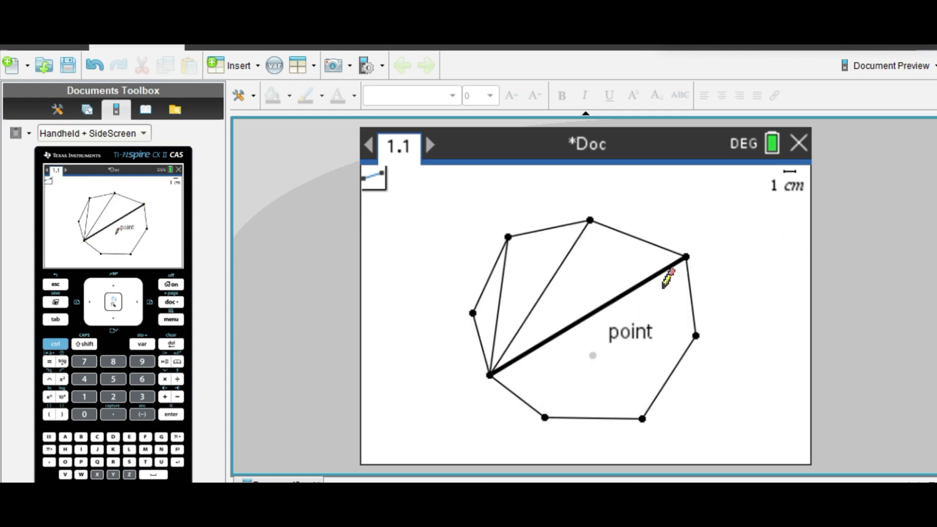
pyautogui.click(489, 376)
pyautogui.click(696, 336)
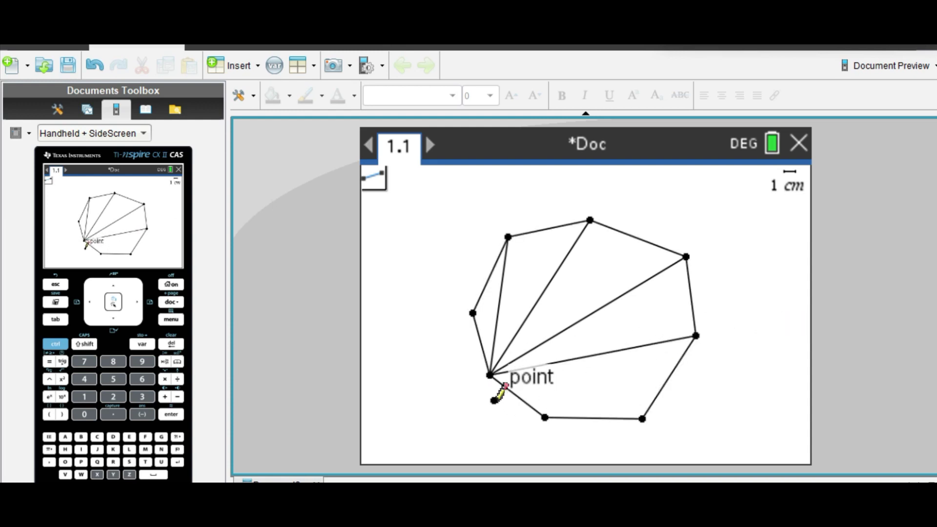
pyautogui.click(643, 418)
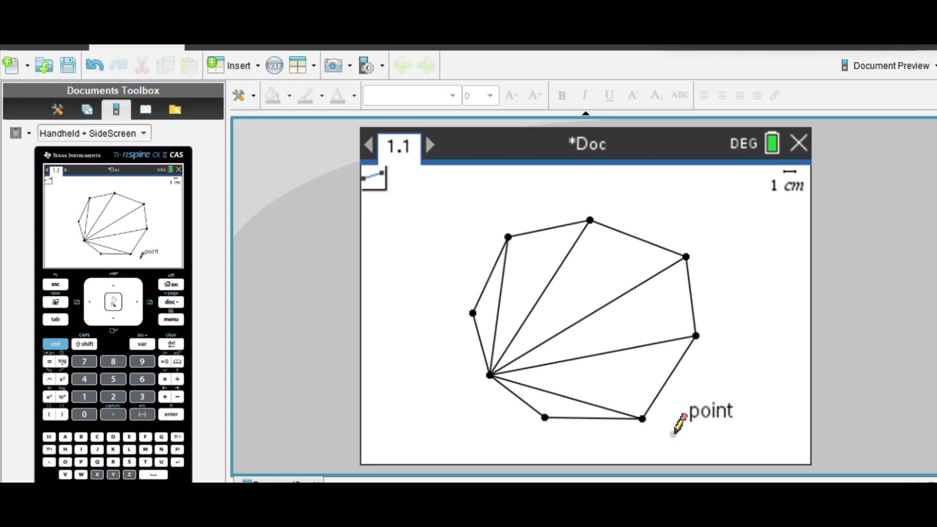
# Step: Switch to the whiteboard and write "Take the number of sides - 2 = number of triangles." in a new text box, widening the box
pyautogui.hotkey('alt', 'Tab')
pyautogui.hotkey('alt', 'Tab')
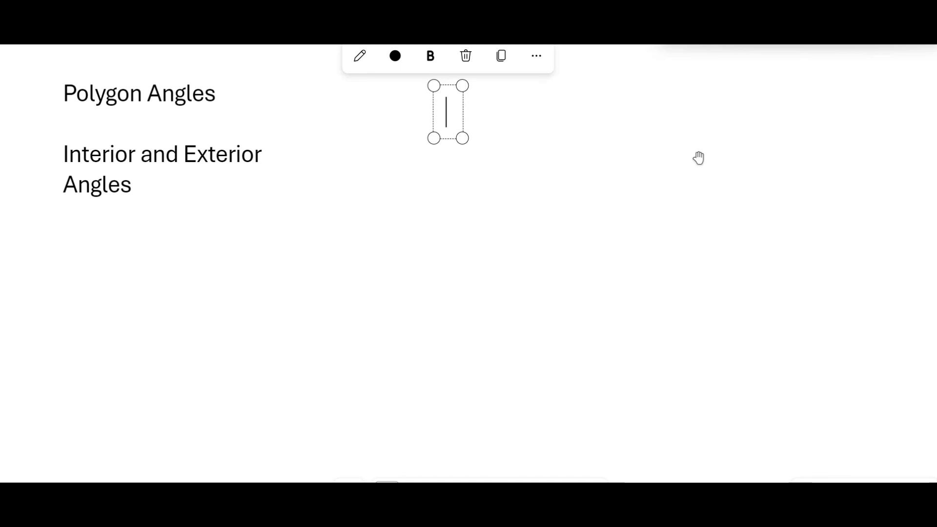
pyautogui.write('Take then')
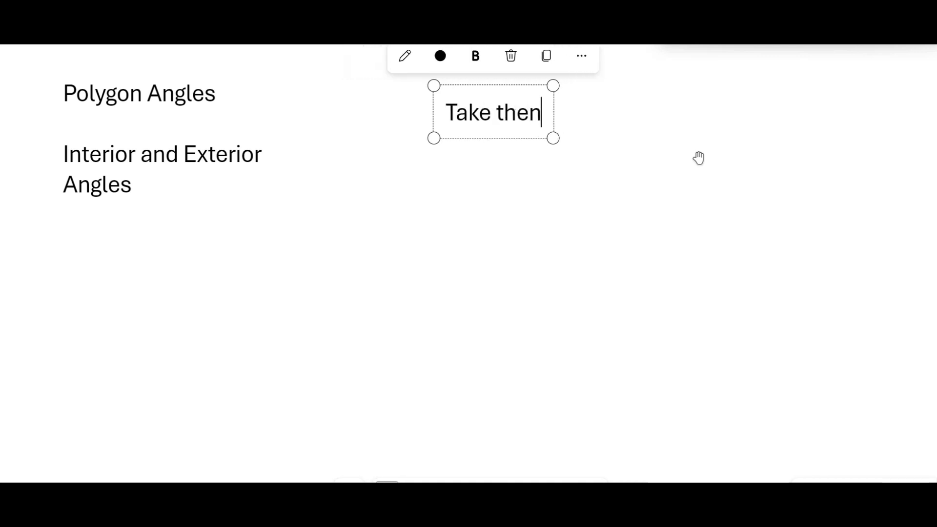
pyautogui.press('BackSpace')
pyautogui.write('n')
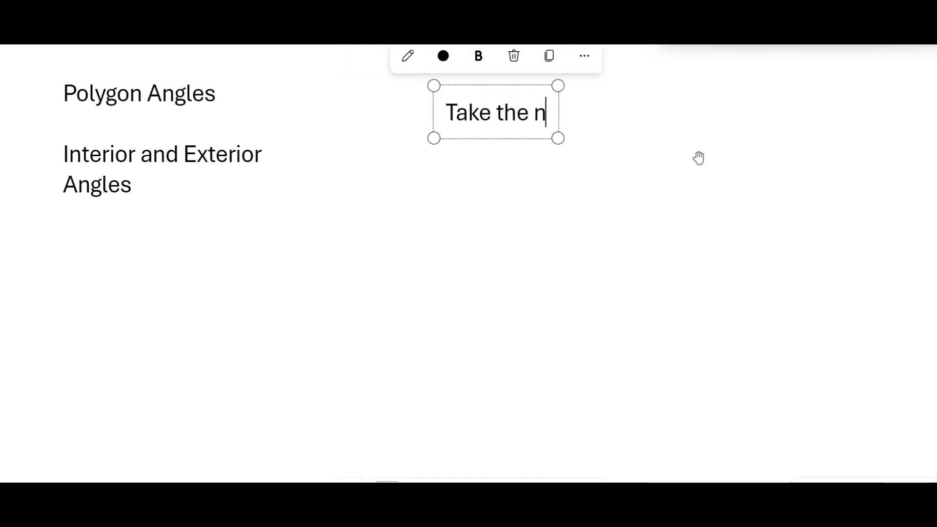
pyautogui.write('umber of sides - ')
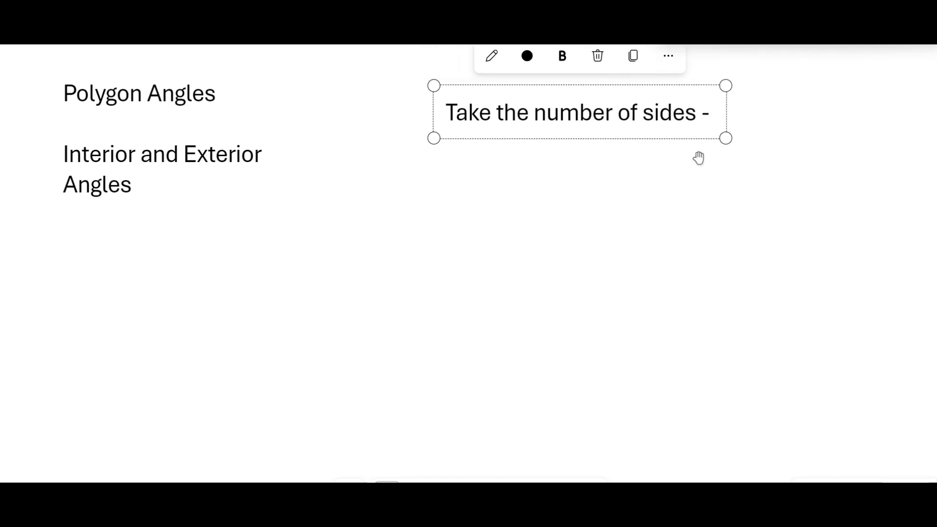
pyautogui.write('2')
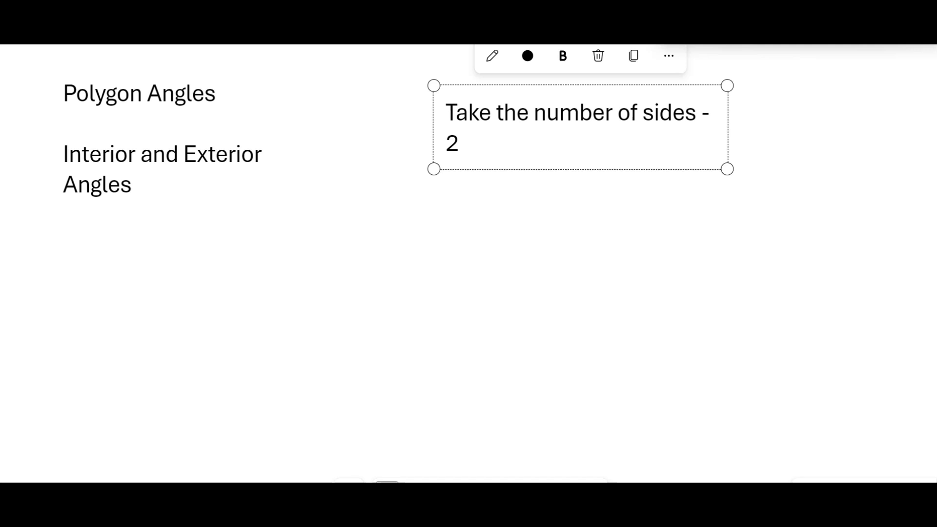
pyautogui.moveTo(728, 128); pyautogui.dragTo(805, 125)
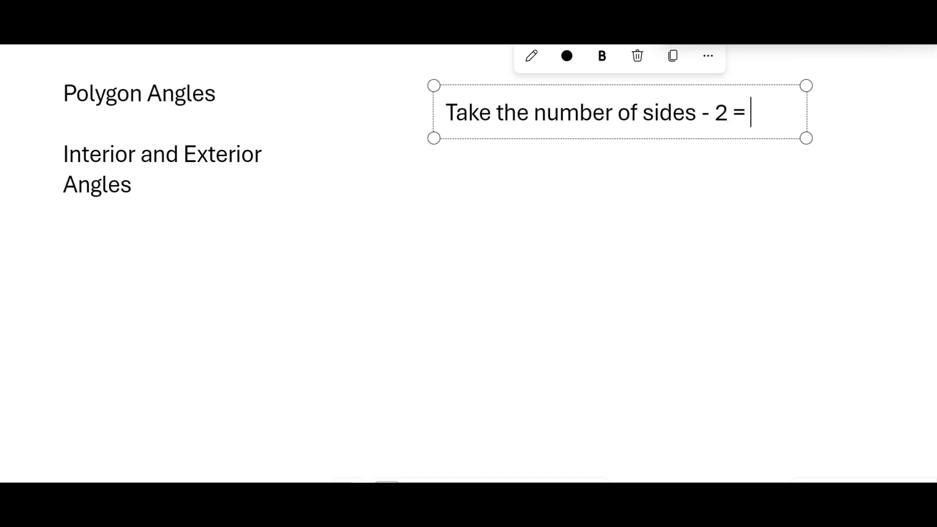
pyautogui.write('mber of triang')
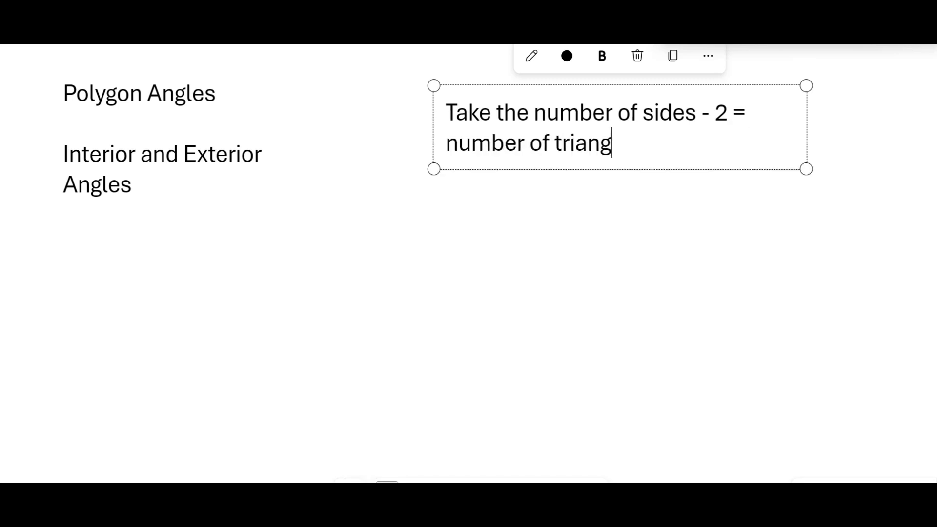
# Step: Add a second paragraph to the text box, after a blank line, reading "Take the number of triangles * 180 = number of degrees"
pyautogui.press('Return')
pyautogui.press('Return')
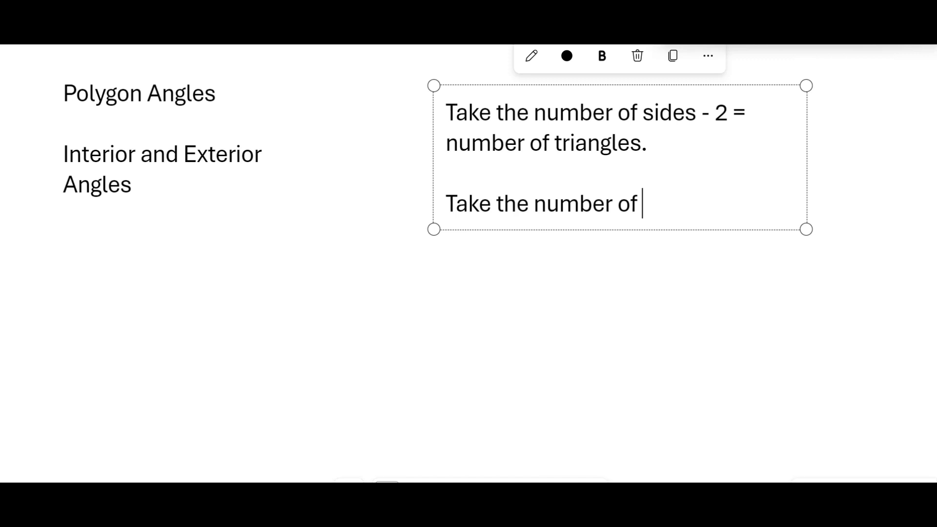
pyautogui.write('triangles')
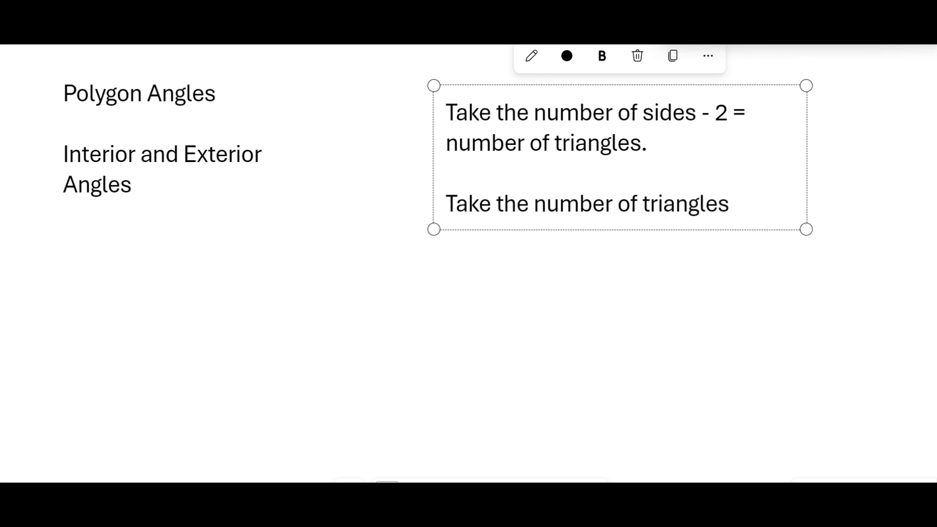
pyautogui.write(' * 180')
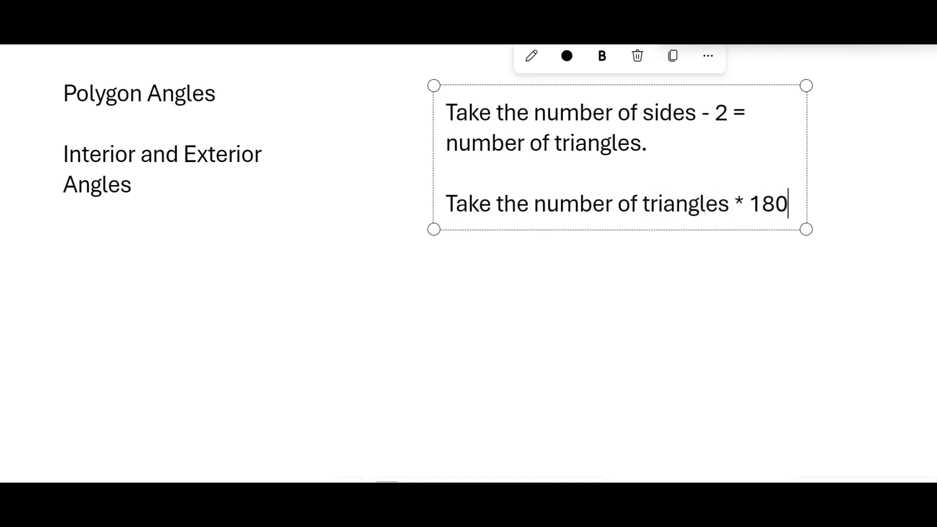
pyautogui.write(' =')
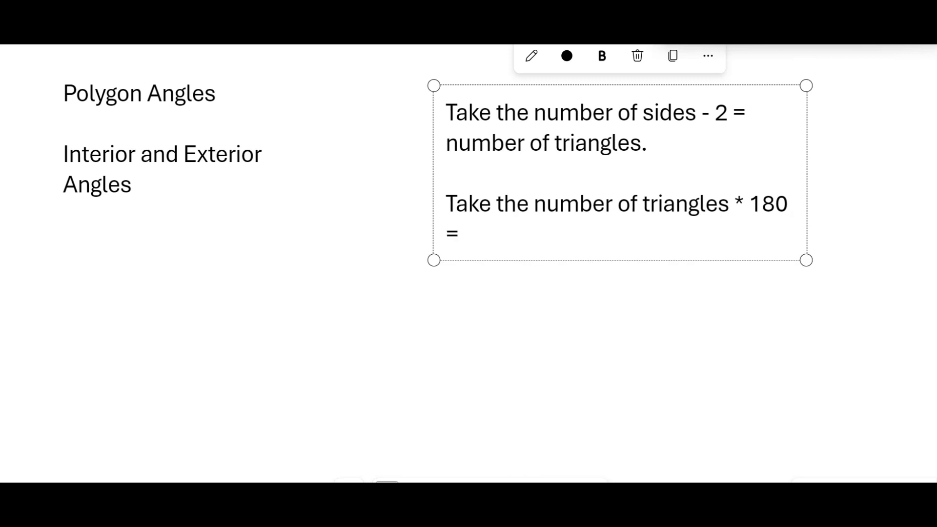
pyautogui.write(' number of ')
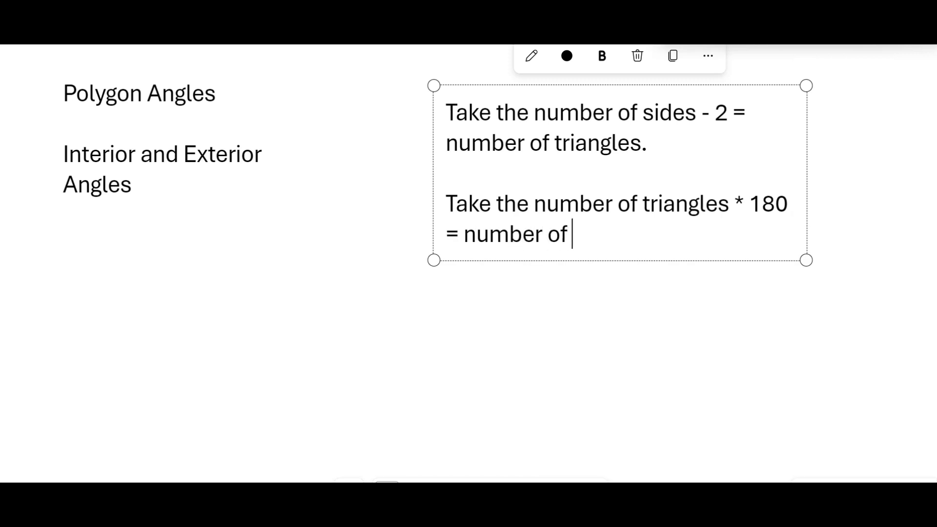
pyautogui.write('degrees in')
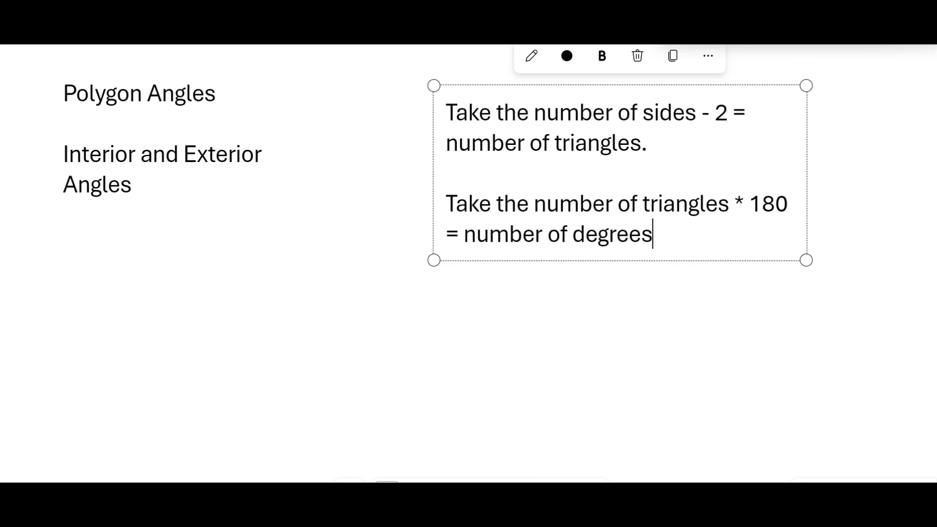
# Step: Replace the wording after the equals sign in the second paragraph with "total degrees"
pyautogui.press('BackSpace')
pyautogui.press('BackSpace')
pyautogui.press('BackSpace')
pyautogui.press('BackSpace')
pyautogui.press('BackSpace')
pyautogui.press('BackSpace')
pyautogui.press('BackSpace')
pyautogui.press('BackSpace')
pyautogui.press('BackSpace')
pyautogui.press('BackSpace')
pyautogui.press('BackSpace')
pyautogui.press('BackSpace')
pyautogui.press('BackSpace')
pyautogui.press('BackSpace')
pyautogui.press('BackSpace')
pyautogui.press('BackSpace')
pyautogui.press('BackSpace')
pyautogui.press('BackSpace')
pyautogui.press('BackSpace')
pyautogui.press('BackSpace')
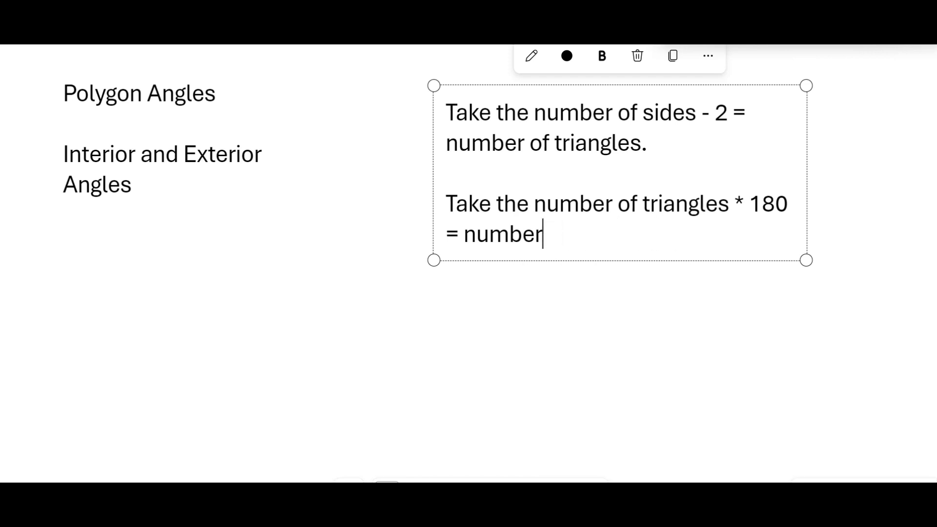
pyautogui.write('sum')
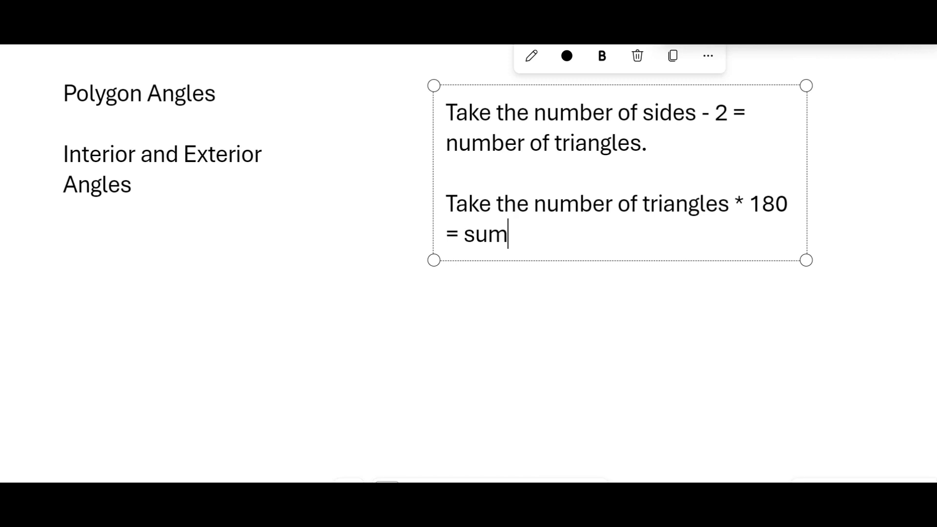
pyautogui.press('BackSpace')
pyautogui.press('BackSpace')
pyautogui.press('BackSpace')
pyautogui.write('total')
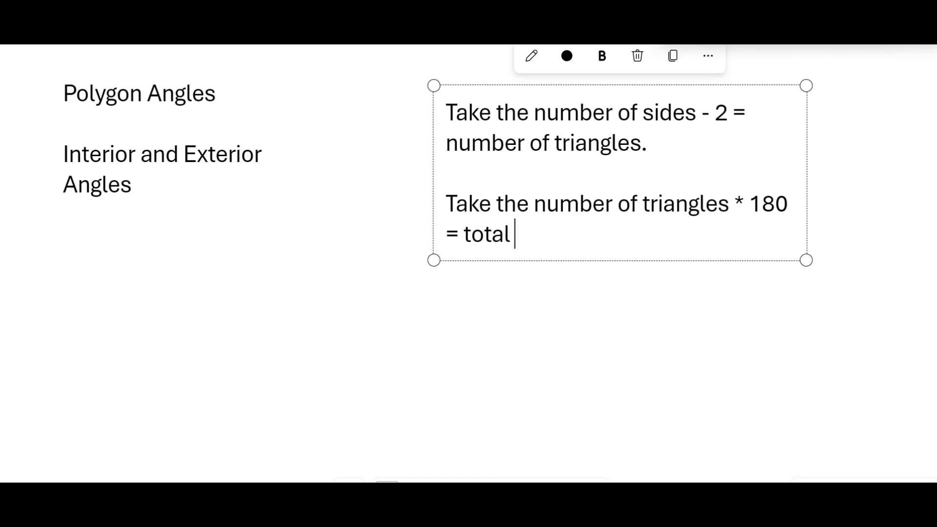
pyautogui.write(' degrees')
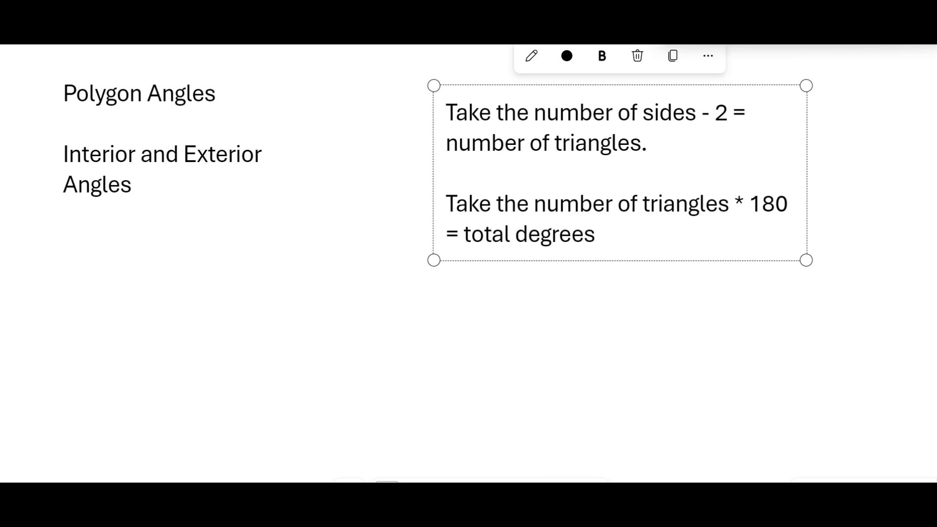
# Step: Complete the second paragraph by adding "in the interior angles of a polygon." after "total degrees"
pyautogui.write(' in the interi')
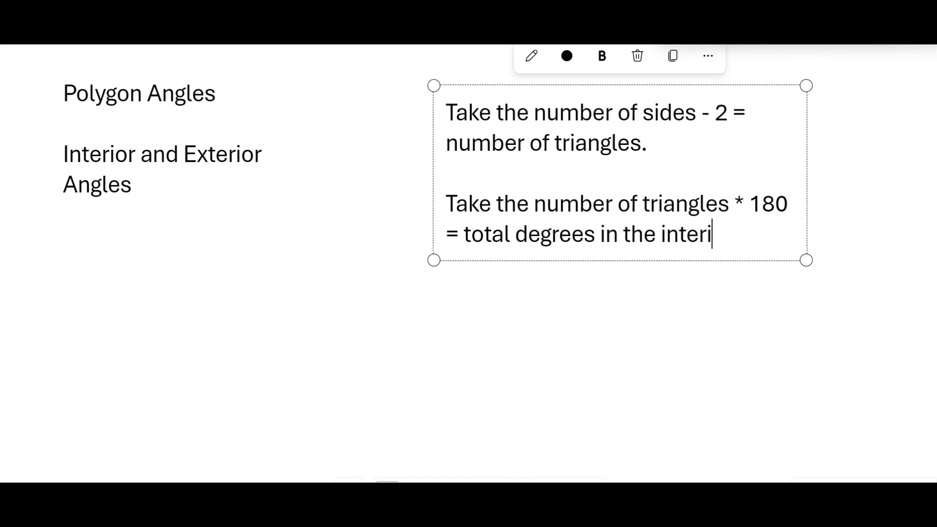
pyautogui.write('or angles of ')
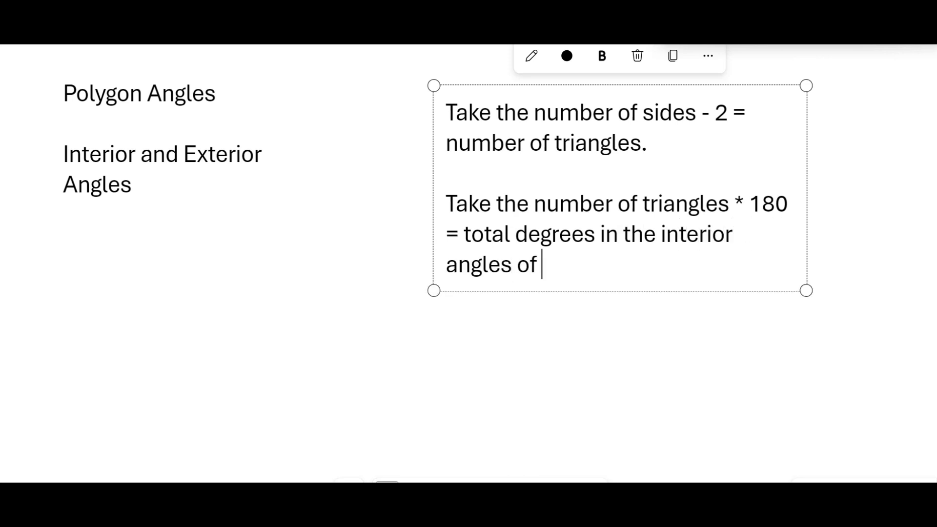
pyautogui.write('a polygon')
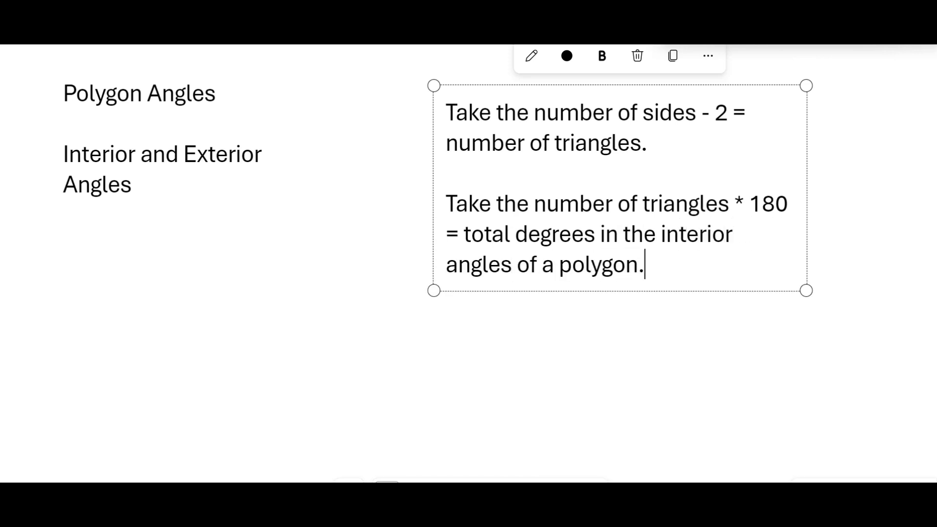
pyautogui.write('.')
# Step: Add the formula paragraph "(n-2)*180=sum of interior angles of a polygon." after a blank line in the text box, followed by another blank line
pyautogui.press('Return')
pyautogui.press('Return')
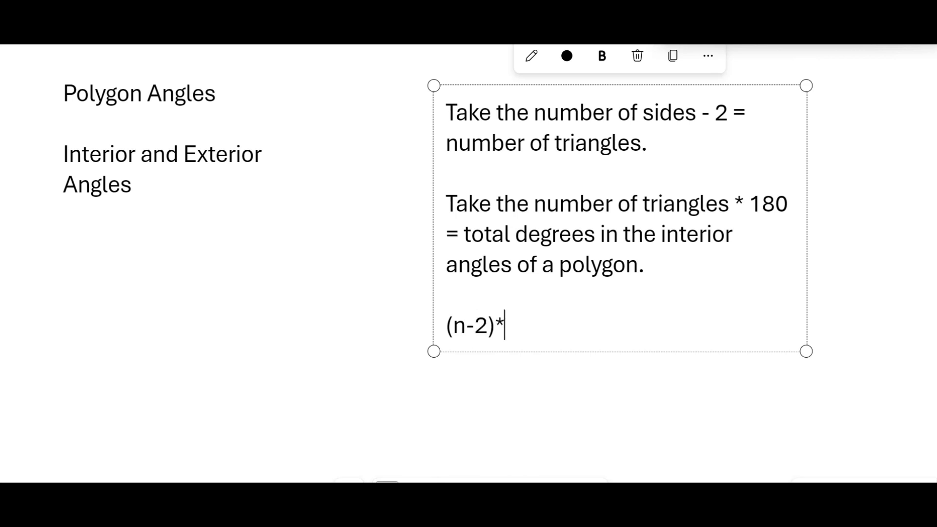
pyautogui.write('80')
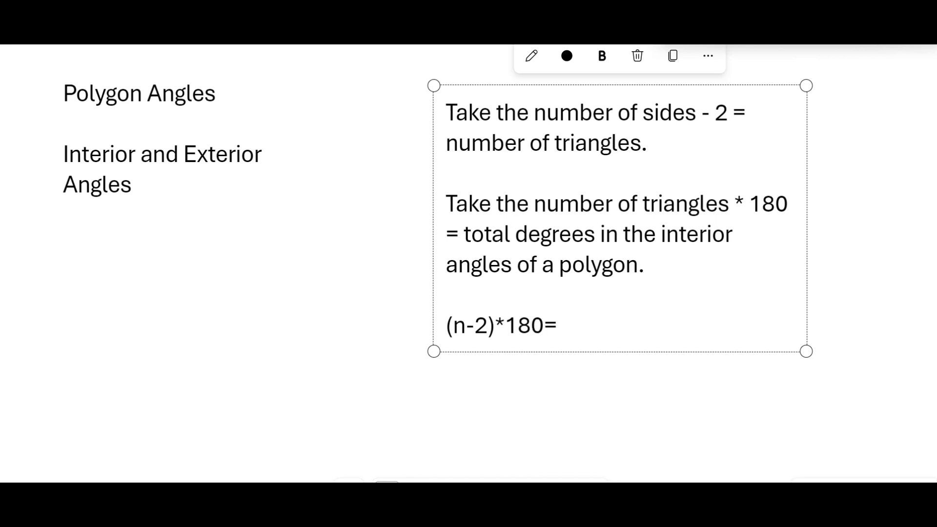
pyautogui.write('=sum o')
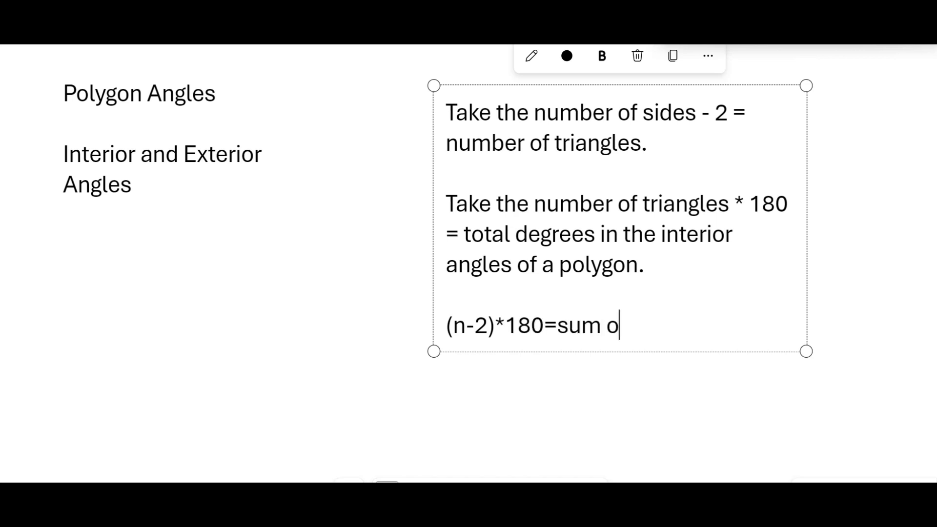
pyautogui.write('f interior angle')
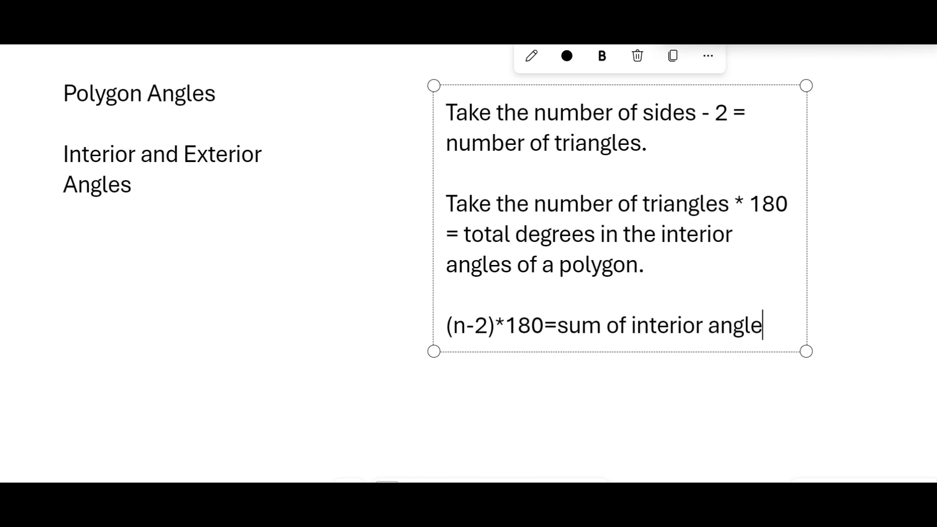
pyautogui.write('s of a pol')
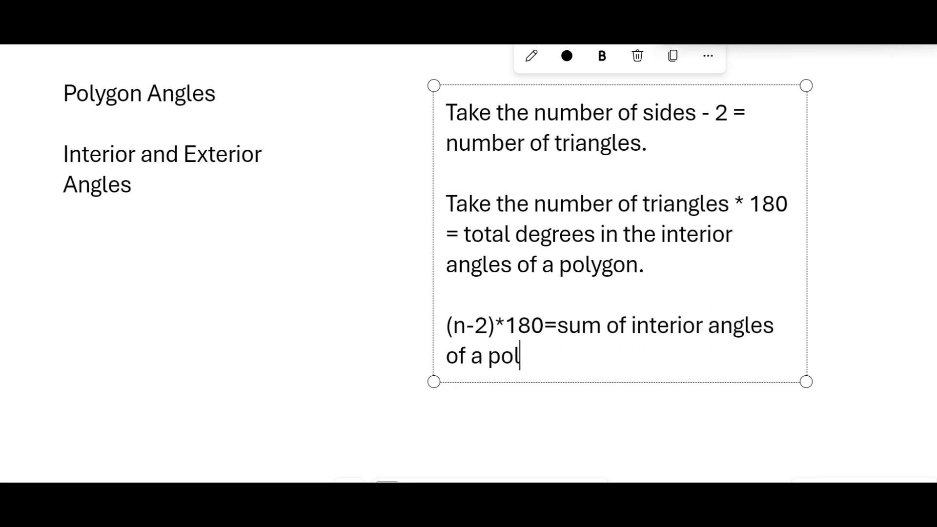
pyautogui.write('ygon.')
pyautogui.press('Return')
pyautogui.press('Return')
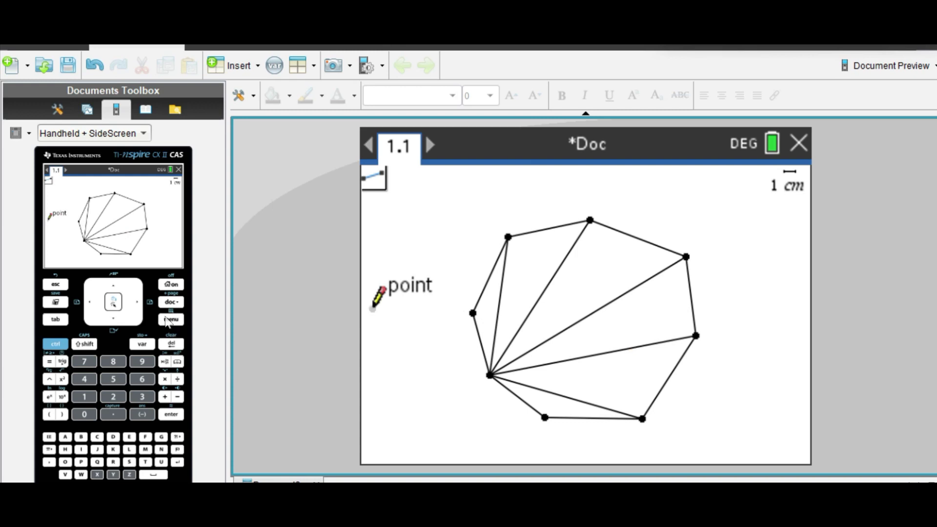
# Step: Switch to TI-Nspire and create a new document with a Geometry page
pyautogui.click(169, 287)
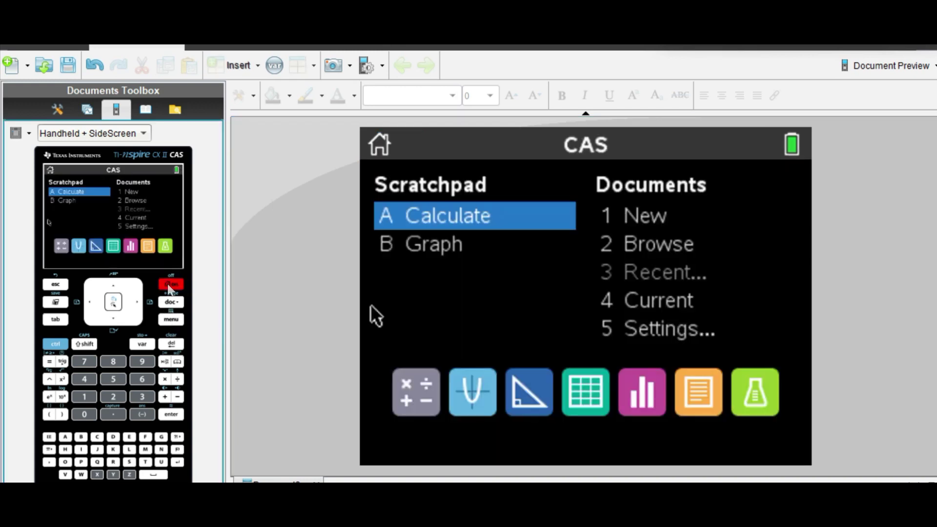
pyautogui.click(631, 214)
pyautogui.click(645, 335)
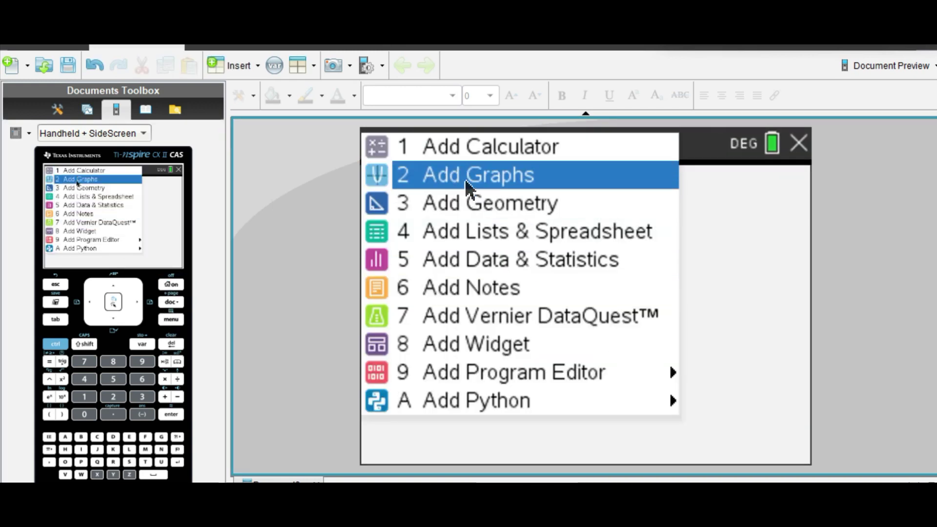
pyautogui.click(478, 209)
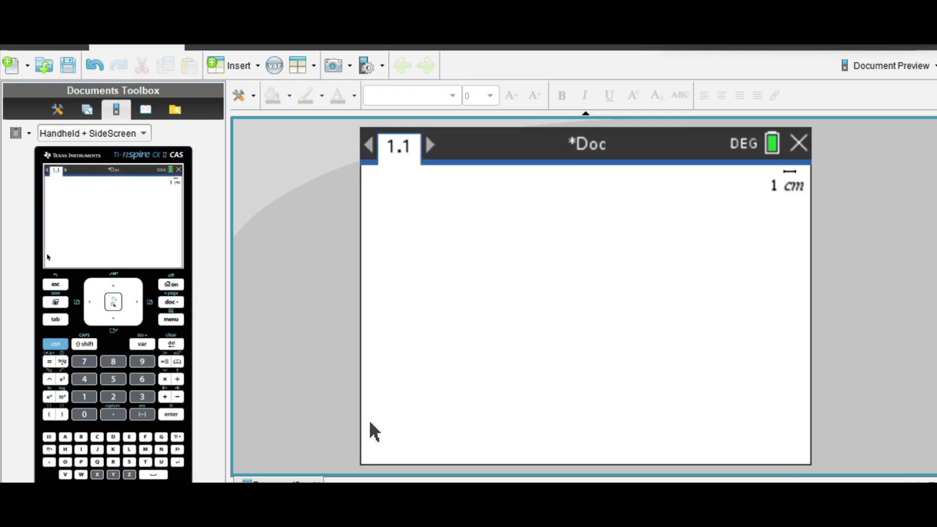
# Step: Draw a triangle with the Polygon tool, with one vertex at left, one at upper right and one at lower right of the page
pyautogui.click(169, 319)
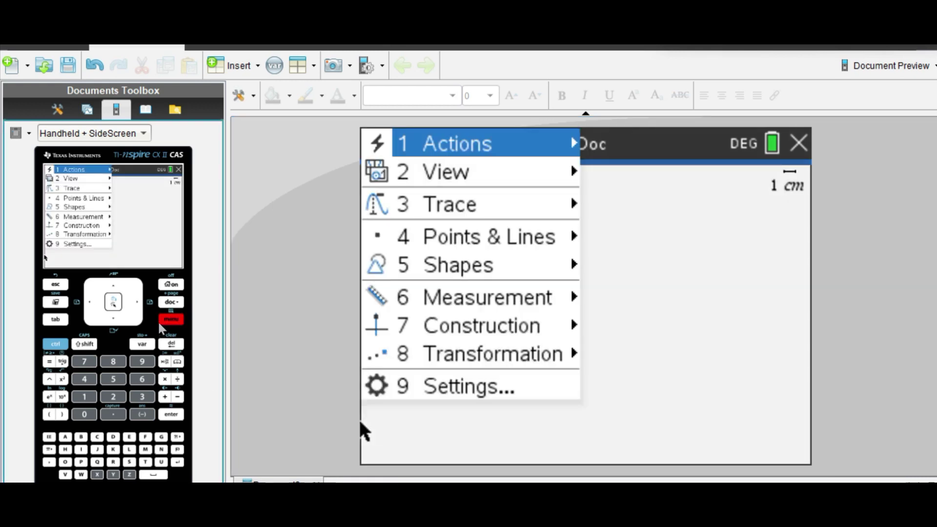
pyautogui.moveTo(452, 267)
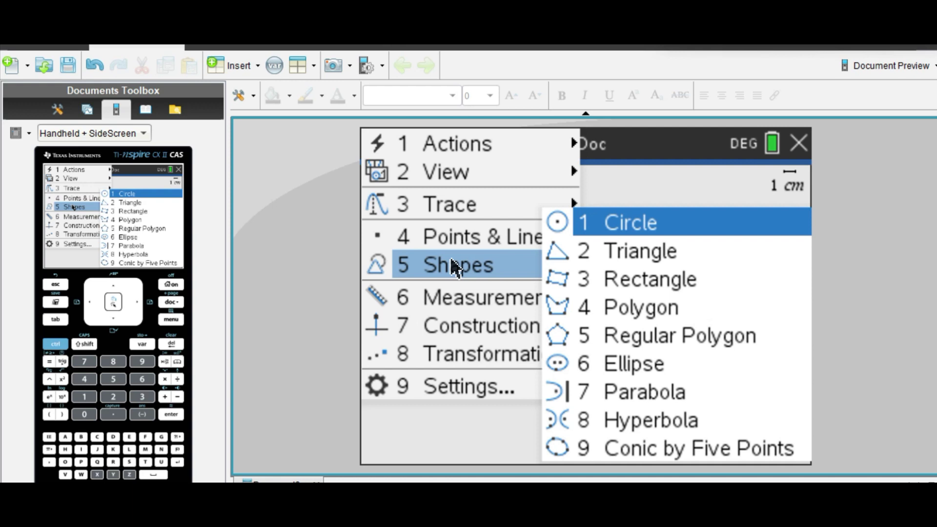
pyautogui.click(659, 315)
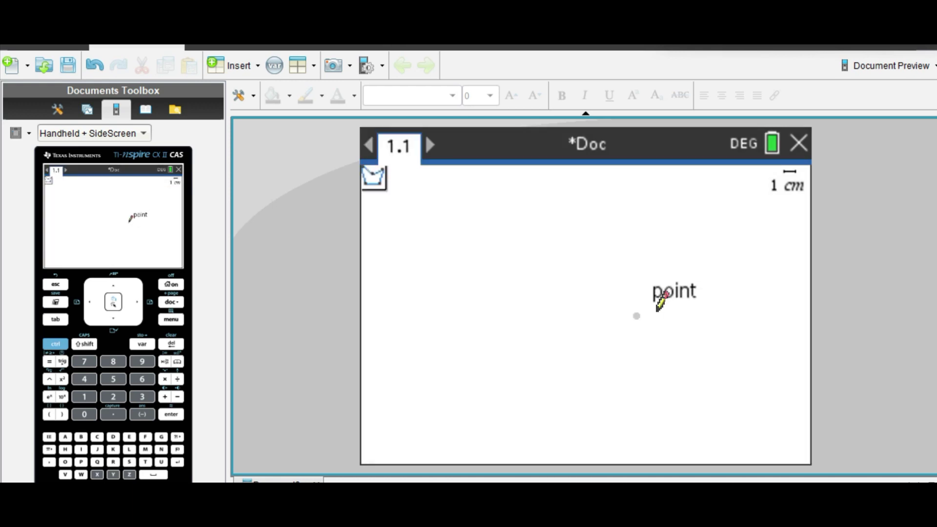
pyautogui.click(477, 276)
pyautogui.click(634, 202)
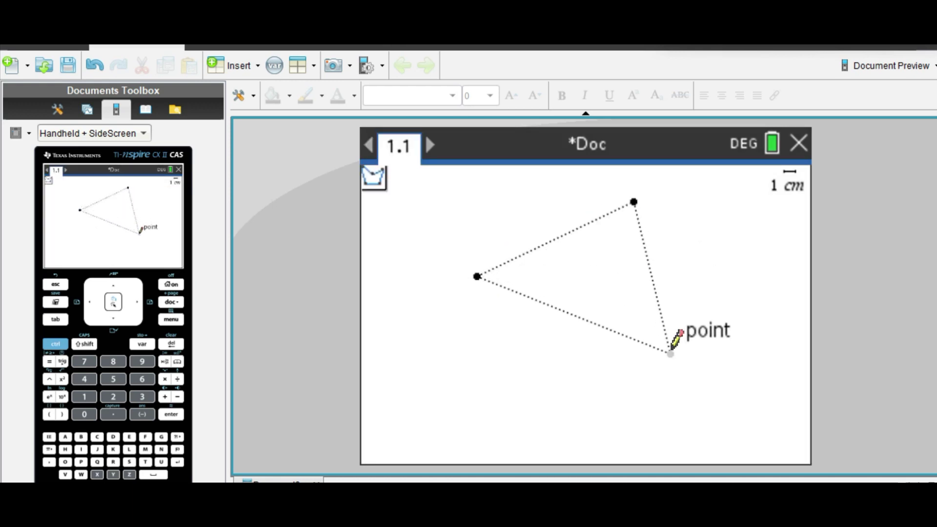
pyautogui.click(670, 355)
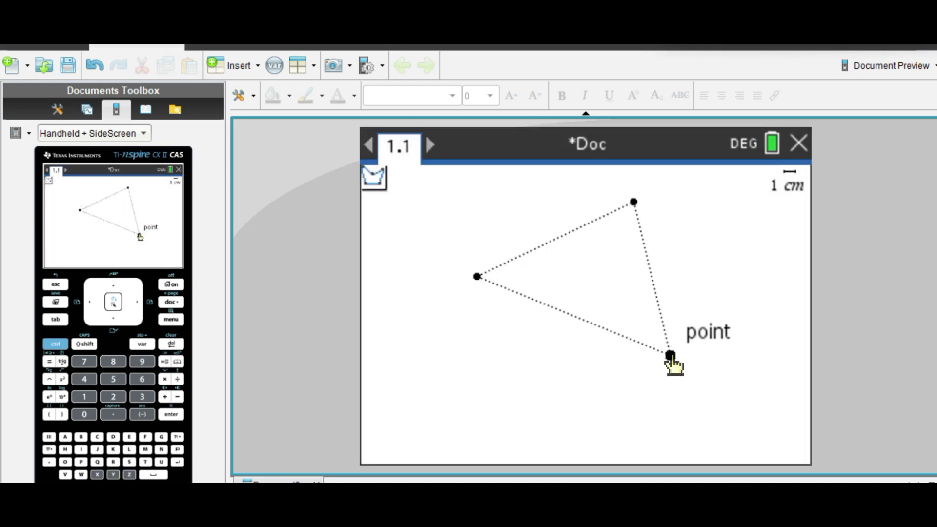
pyautogui.click(476, 277)
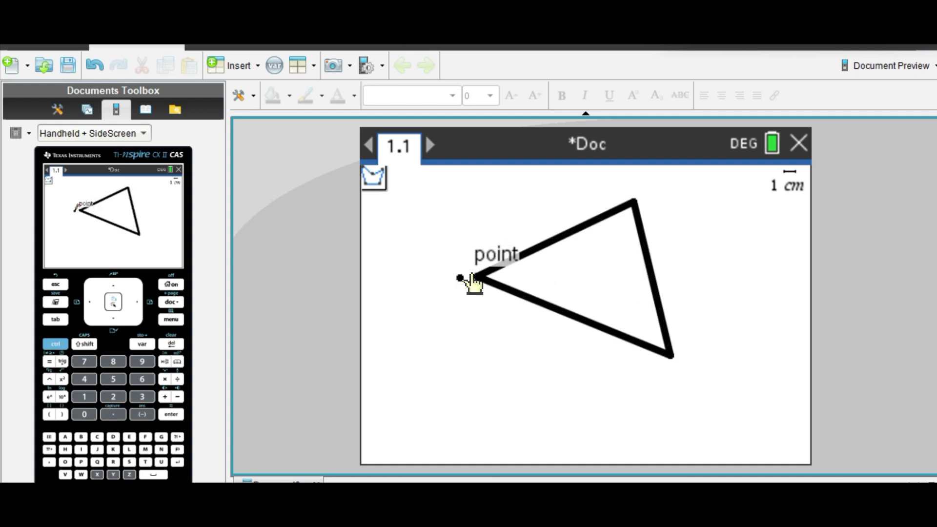
# Step: Draw three rays with the Ray tool along the triangle's sides, each starting at one vertex and passing through the next one clockwise
pyautogui.click(177, 320)
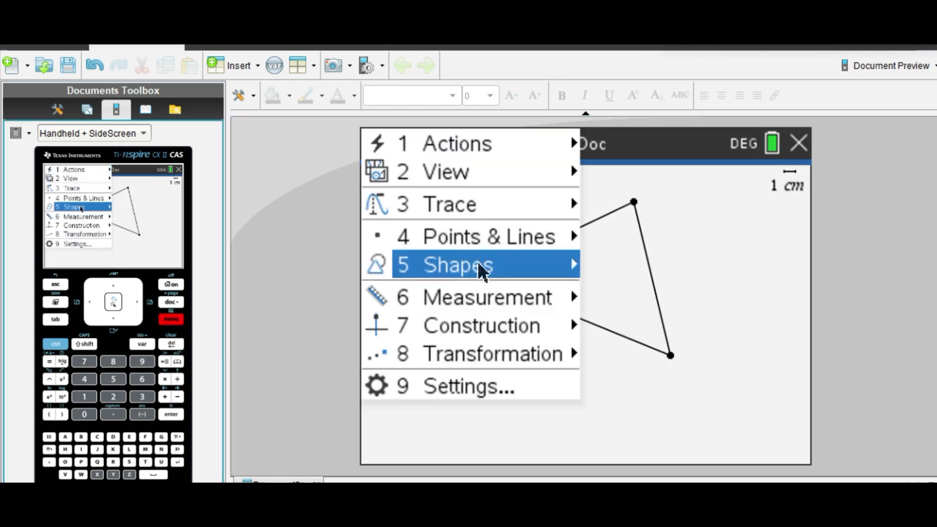
pyautogui.moveTo(480, 264)
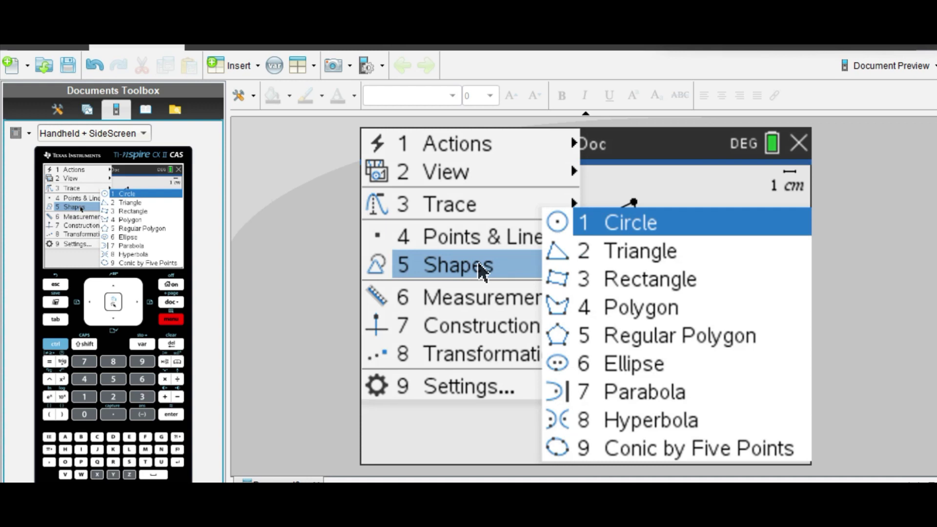
pyautogui.moveTo(474, 235)
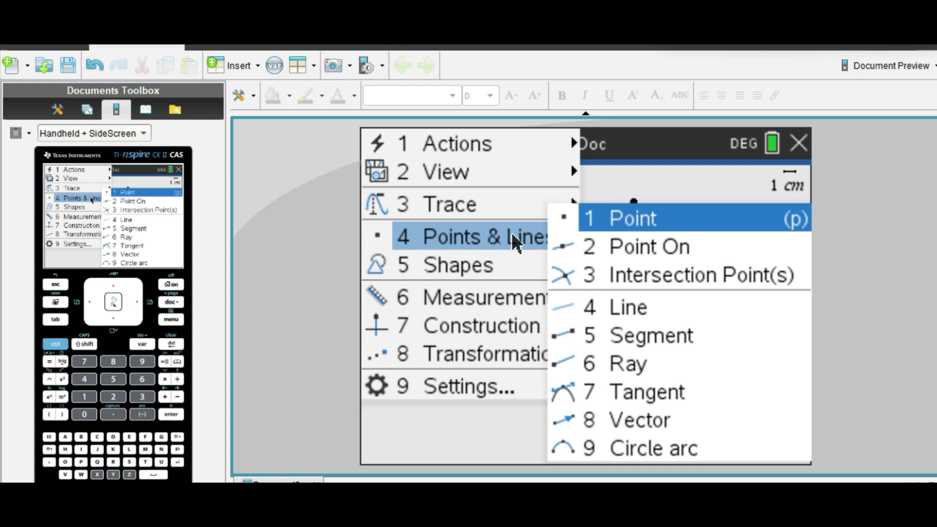
pyautogui.click(596, 364)
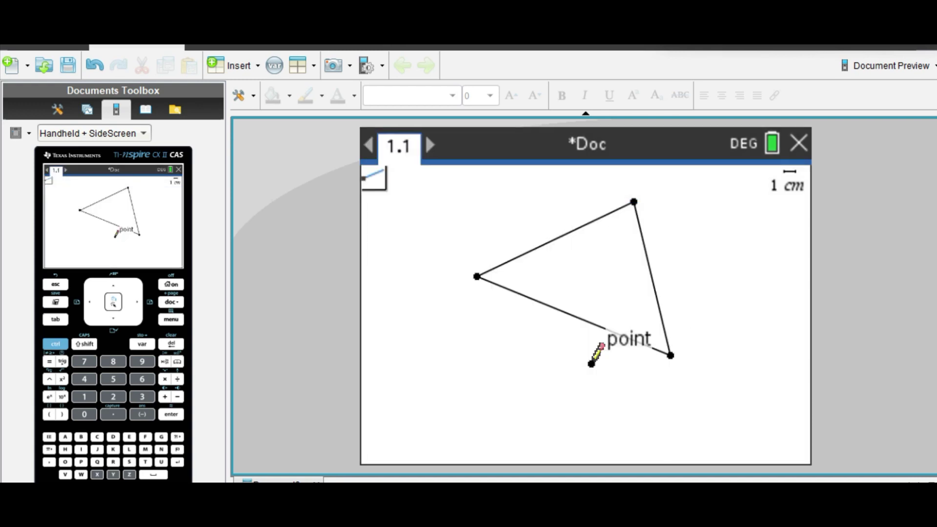
pyautogui.click(477, 278)
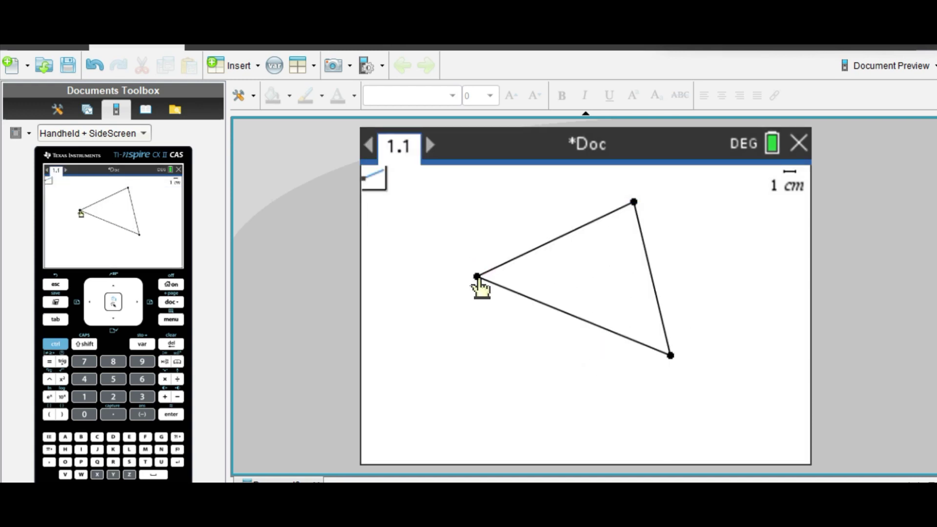
pyautogui.click(633, 204)
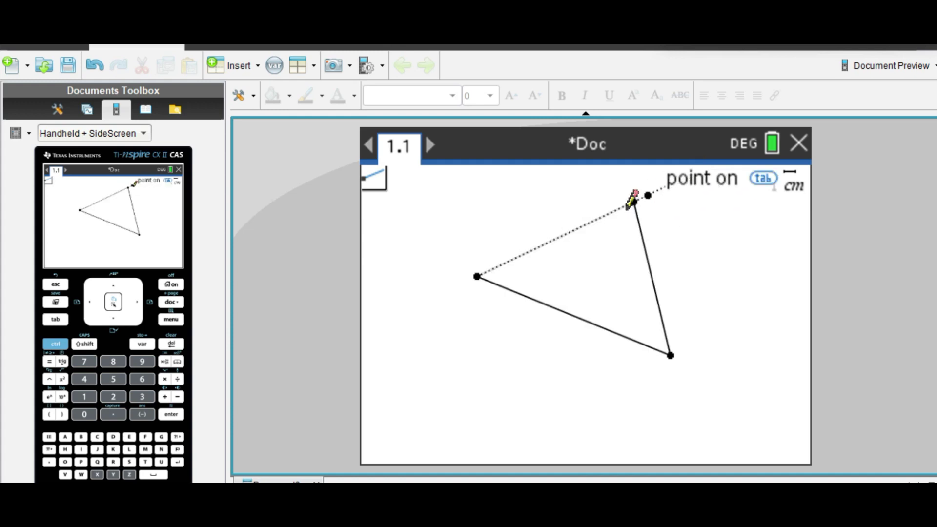
pyautogui.click(636, 205)
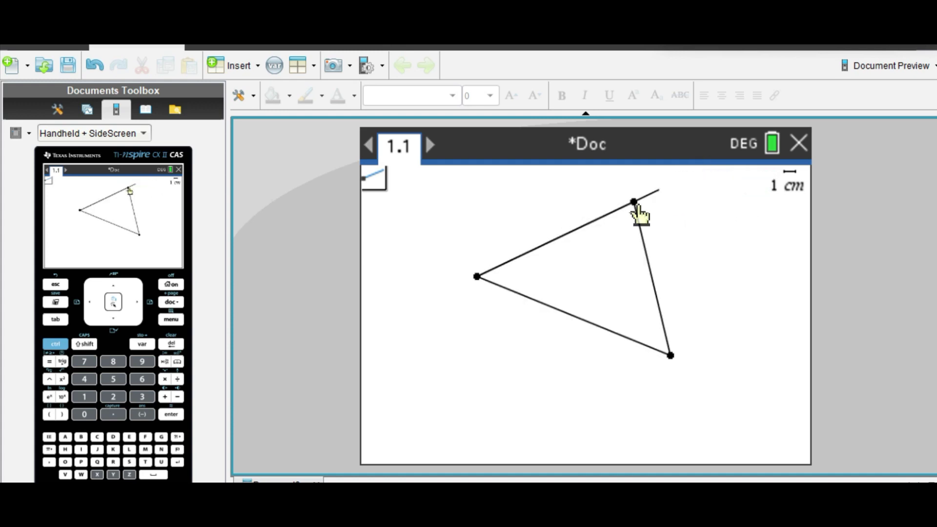
pyautogui.click(670, 356)
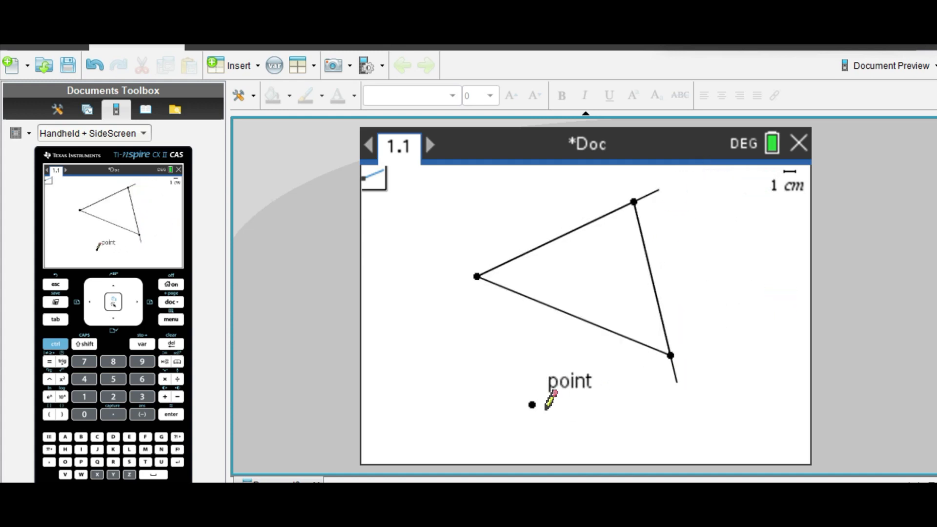
pyautogui.click(671, 356)
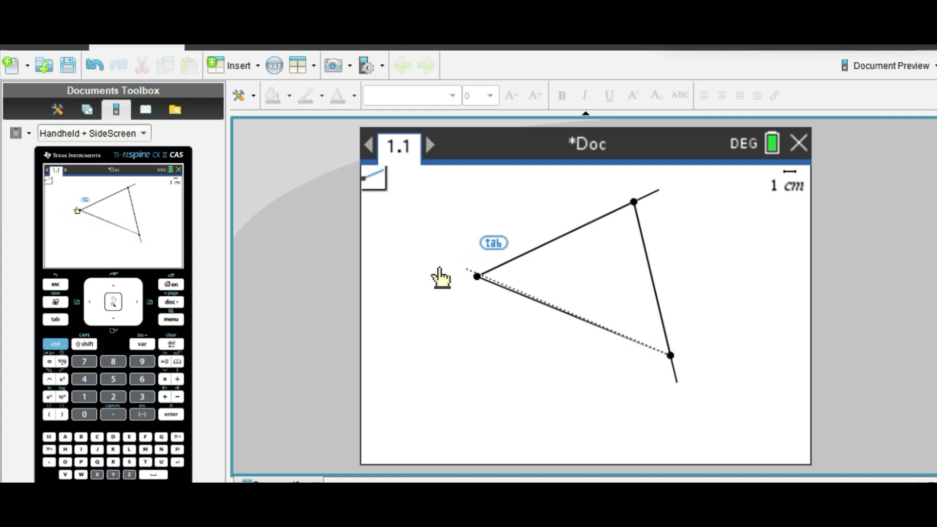
pyautogui.click(478, 277)
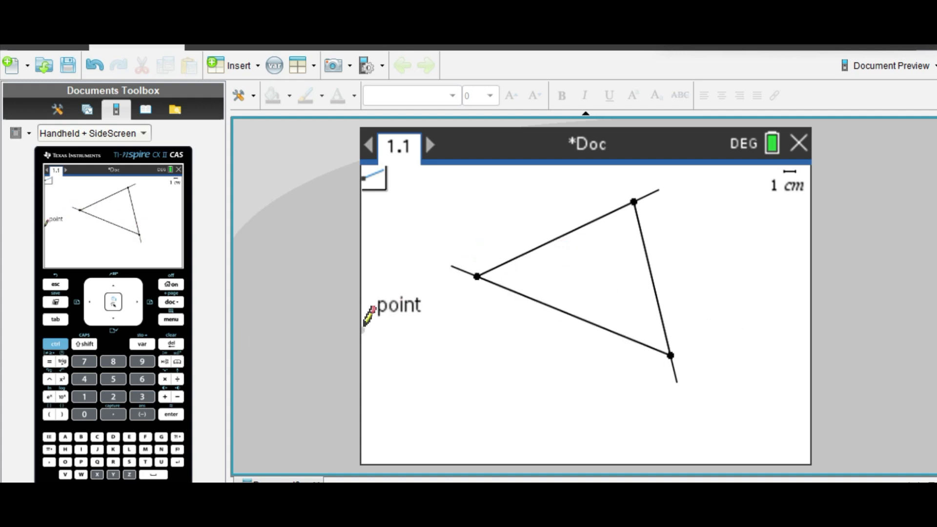
# Step: Leave the Ray tool and lengthen the three rays well beyond the triangle's left, lower-right and upper-right vertices
pyautogui.press('Escape')
pyautogui.moveTo(459, 267); pyautogui.dragTo(400, 246)
pyautogui.moveTo(684, 379); pyautogui.dragTo(689, 425)
pyautogui.moveTo(655, 187); pyautogui.dragTo(700, 178)
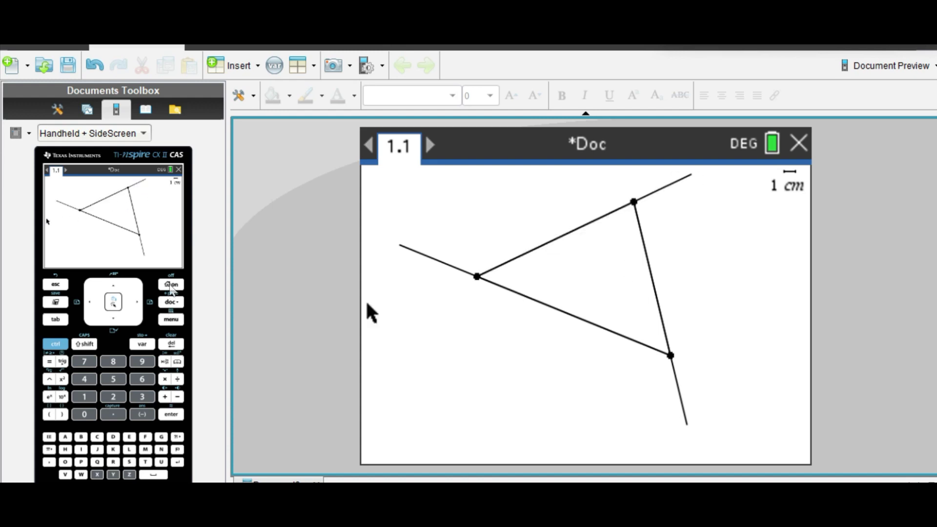
# Step: Measure the exterior angle at the triangle's lower-right vertex with the Angle tool, placing a point on the ray's extension
pyautogui.click(171, 285)
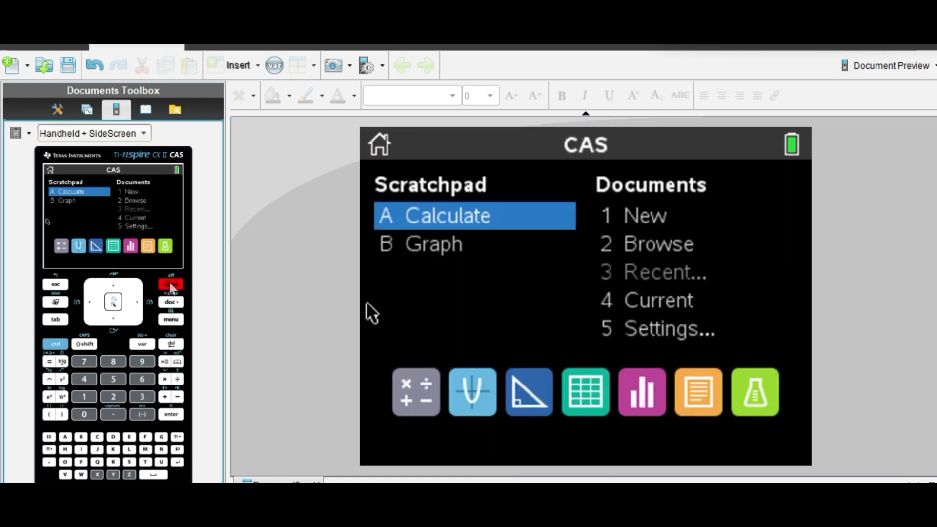
pyautogui.click(668, 301)
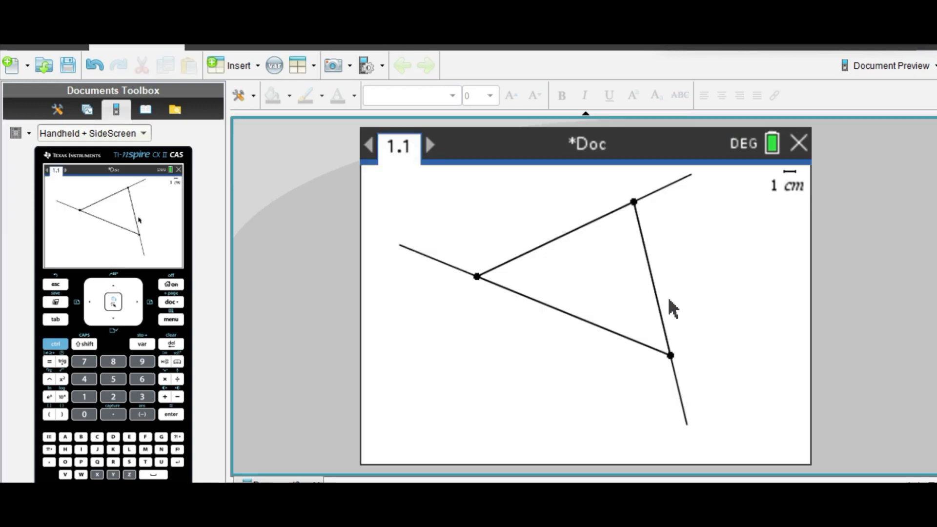
pyautogui.click(173, 329)
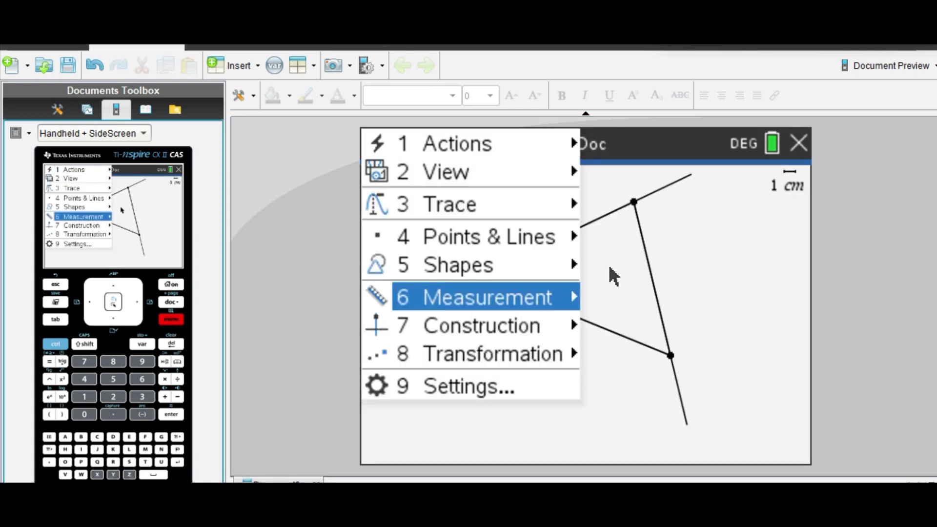
pyautogui.click(549, 299)
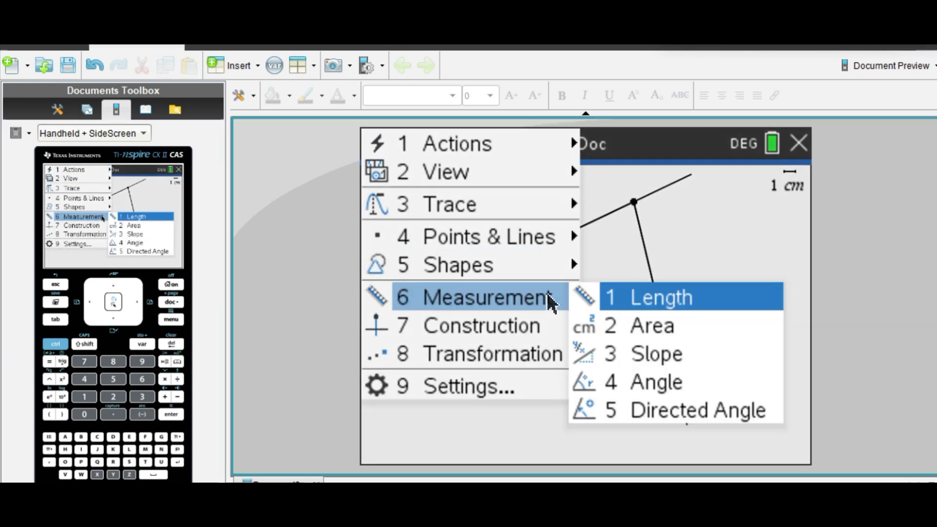
pyautogui.click(674, 382)
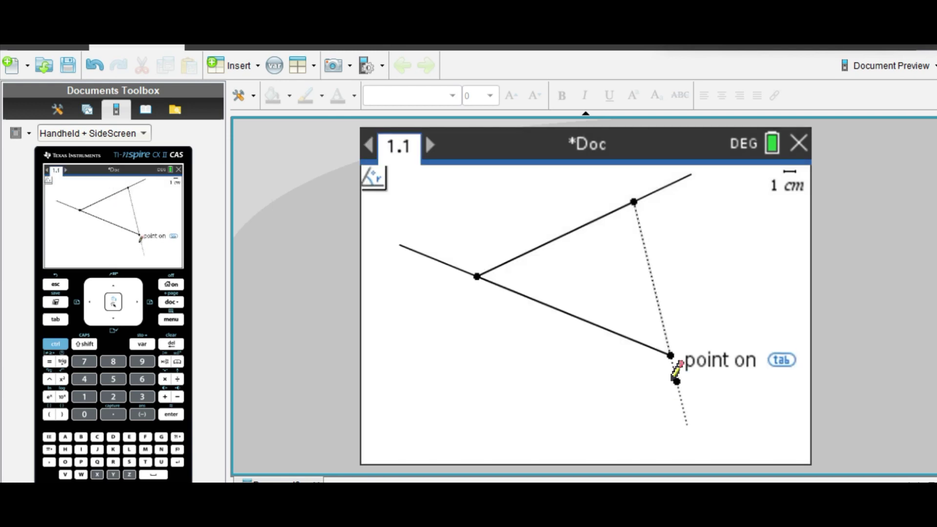
pyautogui.click(682, 402)
pyautogui.click(671, 355)
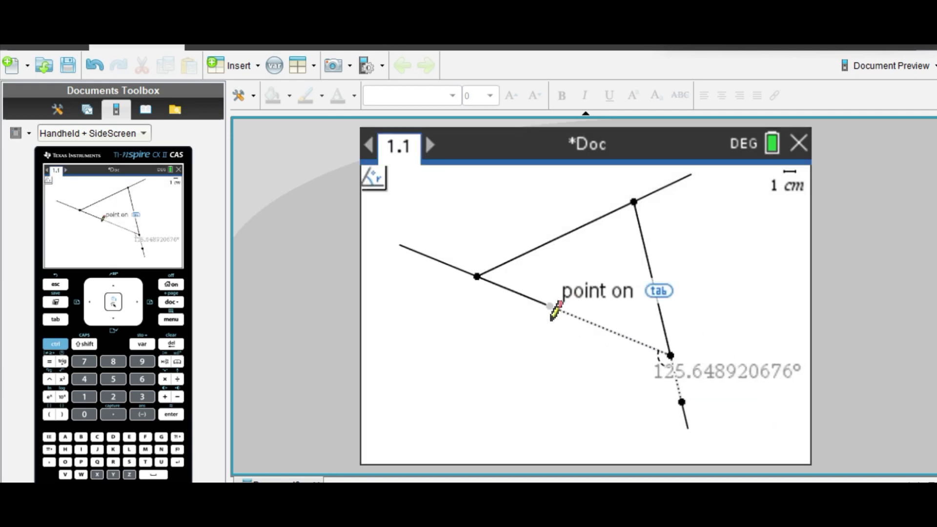
pyautogui.click(478, 278)
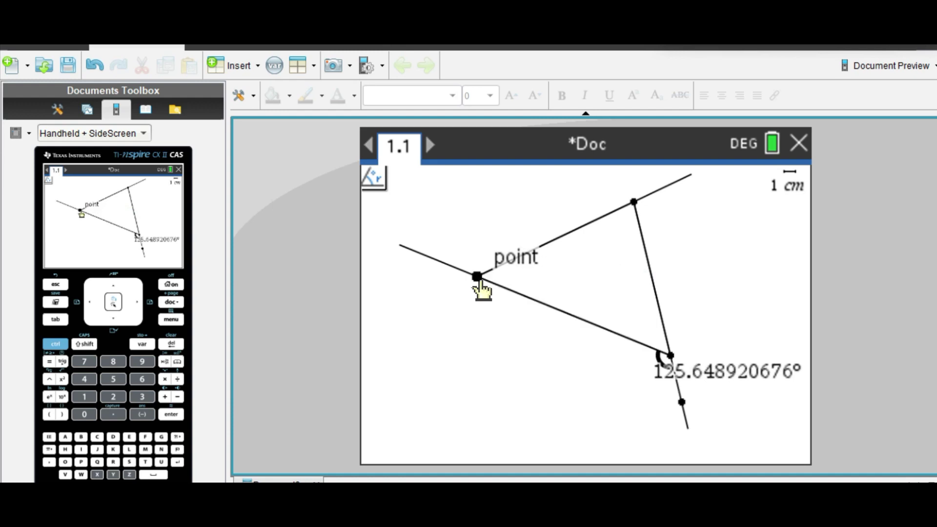
# Step: Measure the exterior angles at the triangle's left and upper-right vertices, placing a point on each ray's extension
pyautogui.click(426, 255)
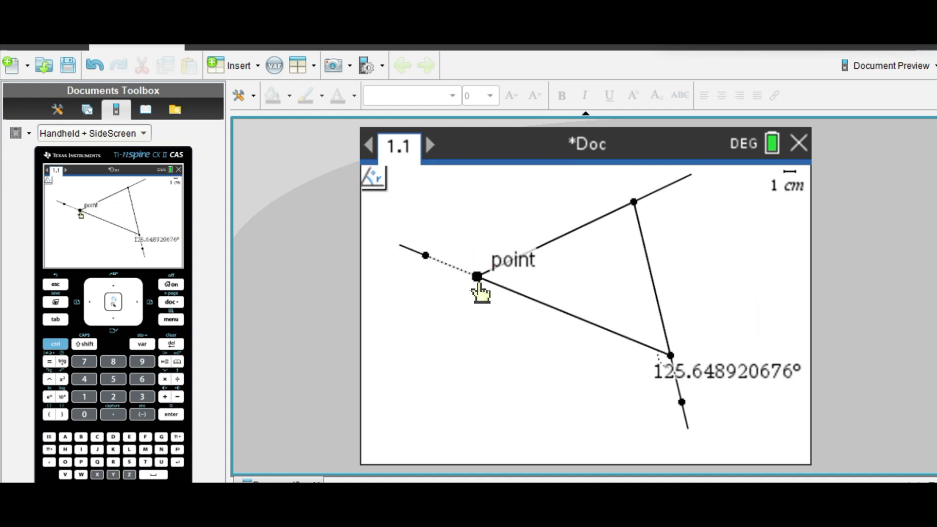
pyautogui.click(477, 277)
pyautogui.click(635, 202)
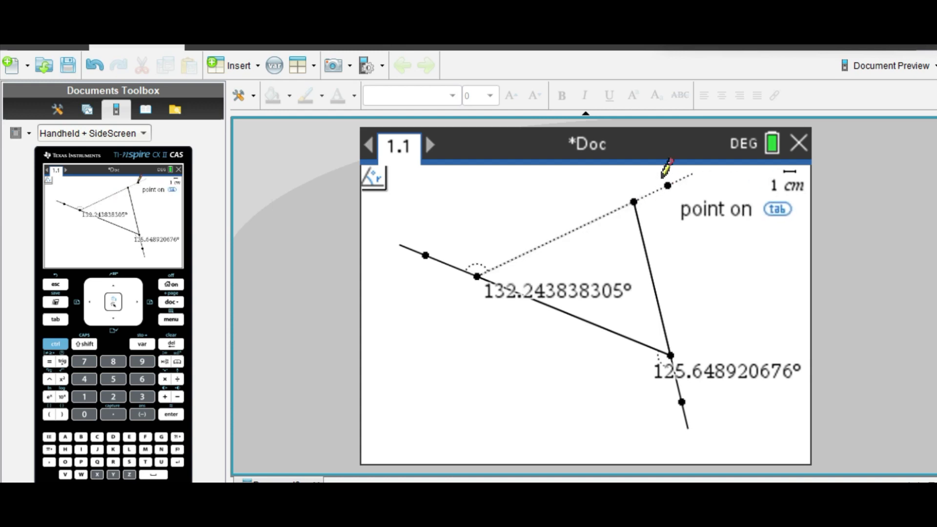
pyautogui.click(679, 180)
pyautogui.click(634, 203)
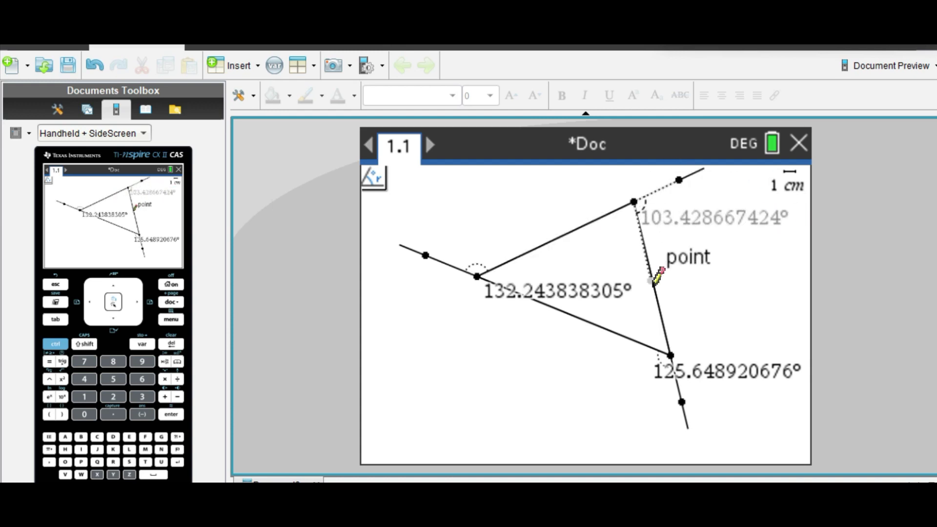
pyautogui.click(671, 356)
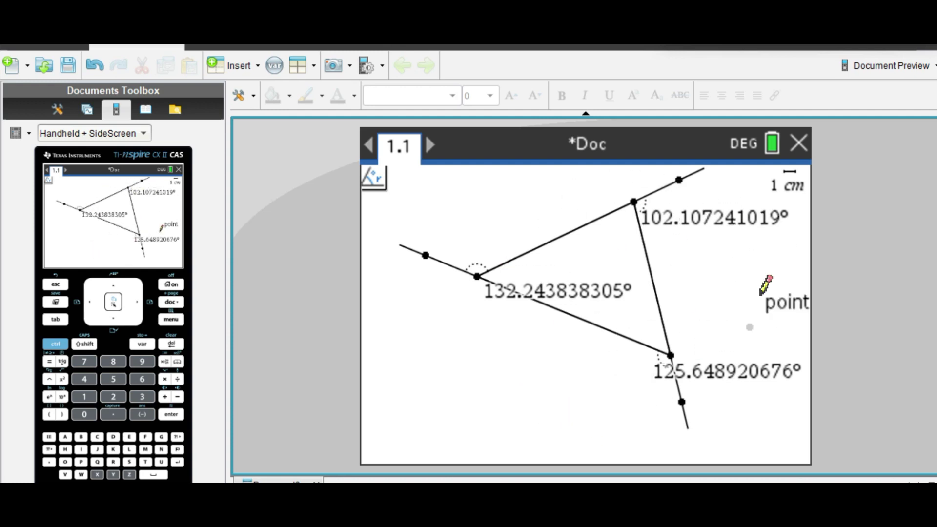
# Step: Add the text expression a+b+c in the empty area below the triangle's left vertex
pyautogui.click(178, 320)
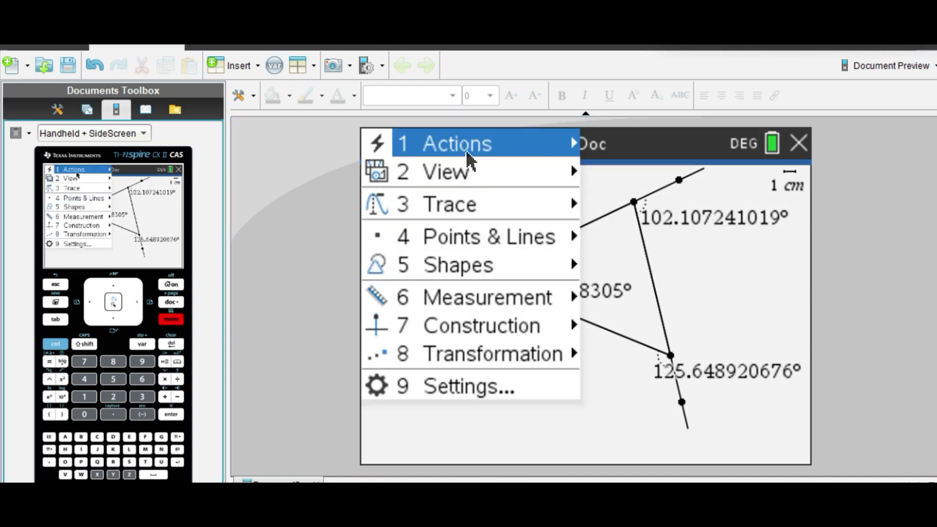
pyautogui.moveTo(469, 156)
pyautogui.click(665, 319)
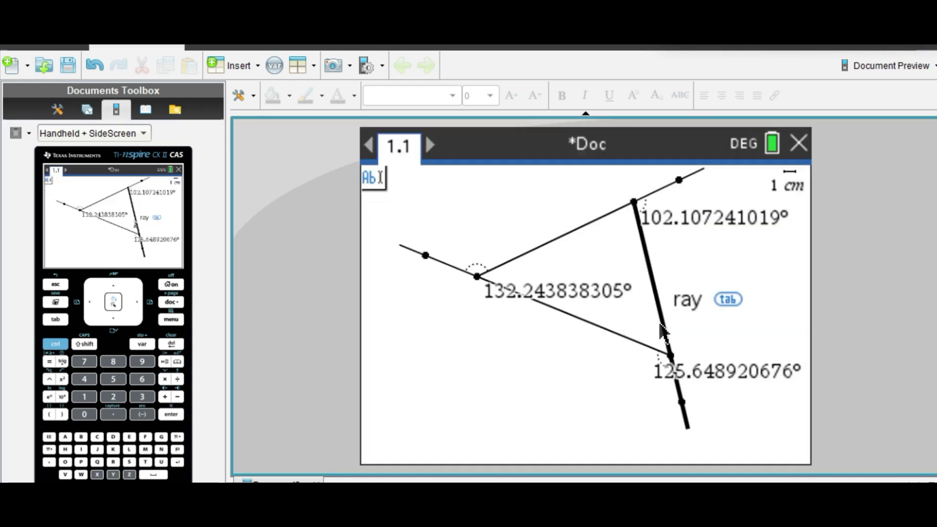
pyautogui.click(411, 386)
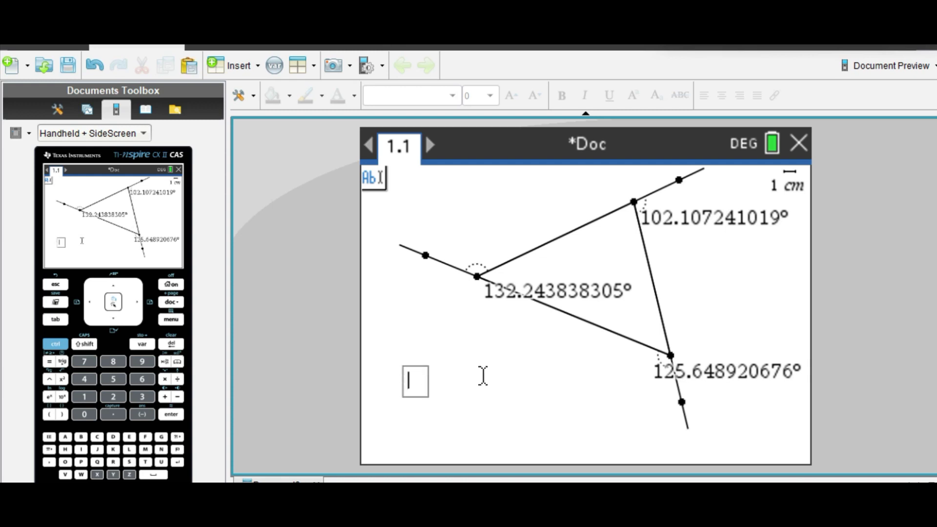
pyautogui.write('a+b+')
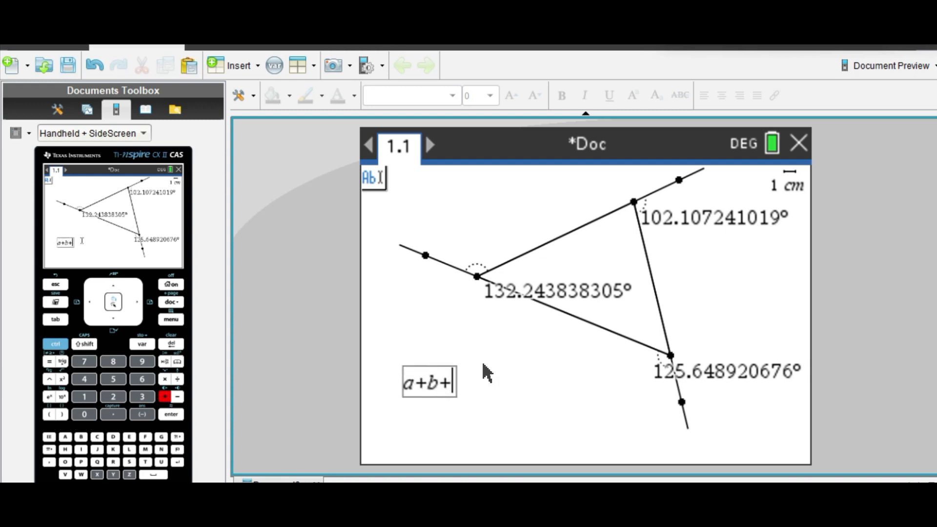
pyautogui.write('c')
pyautogui.press('Return')
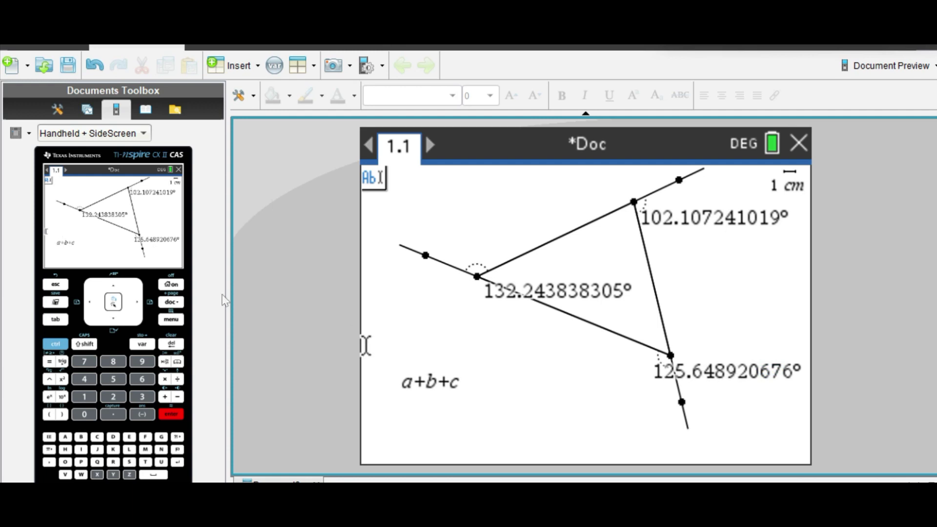
# Step: Calculate a+b+c using the left, upper-right and lower-right exterior angles, and place the result below the expression
pyautogui.click(172, 320)
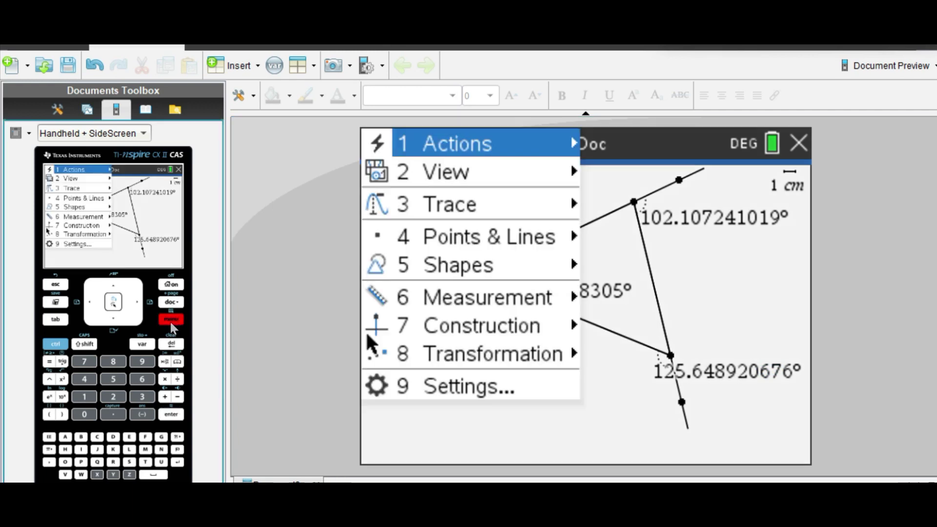
pyautogui.click(476, 139)
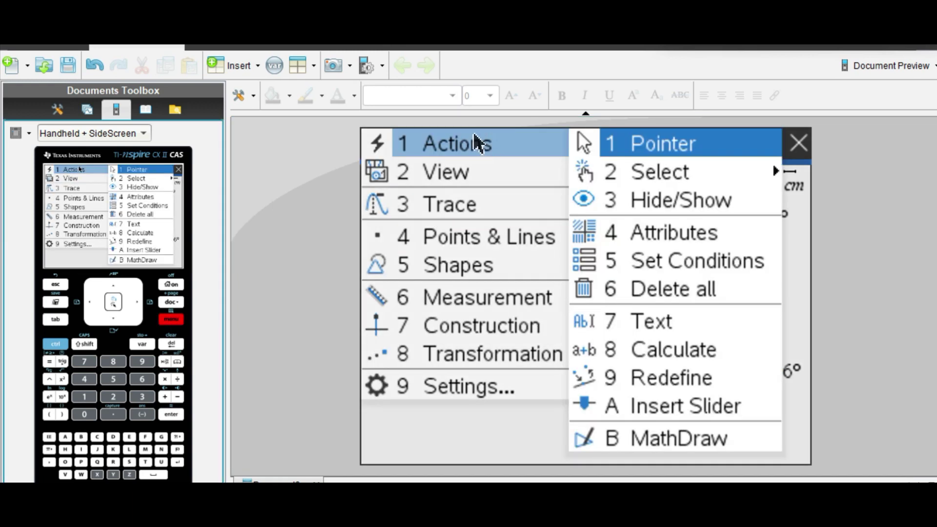
pyautogui.click(695, 360)
pyautogui.click(437, 382)
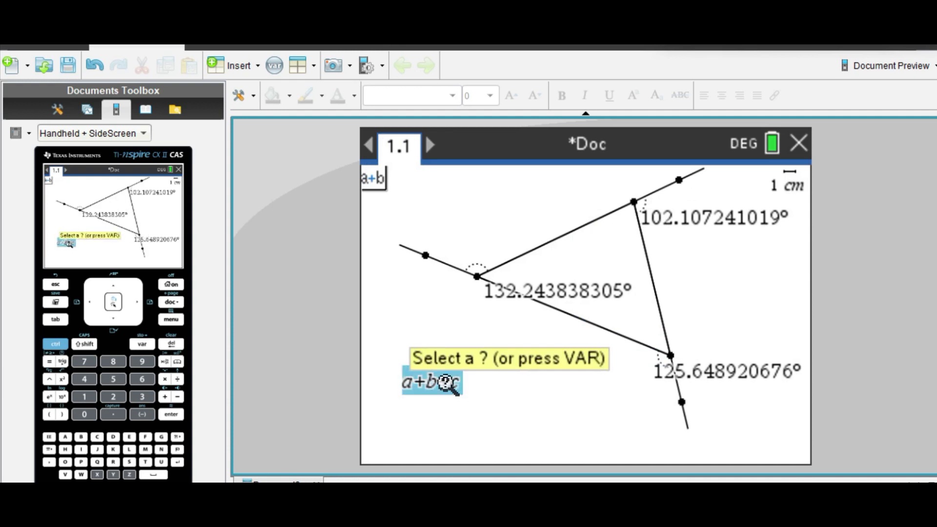
pyautogui.click(507, 298)
pyautogui.click(701, 225)
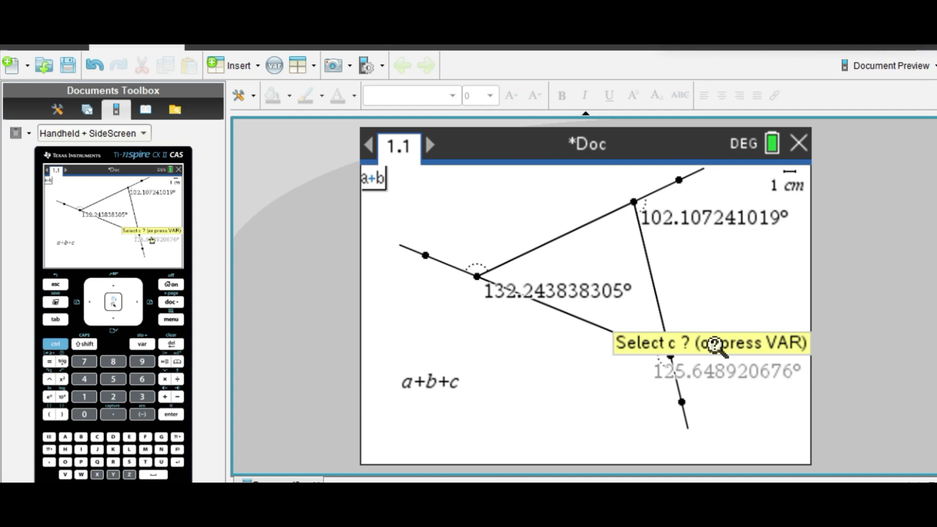
pyautogui.click(713, 377)
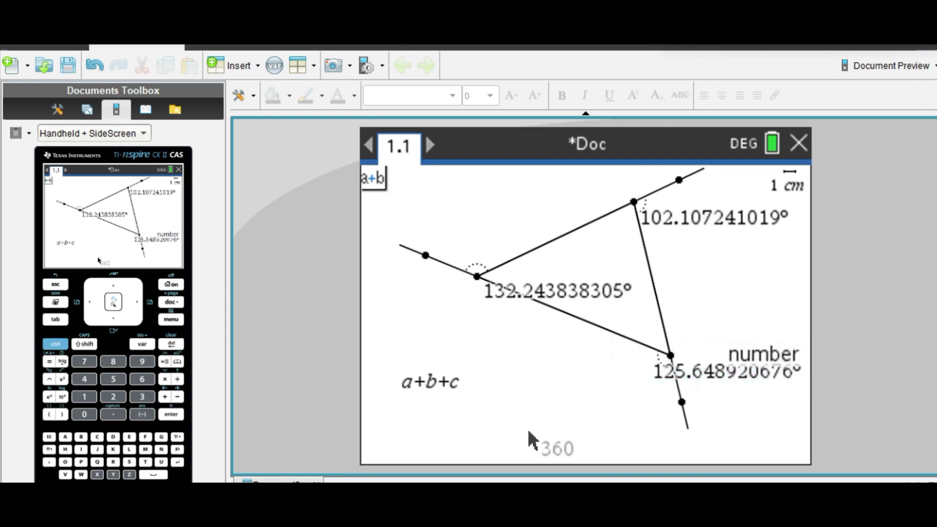
pyautogui.click(509, 408)
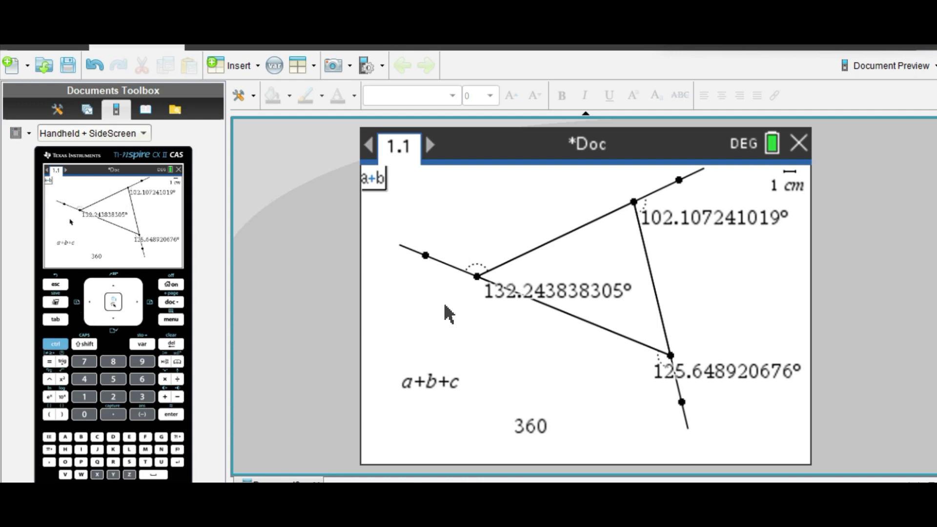
# Step: Leave the Calculate tool and reshape the triangle by moving its left vertex up and left and its upper-right vertex down and right
pyautogui.press('Escape')
pyautogui.moveTo(479, 277); pyautogui.dragTo(530, 318)
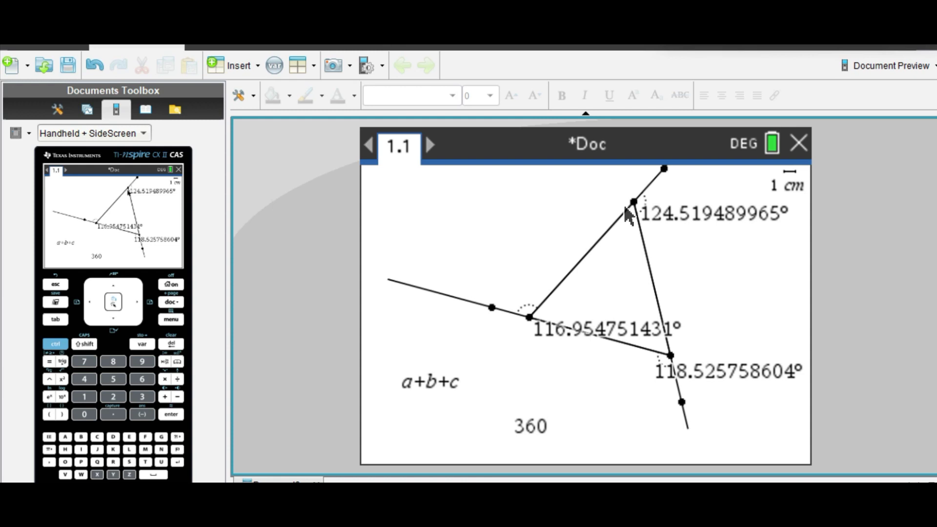
pyautogui.moveTo(635, 202); pyautogui.dragTo(720, 265)
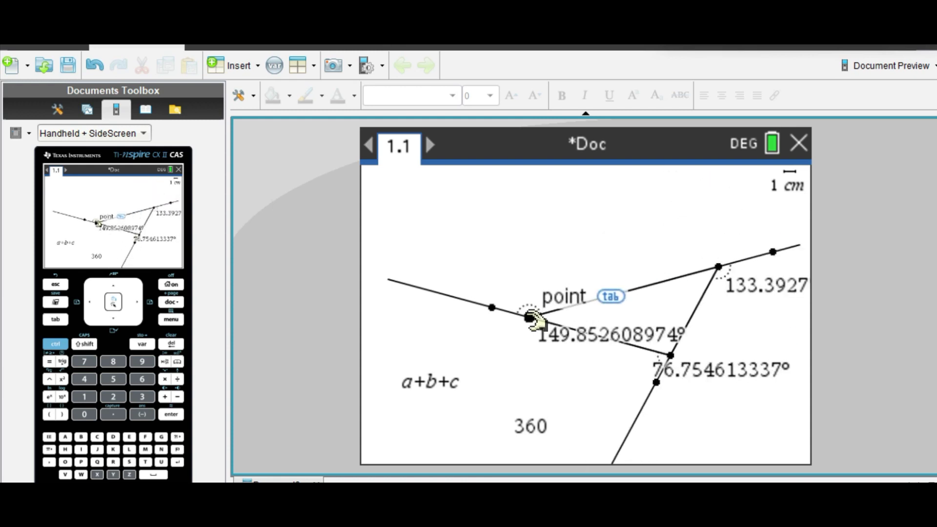
pyautogui.moveTo(530, 318); pyautogui.dragTo(472, 254)
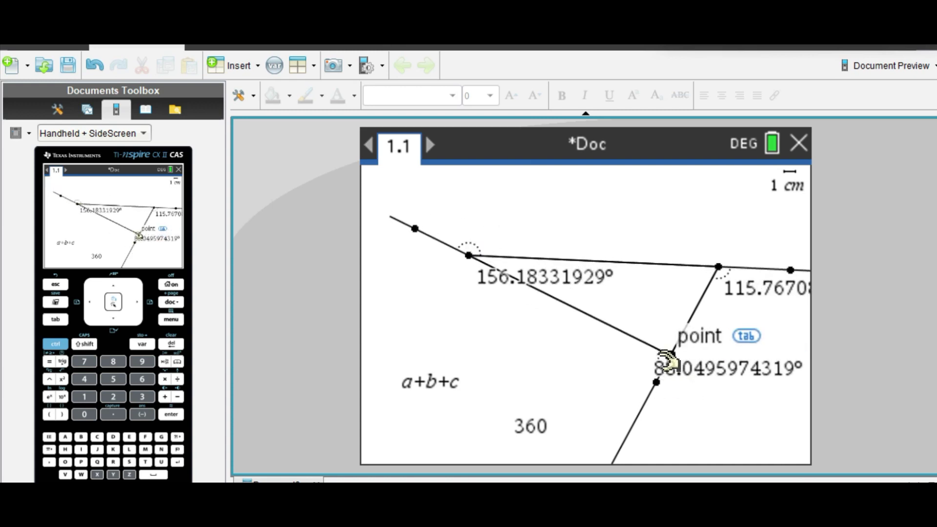
# Step: Slide the lower ray's point outward, then move the lower vertex up and left and the other two vertices inward
pyautogui.moveTo(657, 382); pyautogui.dragTo(636, 412)
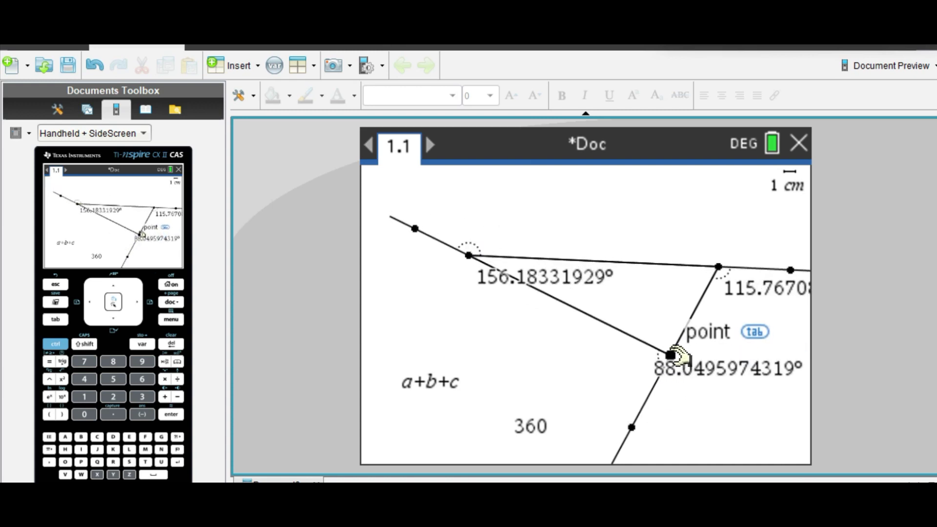
pyautogui.moveTo(671, 355); pyautogui.dragTo(556, 314)
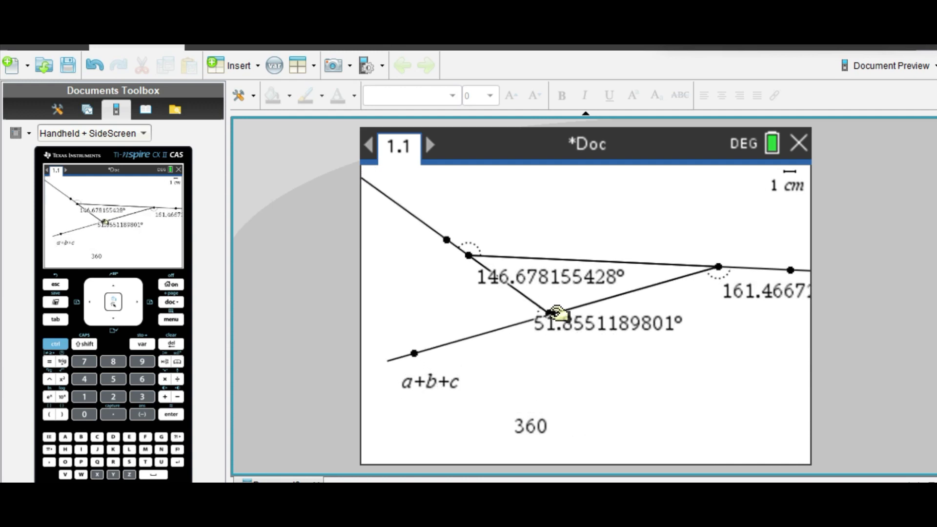
pyautogui.moveTo(475, 253); pyautogui.dragTo(519, 232)
pyautogui.moveTo(720, 266); pyautogui.dragTo(667, 212)
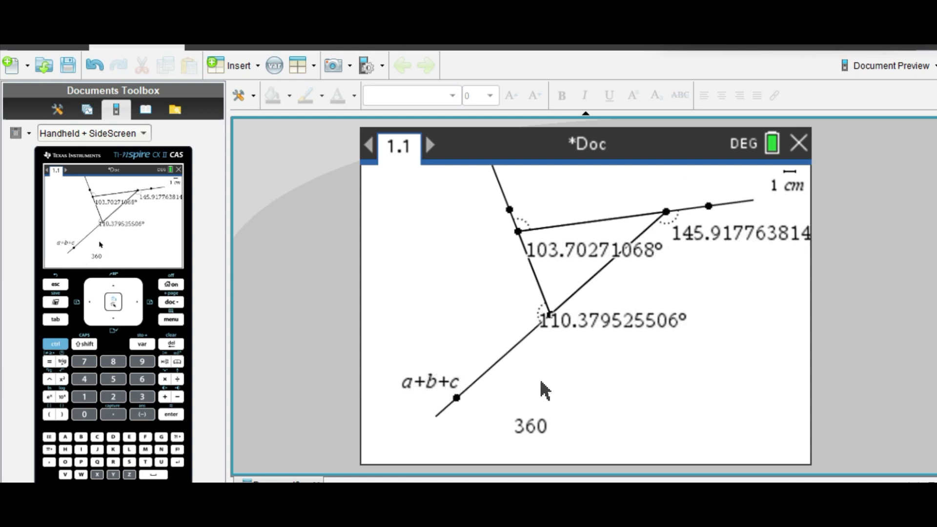
# Step: Draw a quadrilateral with the Polygon tool in an empty area, with vertices at left, upper left, right and bottom
pyautogui.moveTo(670, 413); pyautogui.dragTo(692, 292)
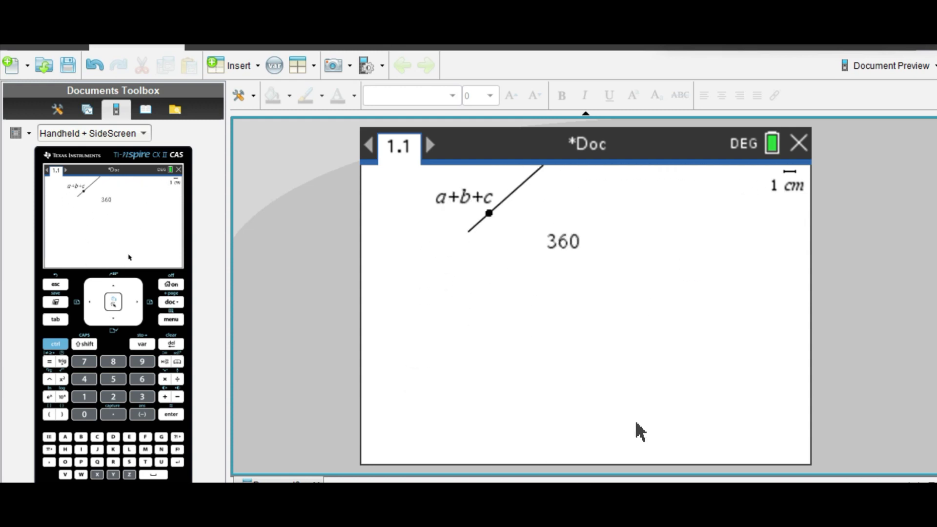
pyautogui.moveTo(640, 432); pyautogui.dragTo(684, 364)
pyautogui.hotkey('ctrl', 'm')
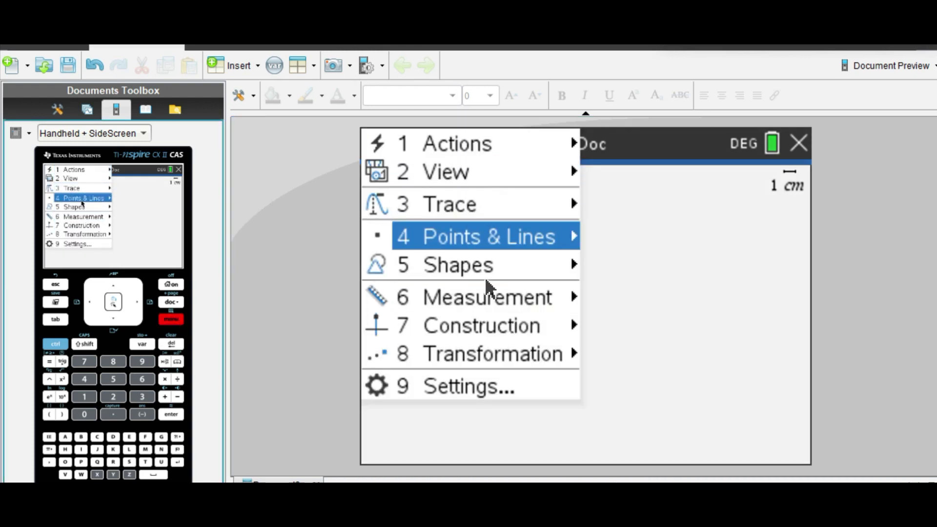
pyautogui.moveTo(480, 259)
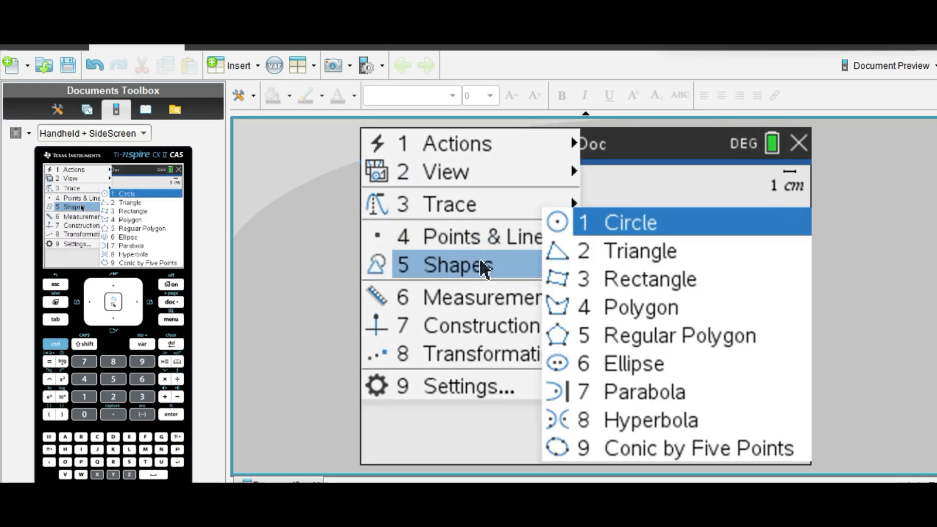
pyautogui.click(606, 302)
pyautogui.click(438, 309)
pyautogui.click(507, 203)
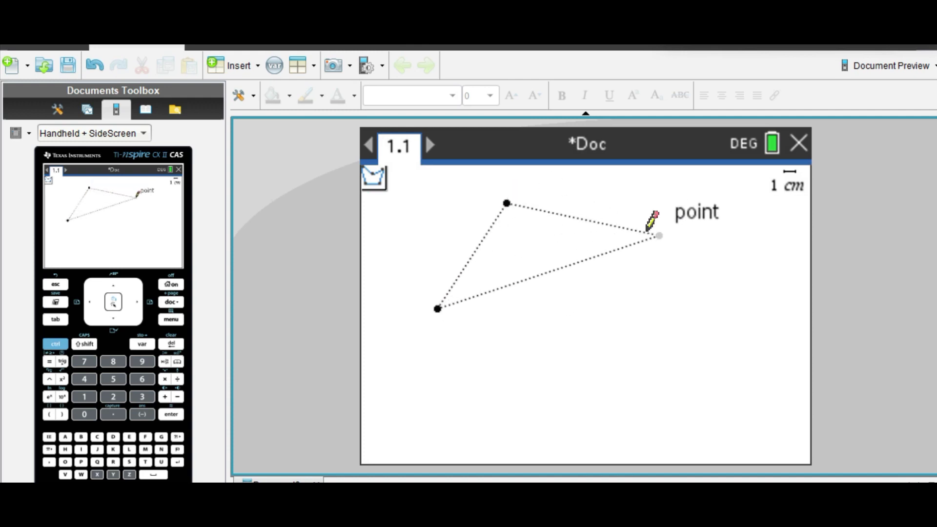
pyautogui.click(688, 254)
pyautogui.click(539, 407)
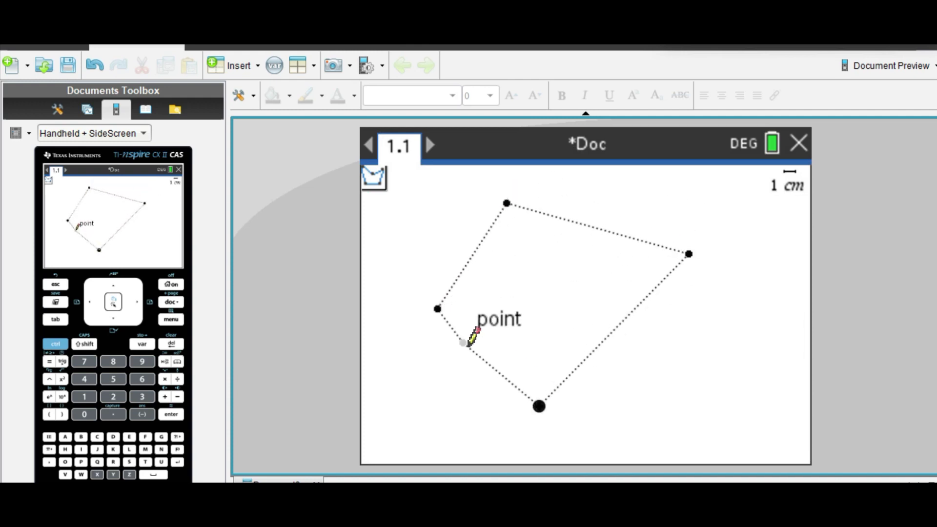
pyautogui.click(437, 309)
# Step: Draw four rays along the quadrilateral's sides, extending past the left, upper, right and bottom vertices in turn, and leave the Ray tool
pyautogui.click(172, 320)
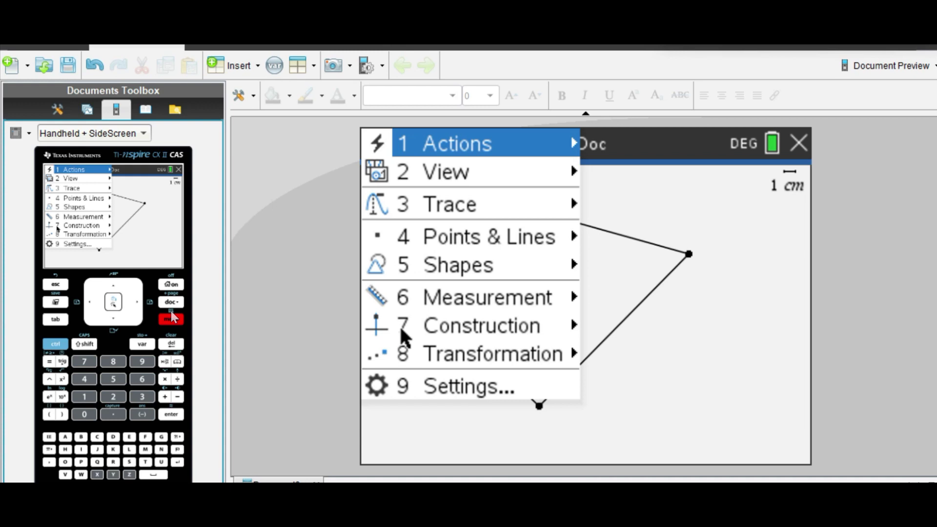
pyautogui.moveTo(496, 247)
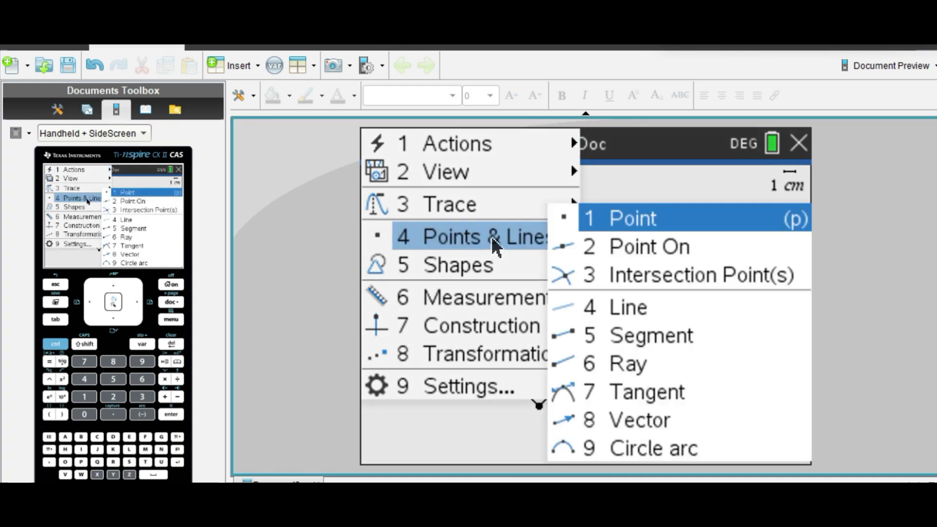
pyautogui.click(605, 361)
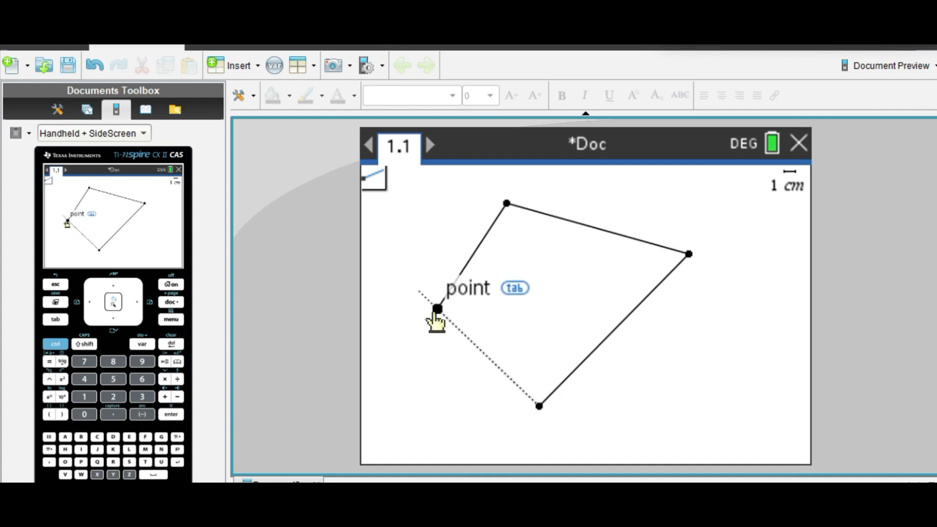
pyautogui.click(438, 309)
pyautogui.click(438, 309)
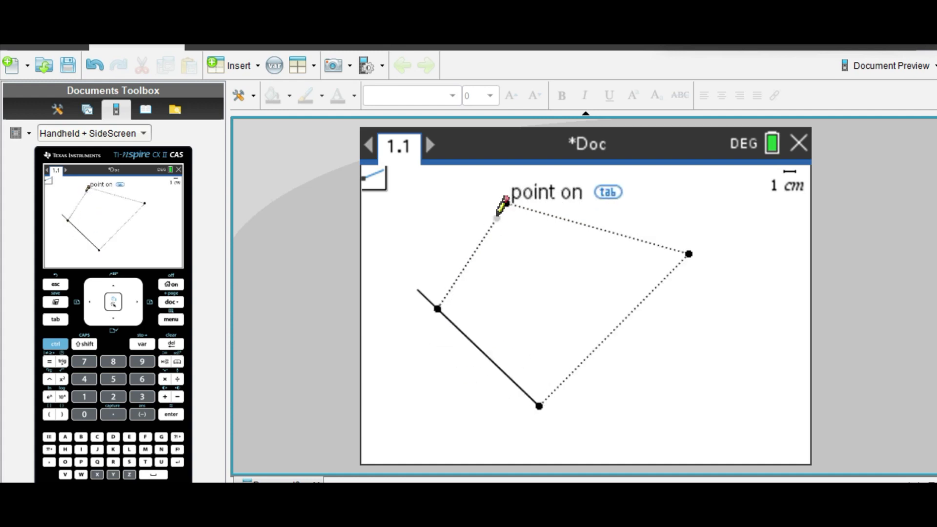
pyautogui.click(507, 205)
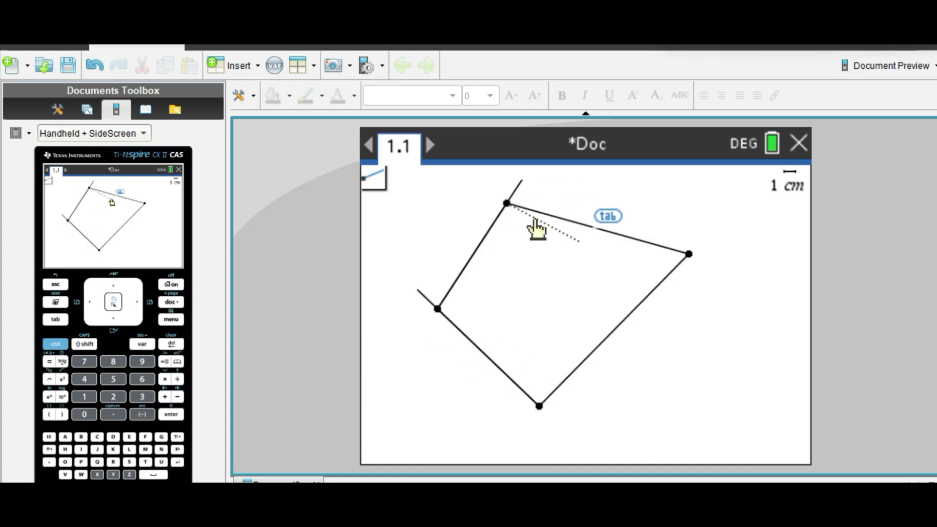
pyautogui.click(688, 254)
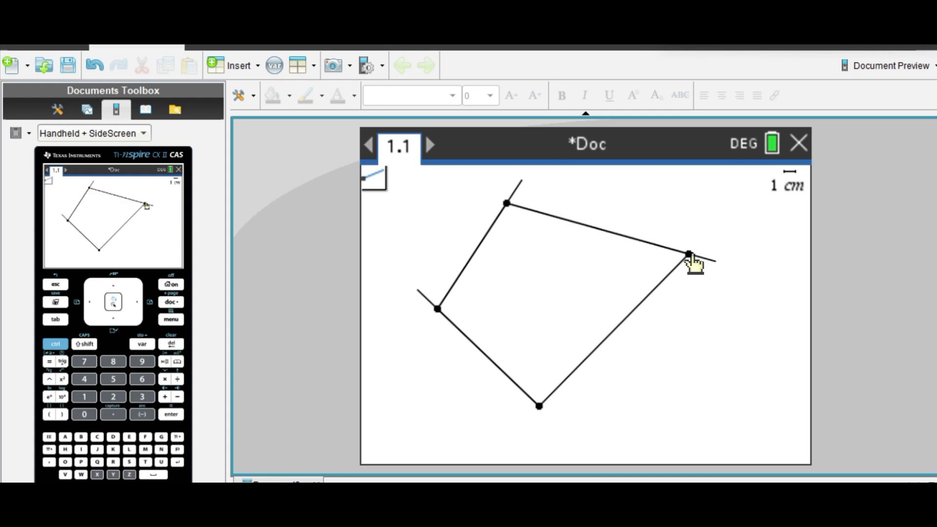
pyautogui.click(539, 406)
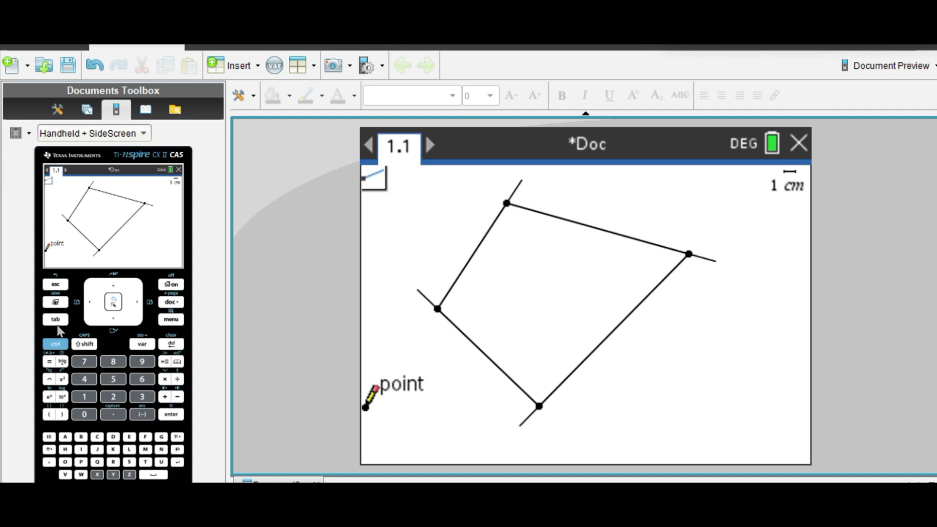
pyautogui.press('Escape')
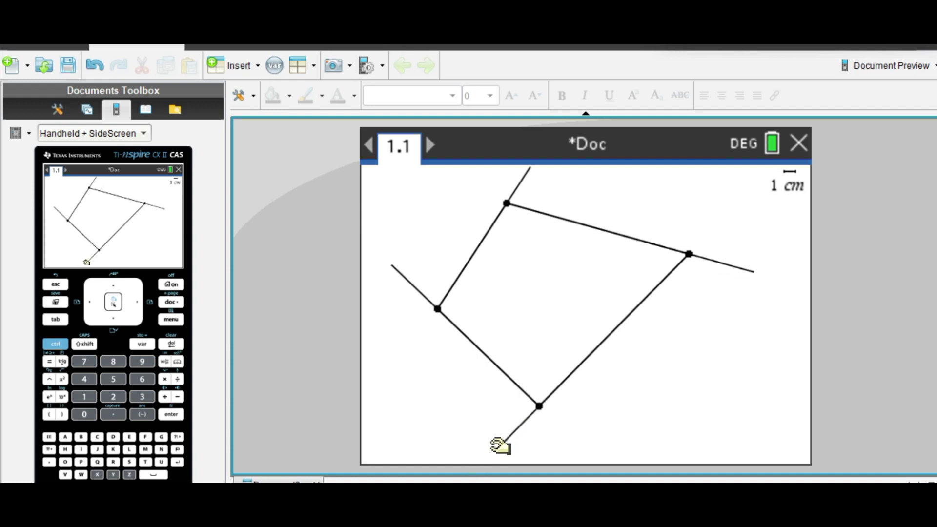
# Step: Measure the exterior angle at the bottom vertex with the Angle tool, using a new point on the extended ray
pyautogui.hotkey('ctrl', 'm')
pyautogui.moveTo(506, 298)
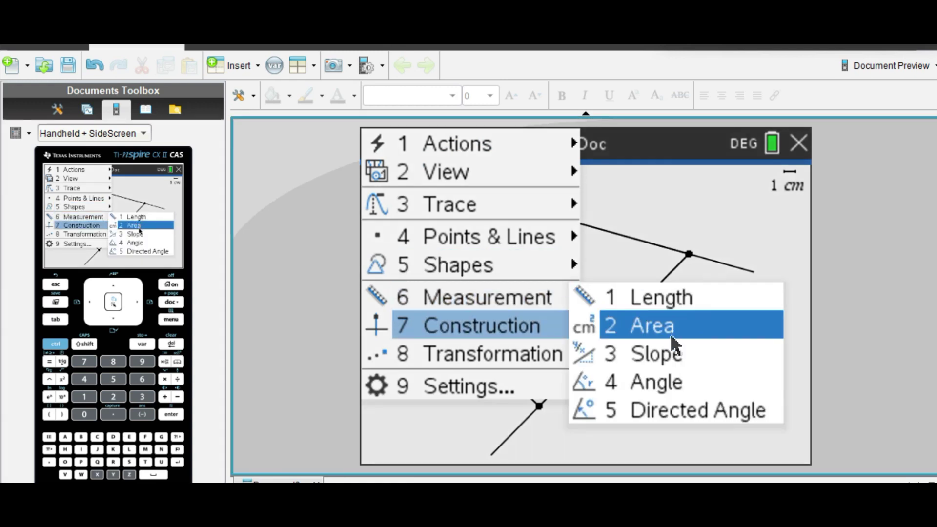
pyautogui.click(660, 386)
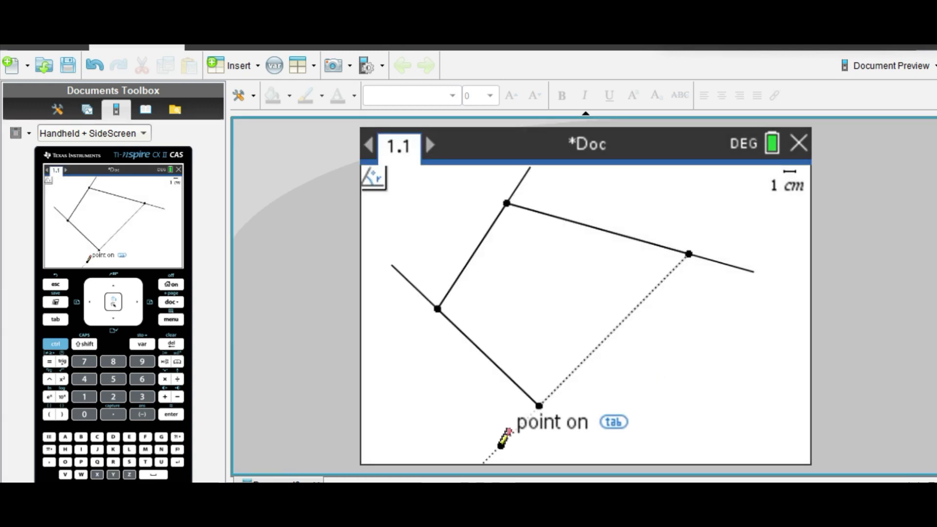
pyautogui.click(502, 444)
pyautogui.click(538, 405)
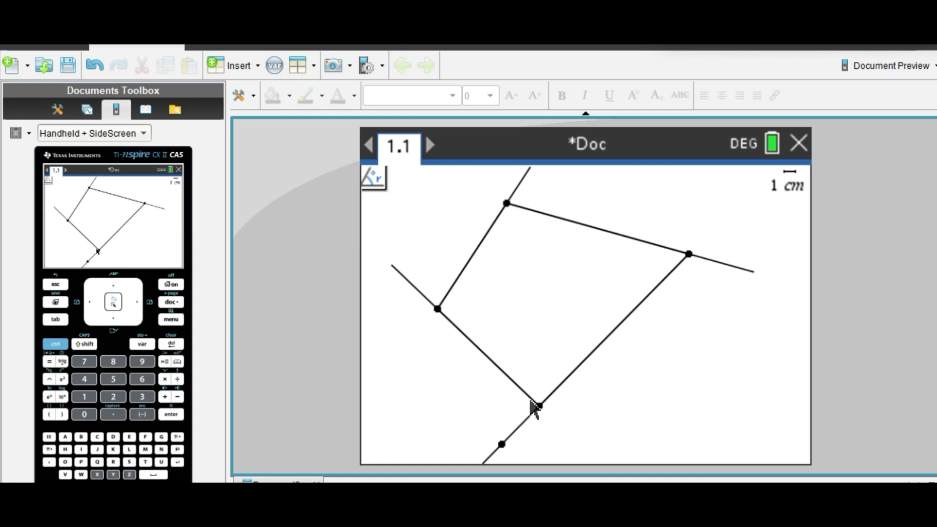
pyautogui.click(437, 312)
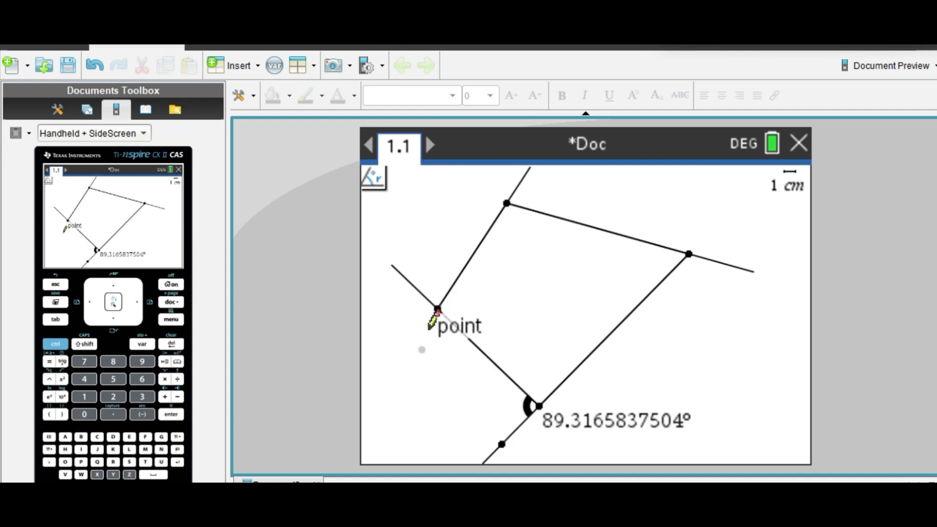
# Step: Measure the exterior angles at the left and upper vertices, using a new point on each extended ray
pyautogui.click(406, 279)
pyautogui.click(438, 310)
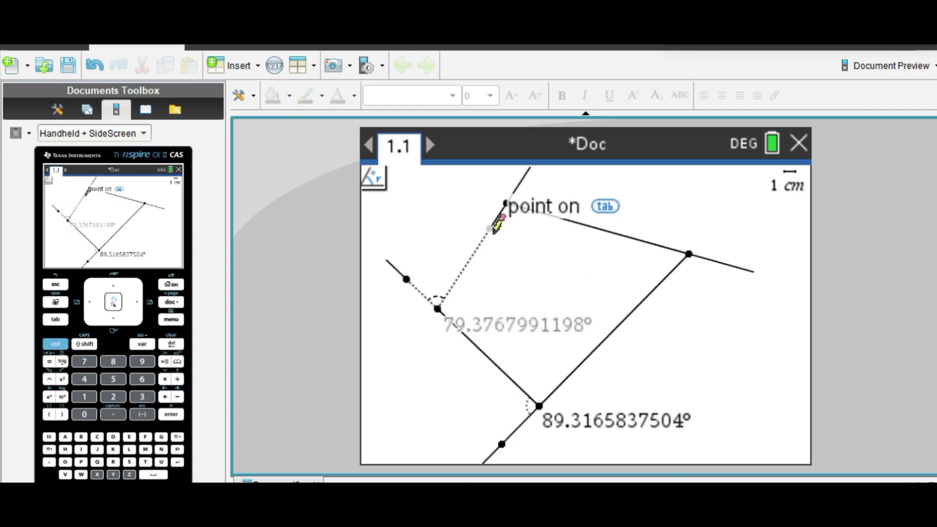
pyautogui.click(506, 204)
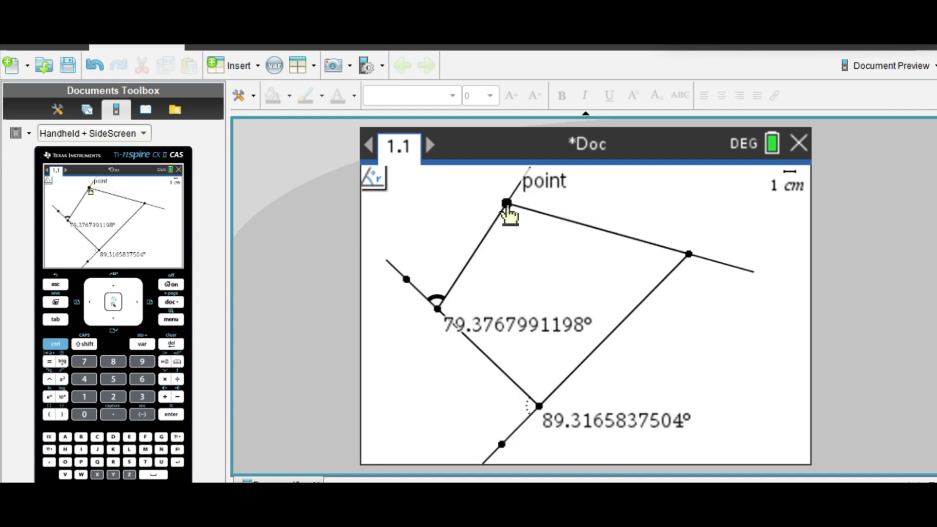
pyautogui.click(524, 177)
pyautogui.click(506, 203)
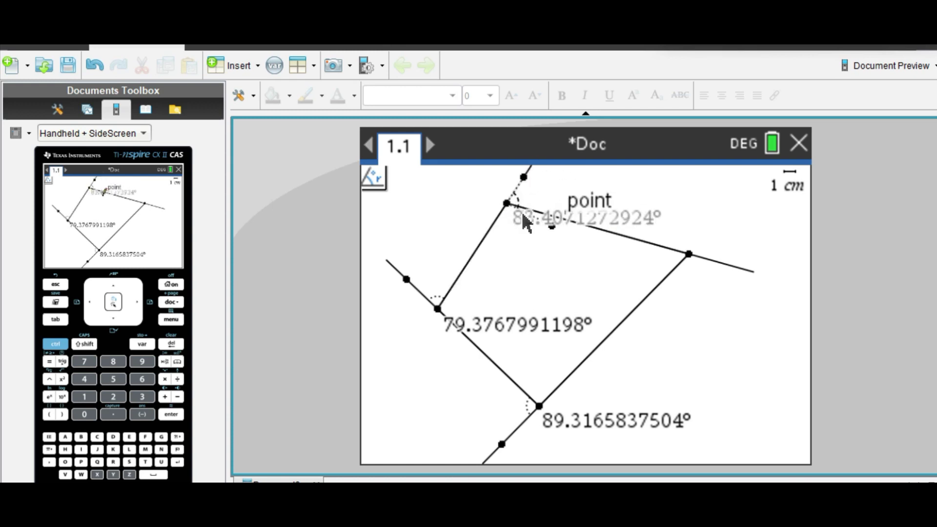
pyautogui.click(688, 254)
# Step: Measure the exterior angle at the right vertex between a new point on its extended ray and the bottom vertex
pyautogui.click(722, 263)
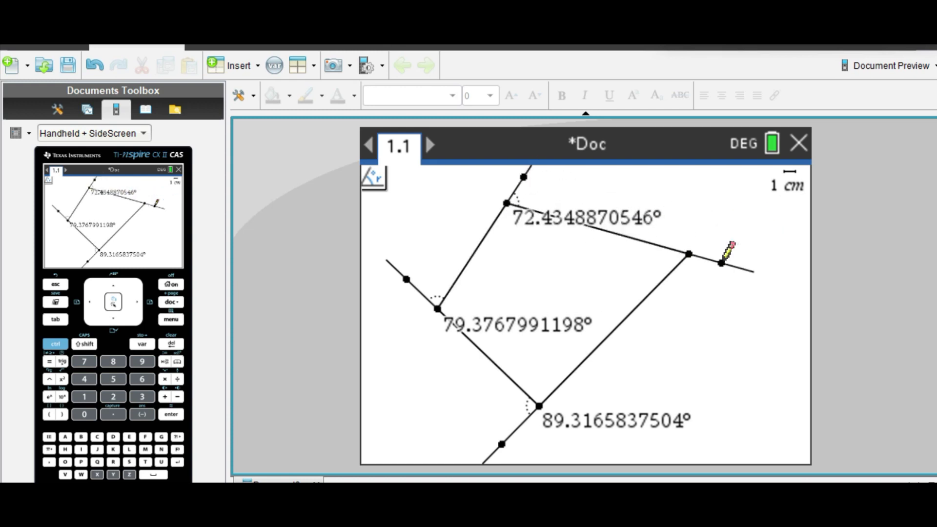
pyautogui.press('Escape')
pyautogui.click(689, 254)
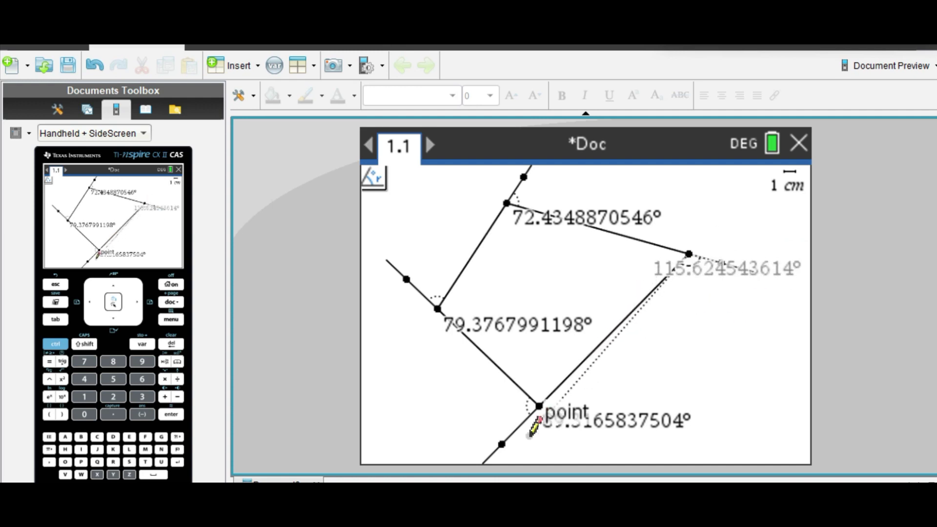
pyautogui.click(539, 408)
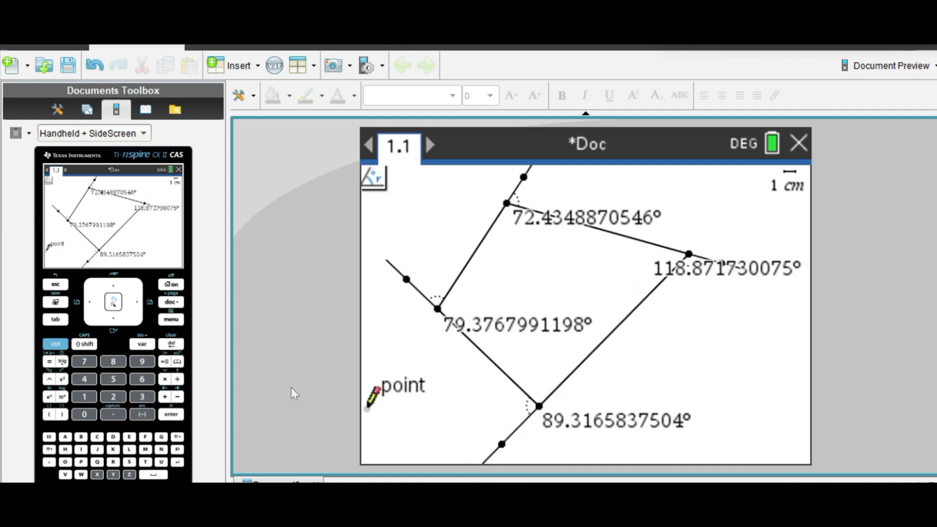
# Step: Add the text expression a+b+c+d in the empty area at the quadrilateral's lower right
pyautogui.click(172, 320)
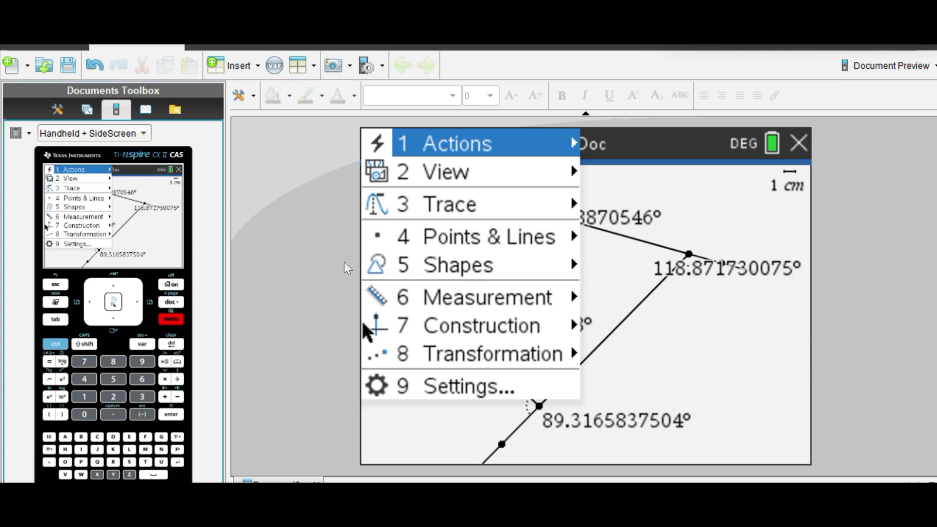
pyautogui.click(498, 157)
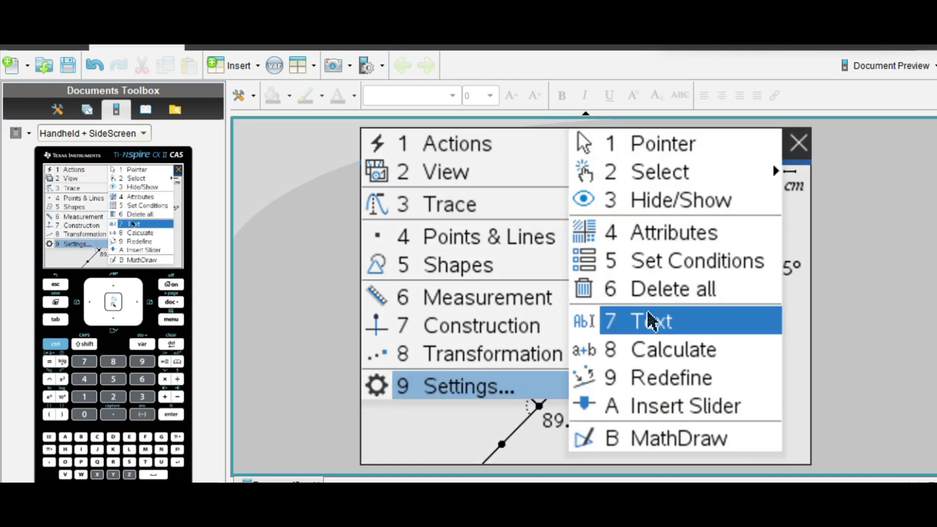
pyautogui.click(652, 322)
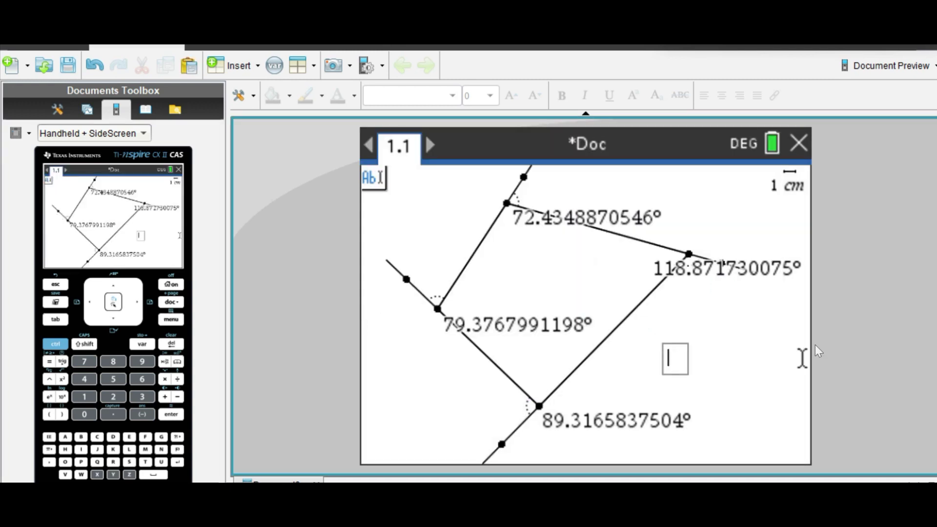
pyautogui.write('a+b+c+d')
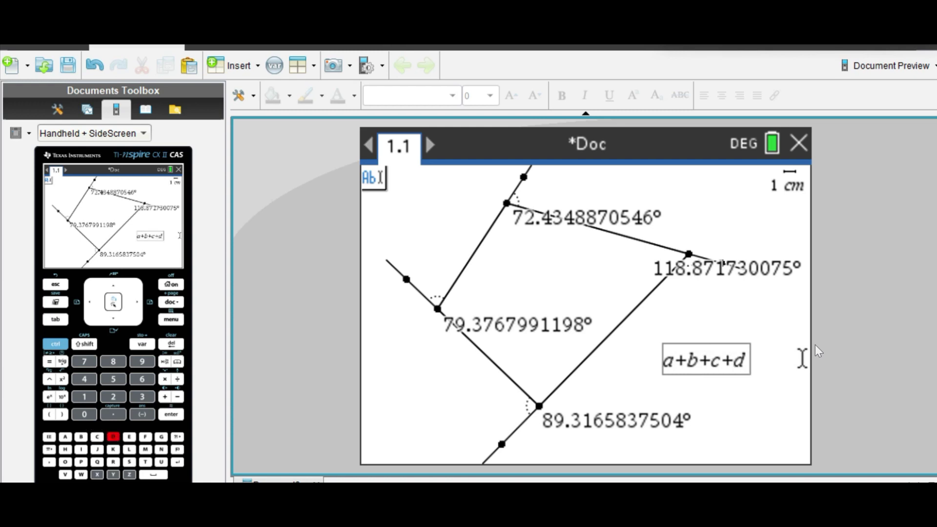
pyautogui.press('Return')
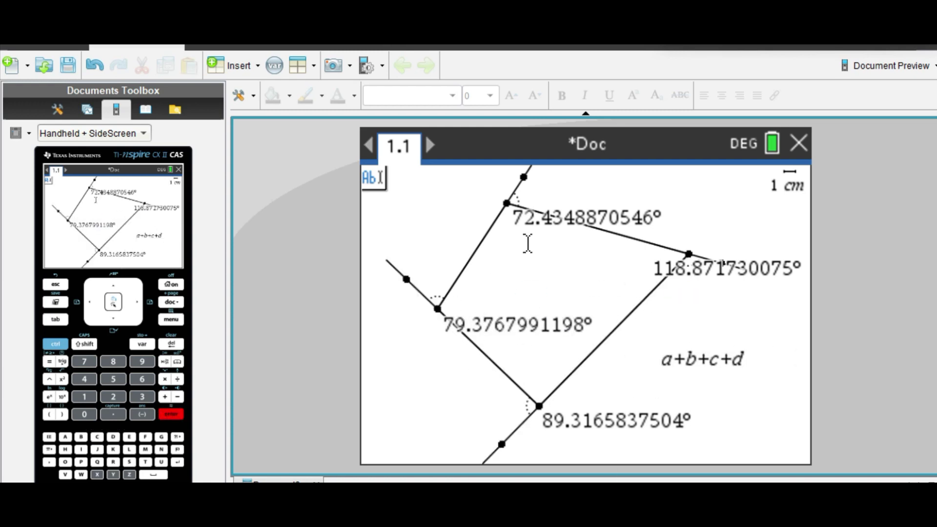
# Step: Calculate a+b+c+d using the bottom, left, upper and right exterior angles, place the result above the expression, and leave the Calculate tool
pyautogui.click(171, 320)
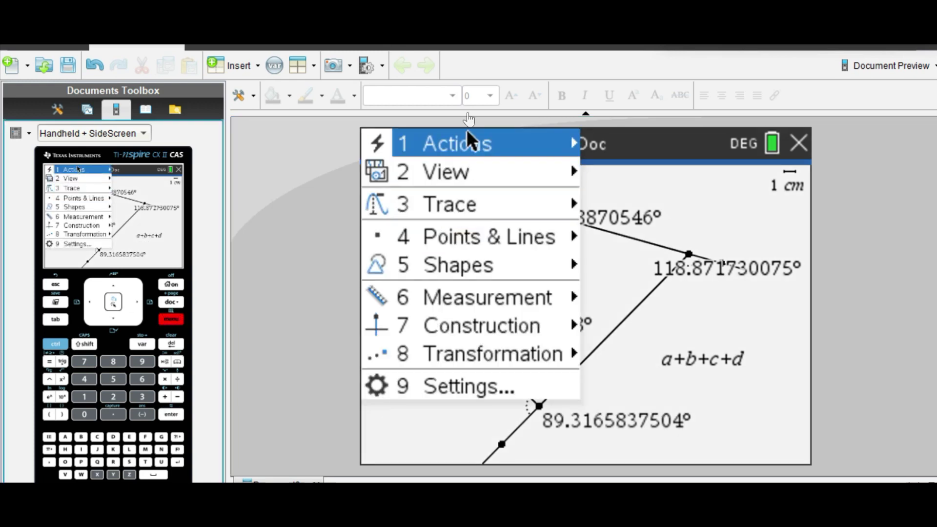
pyautogui.click(456, 151)
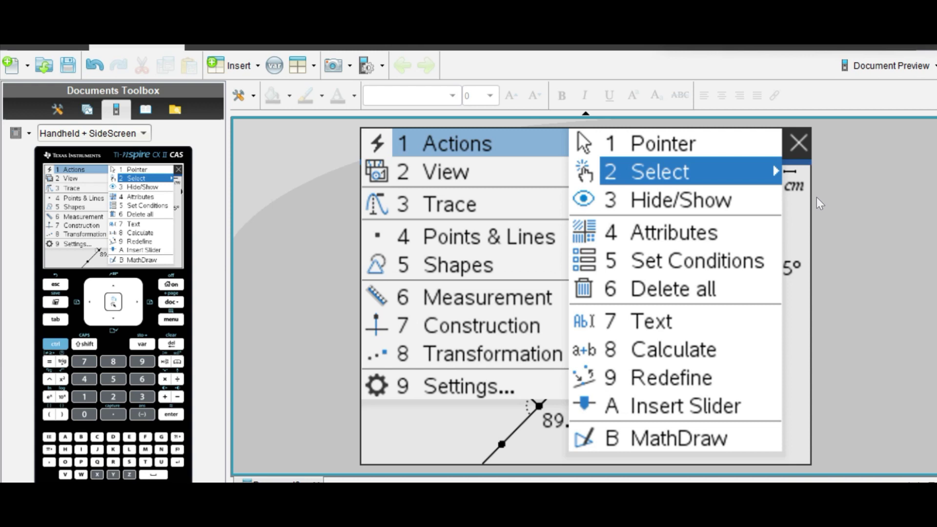
pyautogui.click(715, 360)
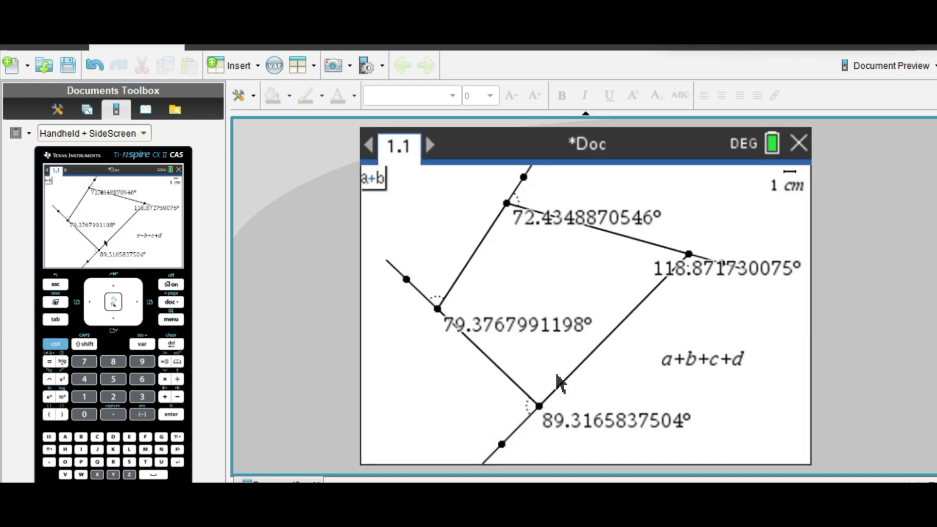
pyautogui.click(720, 364)
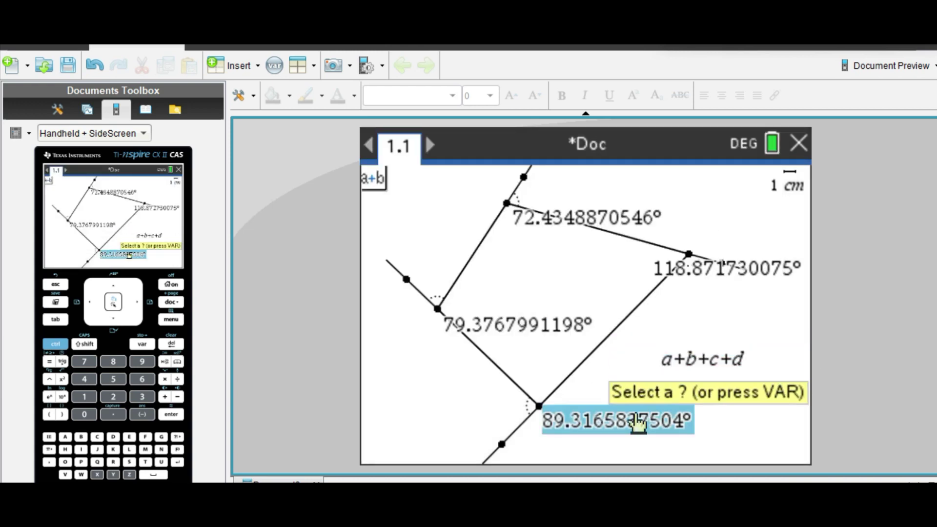
pyautogui.click(617, 420)
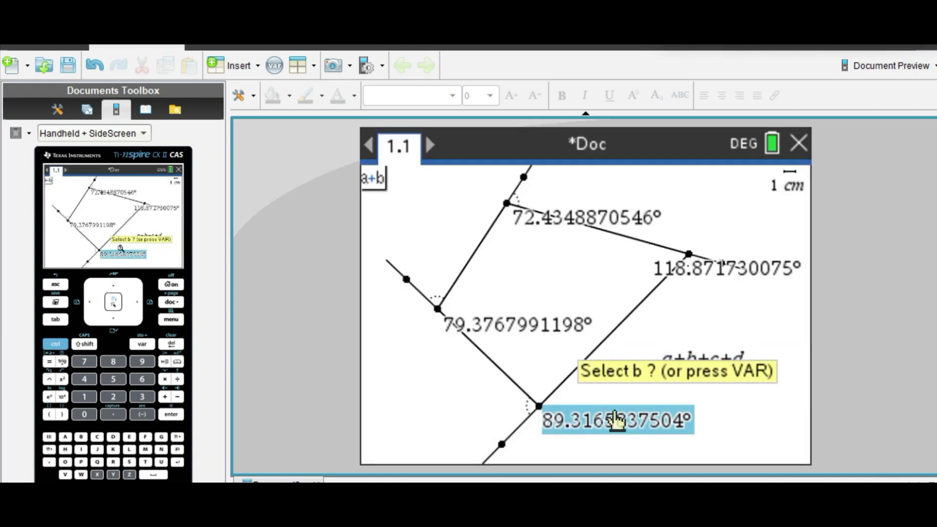
pyautogui.click(529, 330)
pyautogui.click(608, 218)
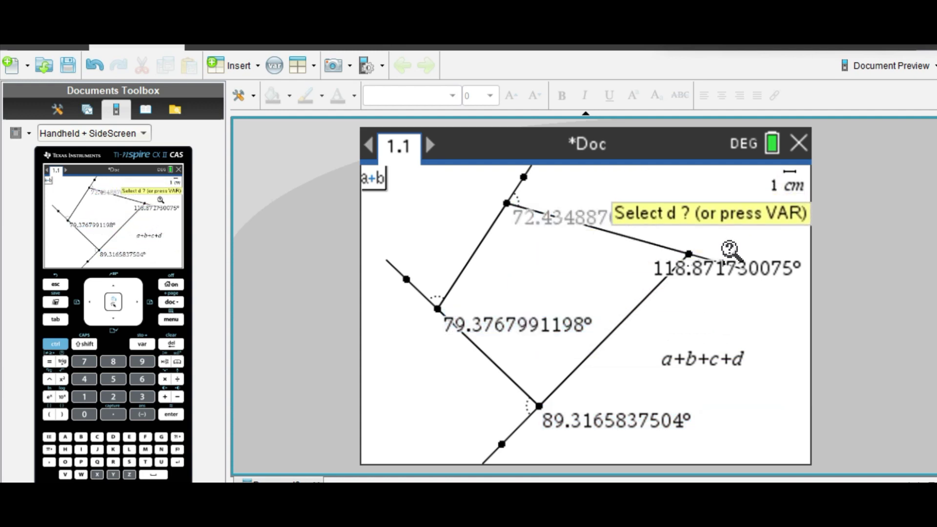
pyautogui.click(730, 274)
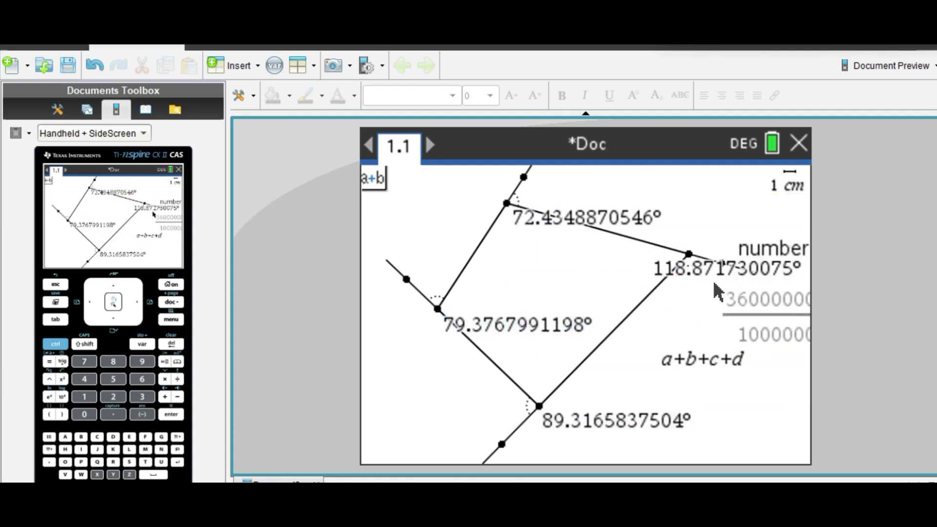
pyautogui.click(688, 293)
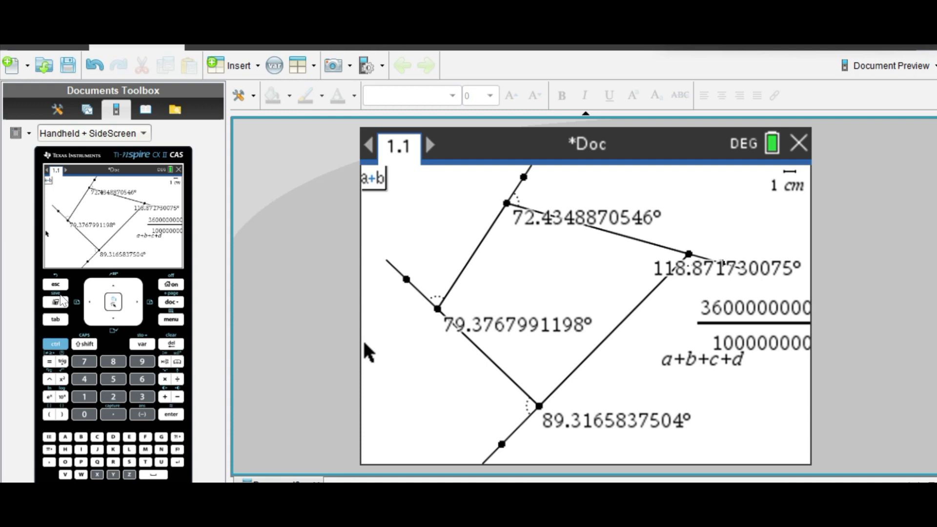
pyautogui.click(56, 284)
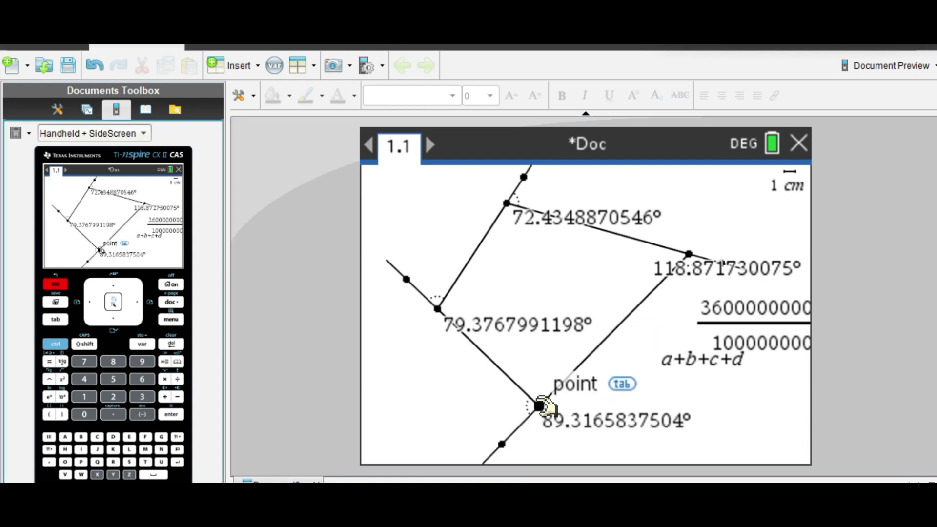
# Step: Reshape the quadrilateral by moving its bottom vertex up and left, its upper vertex down and left, and its right vertex inward
pyautogui.moveTo(540, 406); pyautogui.dragTo(476, 393)
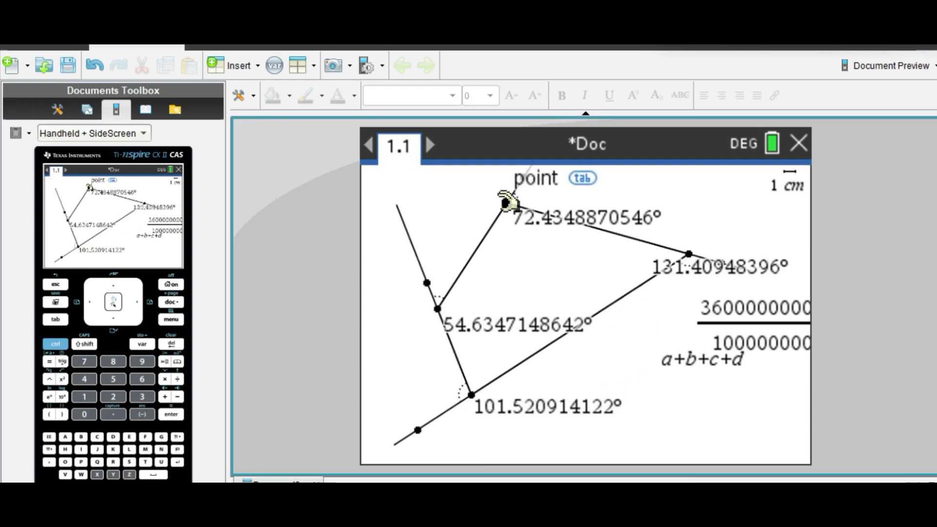
pyautogui.moveTo(507, 204); pyautogui.dragTo(468, 228)
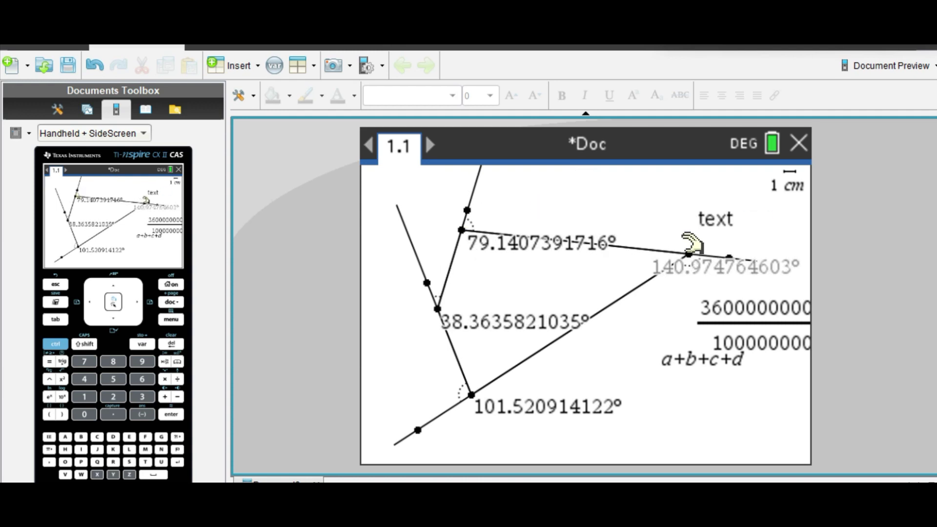
pyautogui.moveTo(689, 253); pyautogui.dragTo(588, 232)
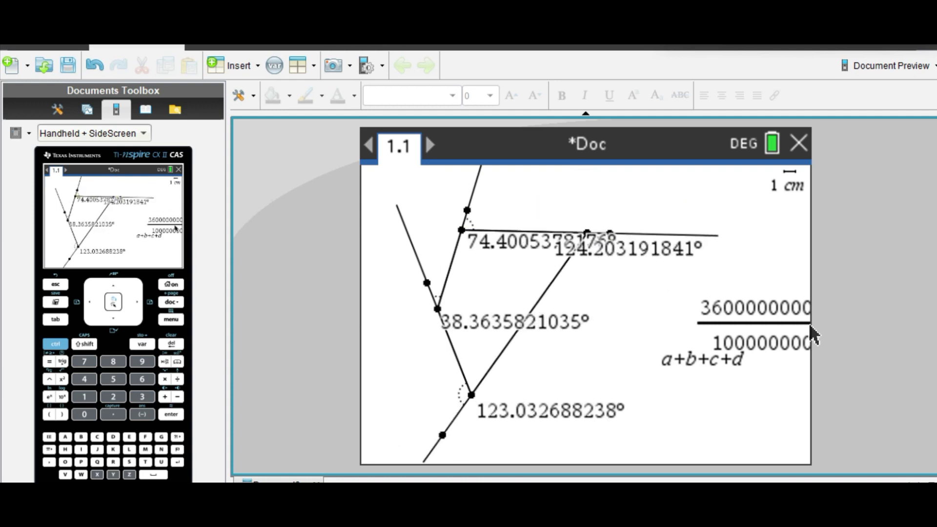
# Step: Place the calculated sum fully in view above a+b+c+d and reshape the quadrilateral by lowering its left vertex and pulling its right vertex up and outward
pyautogui.moveTo(721, 313); pyautogui.dragTo(671, 297)
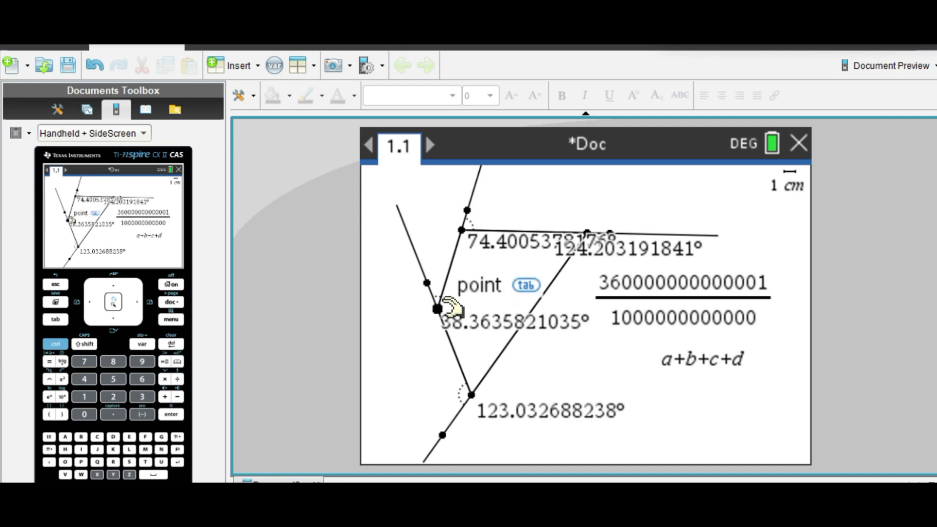
pyautogui.moveTo(438, 308); pyautogui.dragTo(420, 363)
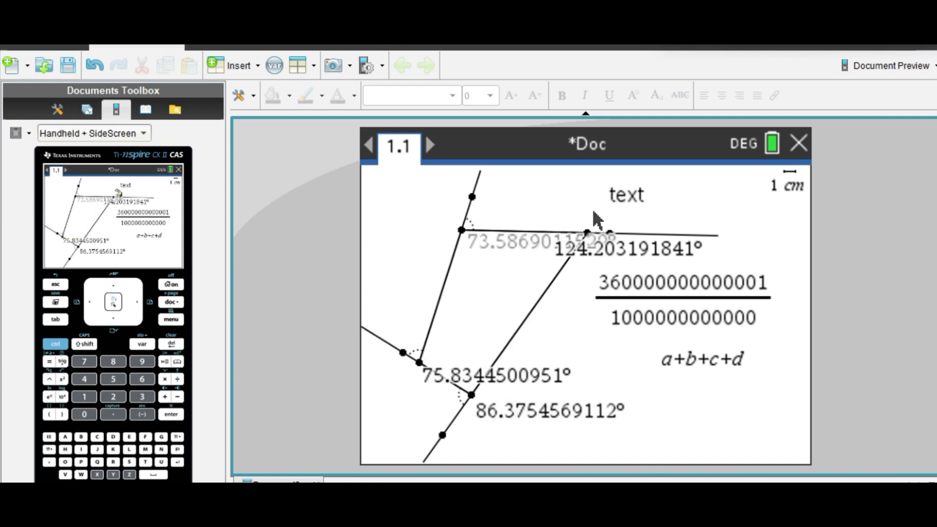
pyautogui.moveTo(588, 230); pyautogui.dragTo(676, 194)
pyautogui.moveTo(699, 312); pyautogui.dragTo(722, 309)
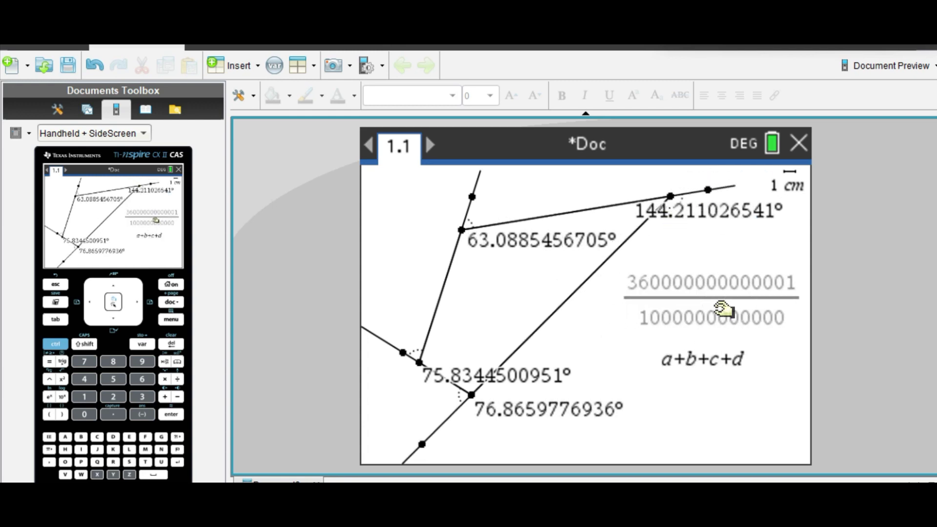
pyautogui.moveTo(695, 339); pyautogui.dragTo(705, 329)
pyautogui.rightClick(678, 293)
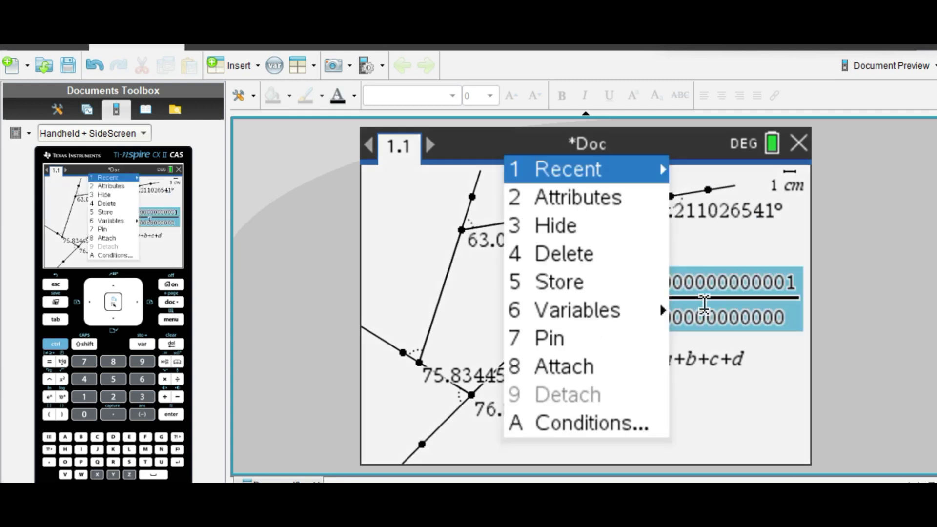
pyautogui.moveTo(603, 319)
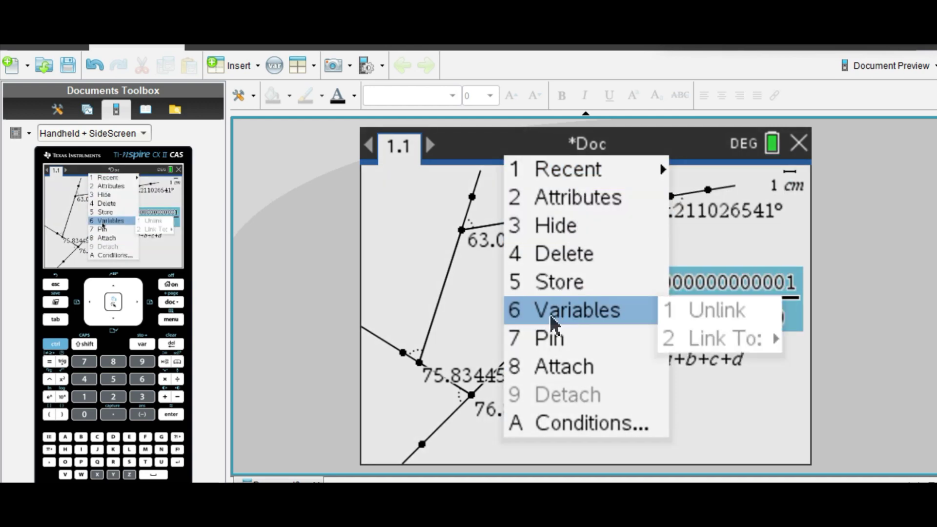
pyautogui.click(720, 428)
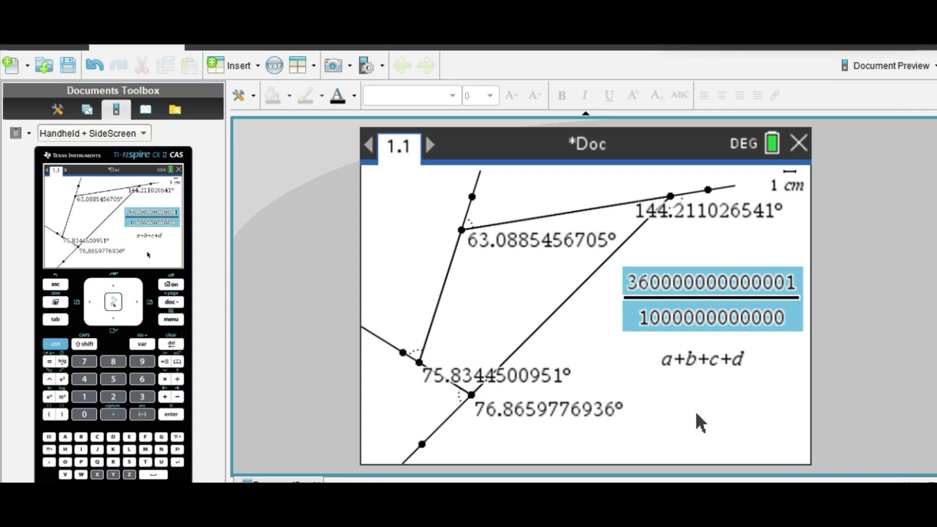
# Step: Draw a closed five-sided polygon with the Polygon tool in an empty area away from the triangle and quadrilateral
pyautogui.moveTo(701, 422); pyautogui.dragTo(669, 464)
pyautogui.moveTo(770, 257); pyautogui.dragTo(771, 463)
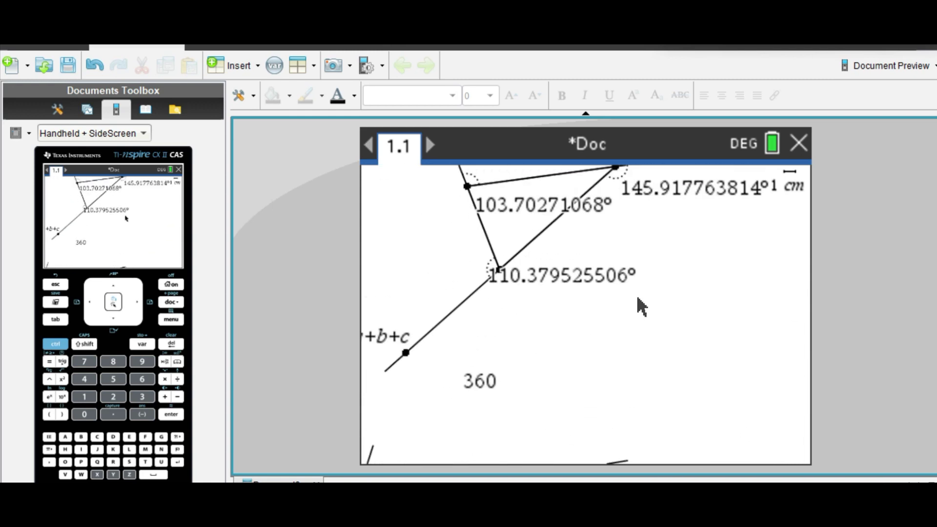
pyautogui.moveTo(738, 412); pyautogui.dragTo(838, 209)
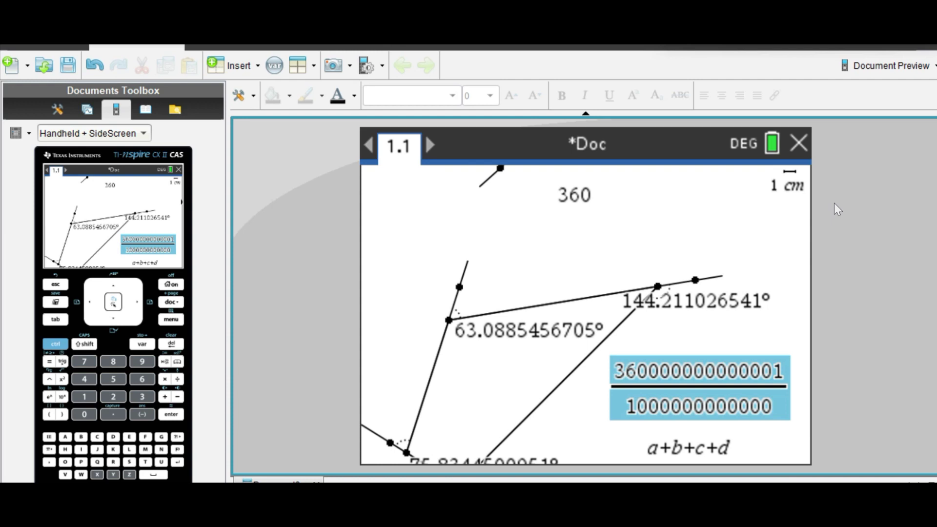
pyautogui.moveTo(718, 348); pyautogui.dragTo(811, 266)
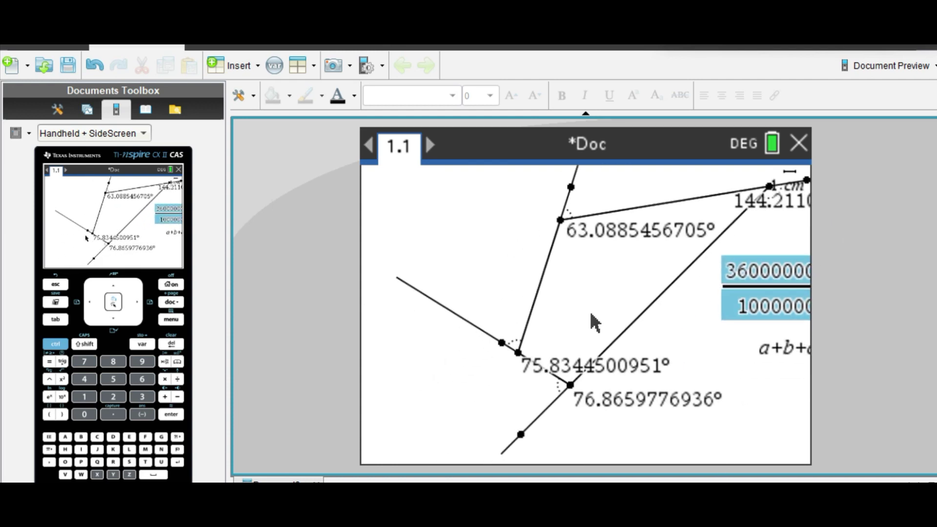
pyautogui.moveTo(592, 320); pyautogui.dragTo(718, 290)
pyautogui.moveTo(428, 403); pyautogui.dragTo(534, 358)
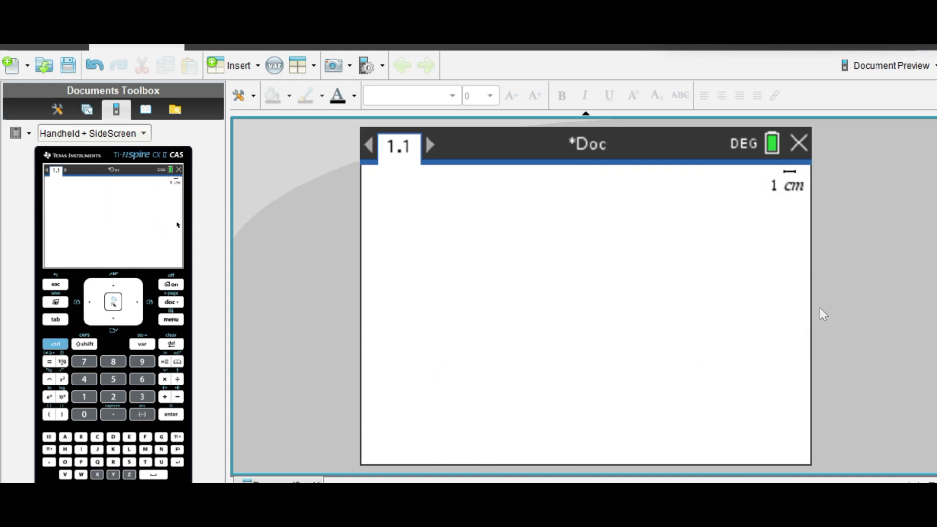
pyautogui.click(183, 319)
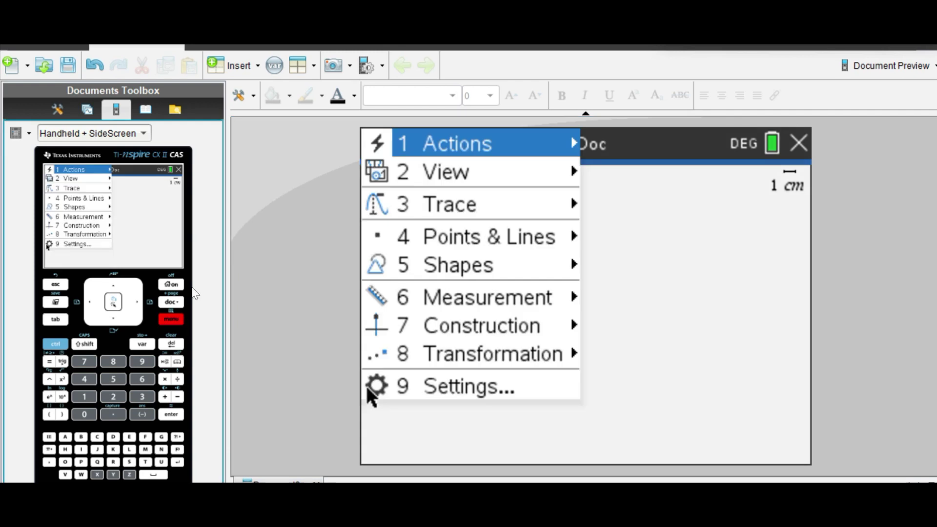
pyautogui.click(456, 277)
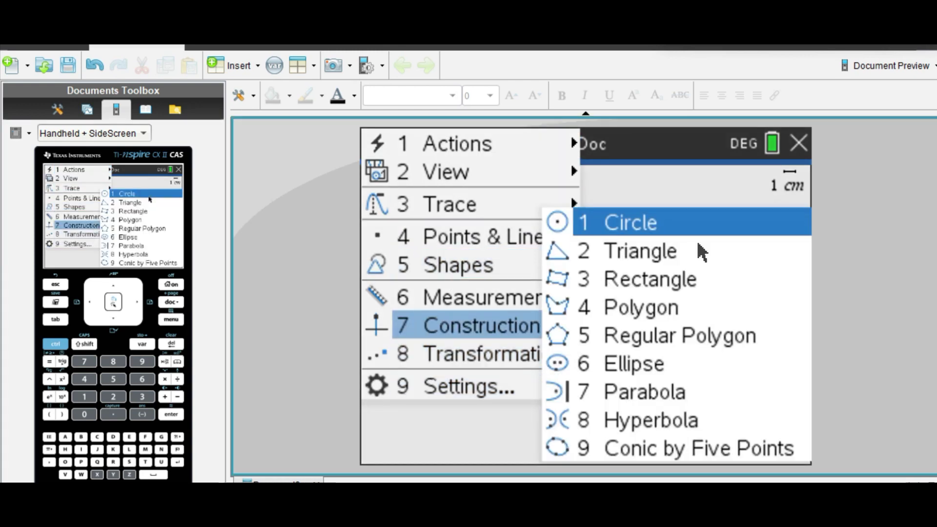
pyautogui.click(637, 310)
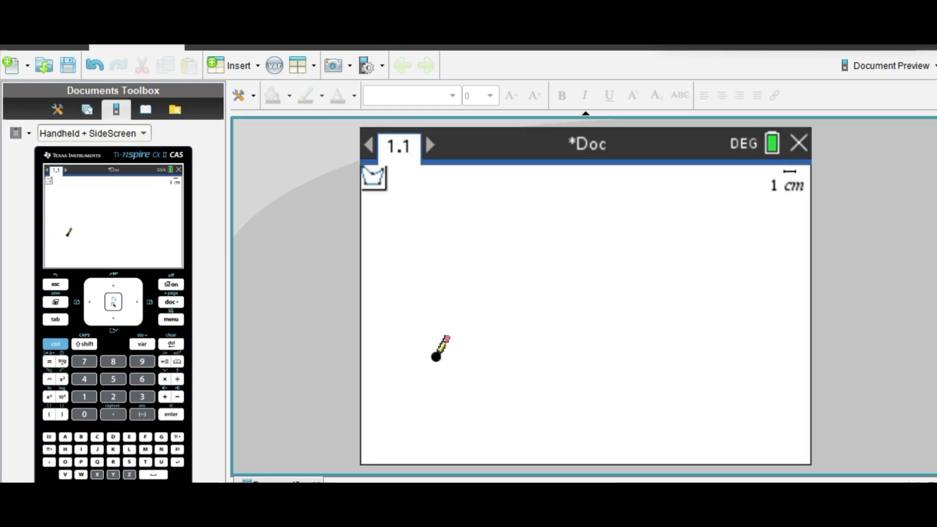
pyautogui.click(436, 202)
pyautogui.click(600, 207)
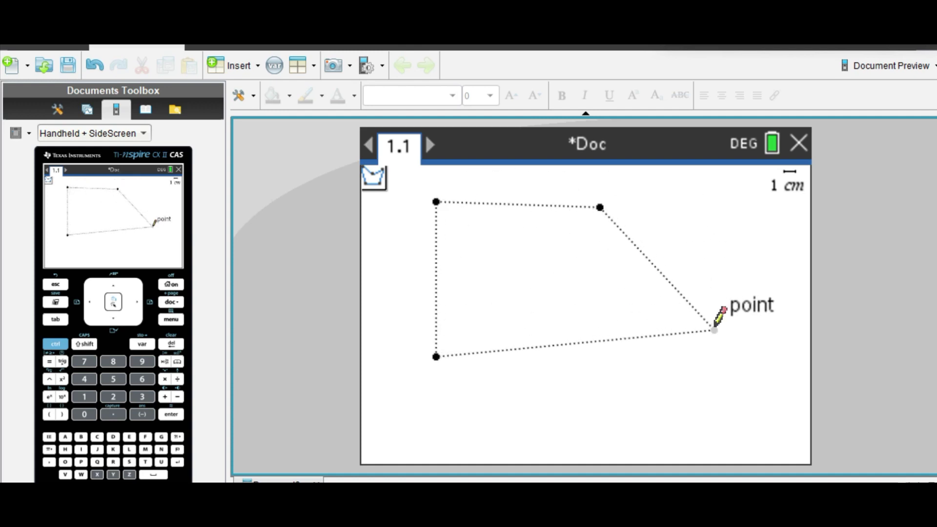
pyautogui.click(715, 338)
pyautogui.click(553, 443)
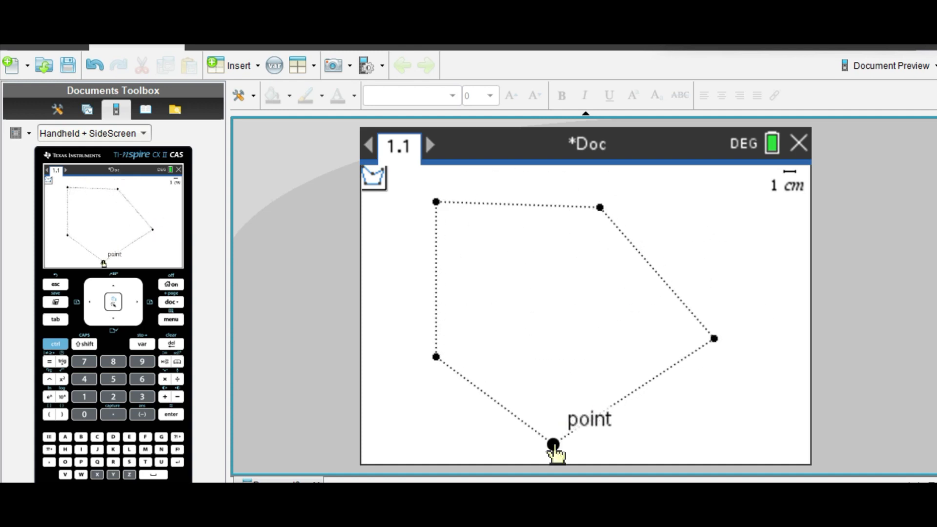
pyautogui.click(436, 356)
# Step: Draw rays clockwise along all five pentagon sides, each starting at one vertex and passing through the next, and leave the Ray tool
pyautogui.click(171, 319)
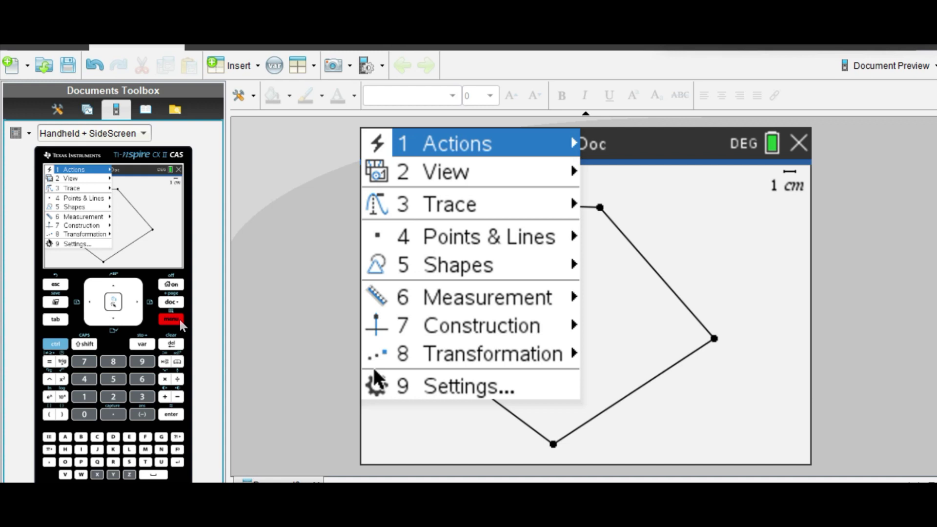
pyautogui.moveTo(449, 239)
pyautogui.click(642, 361)
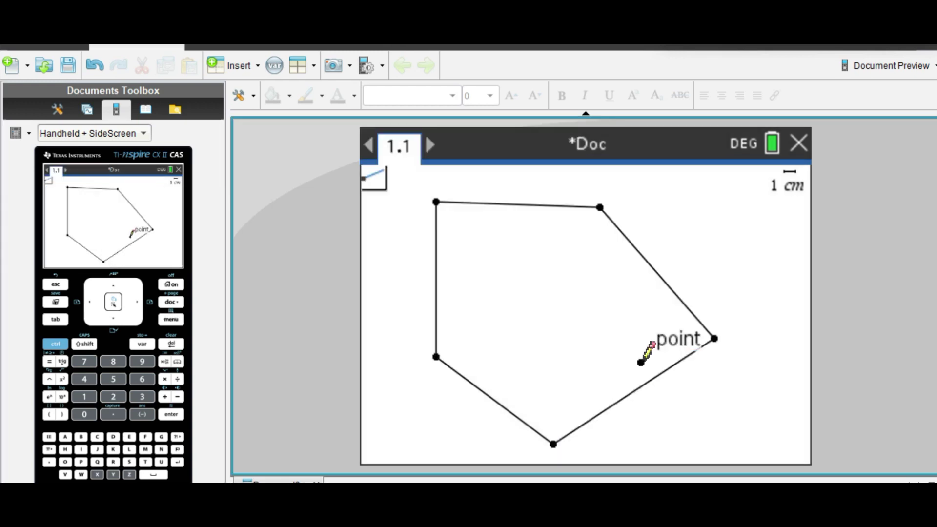
pyautogui.click(436, 356)
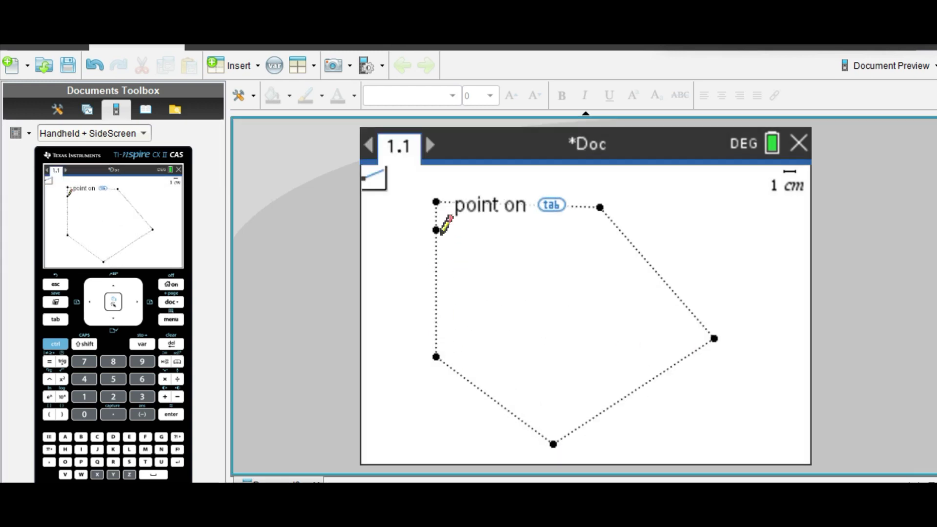
pyautogui.click(436, 202)
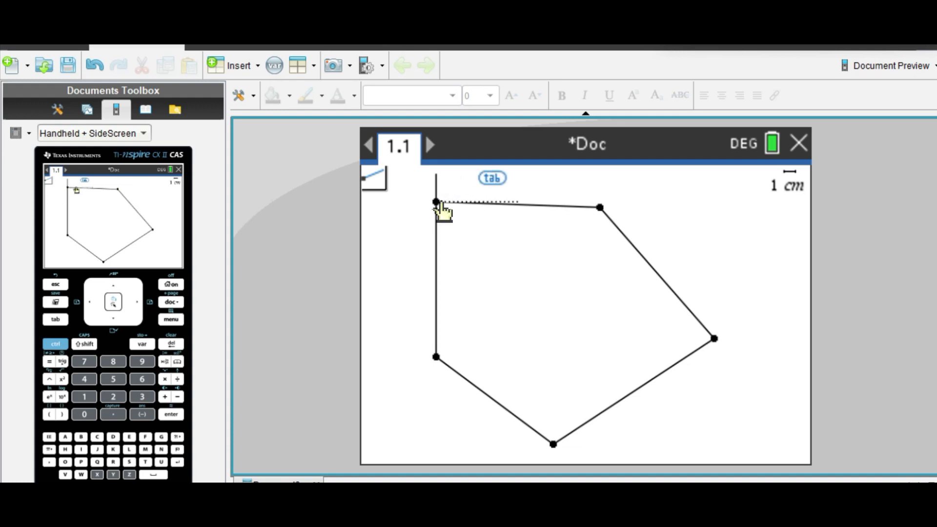
pyautogui.click(600, 207)
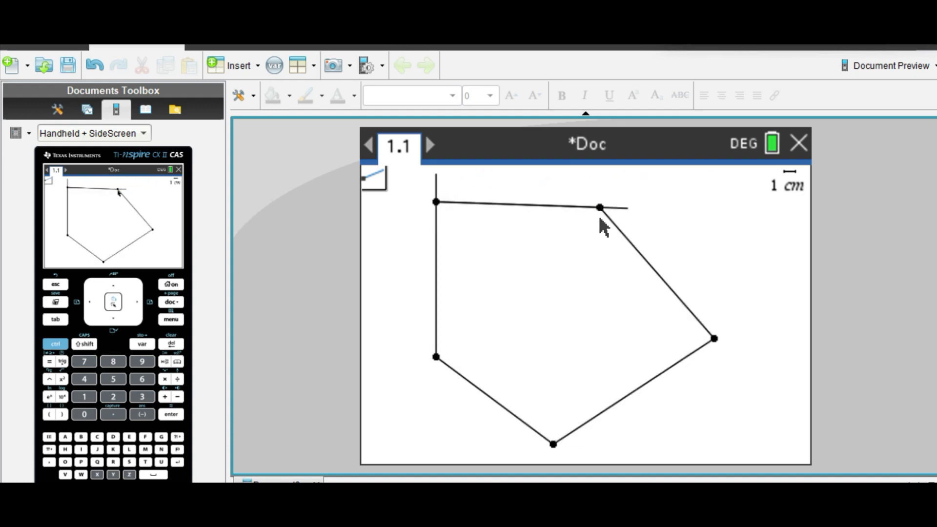
pyautogui.click(600, 209)
pyautogui.click(714, 338)
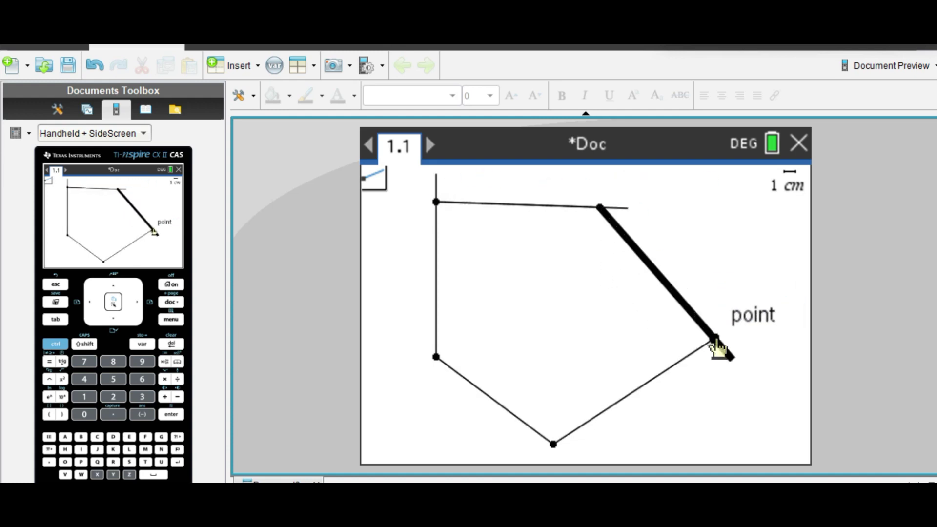
pyautogui.click(714, 339)
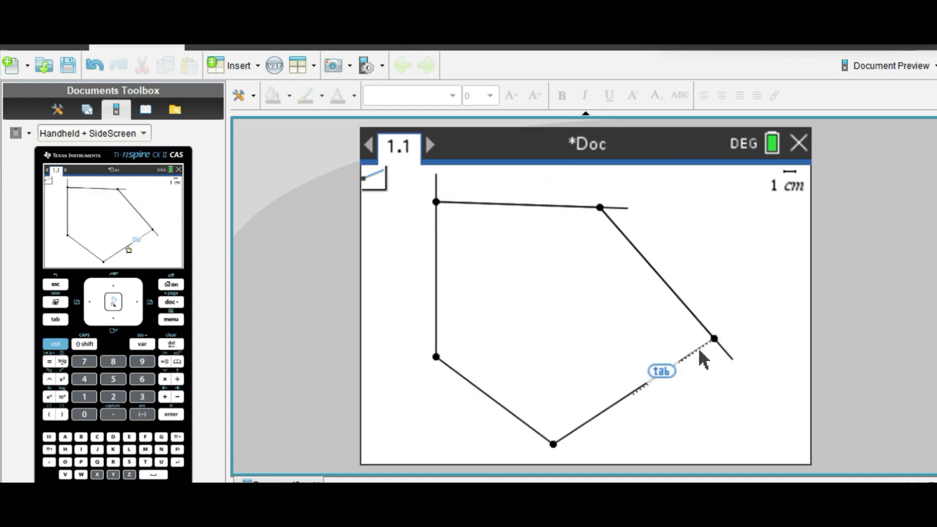
pyautogui.click(553, 444)
pyautogui.click(553, 445)
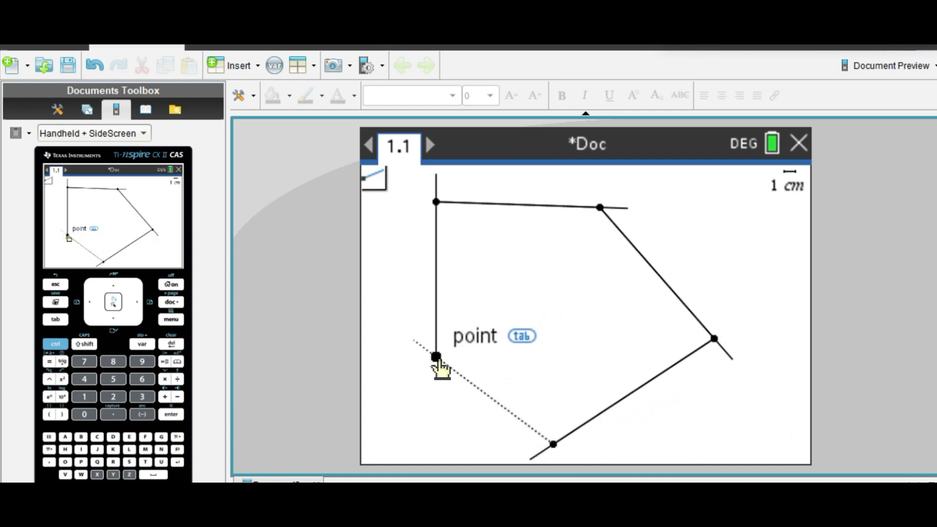
pyautogui.click(436, 357)
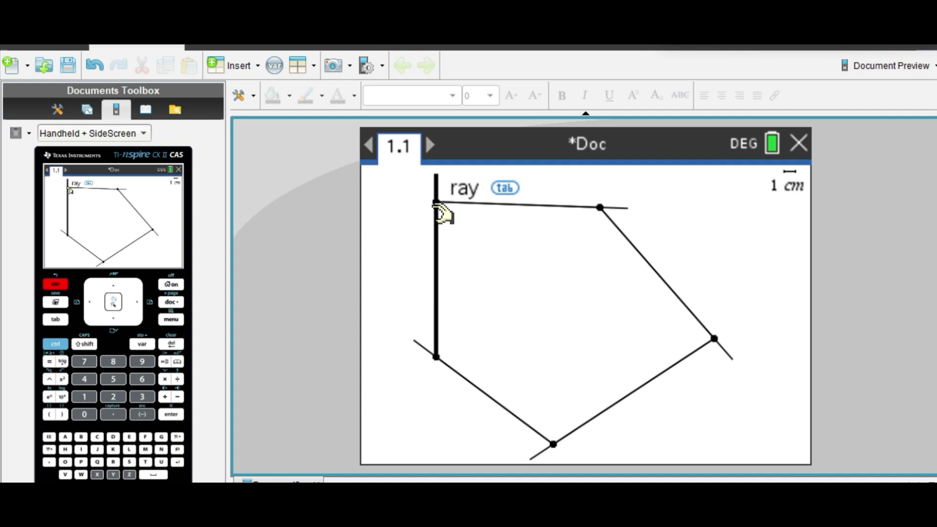
pyautogui.press('Escape')
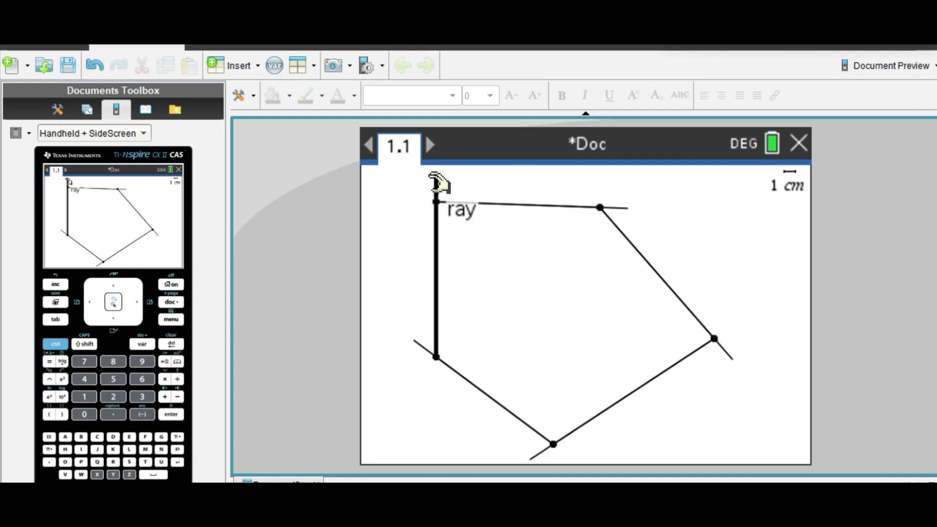
# Step: Reshape the pentagon by lowering its two left vertices and raising its bottom vertex, and lengthen the rays beyond the vertices
pyautogui.moveTo(438, 183); pyautogui.dragTo(440, 259)
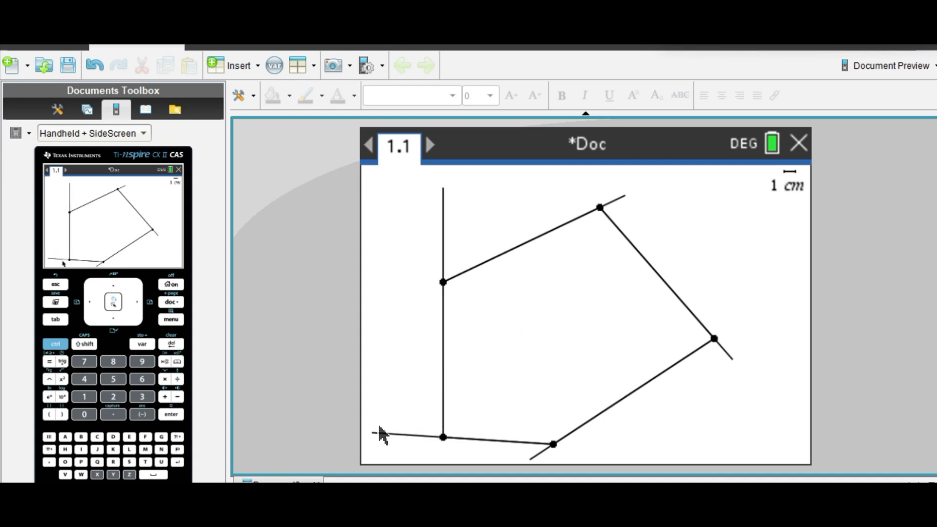
pyautogui.moveTo(443, 438); pyautogui.dragTo(434, 397)
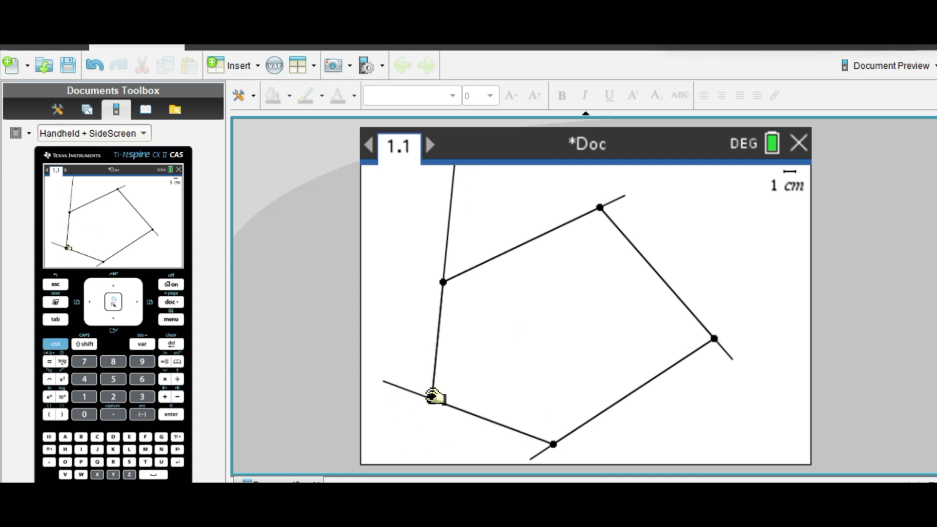
pyautogui.moveTo(553, 445); pyautogui.dragTo(559, 411)
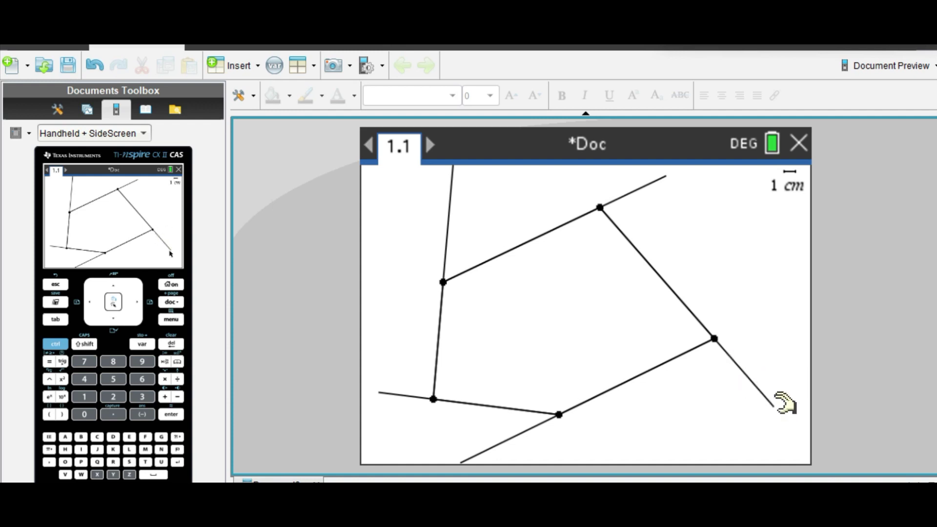
# Step: Measure the exterior angle at the pentagon's right vertex between a new point on its extended ray and the bottom vertex
pyautogui.hotkey('ctrl', 'm')
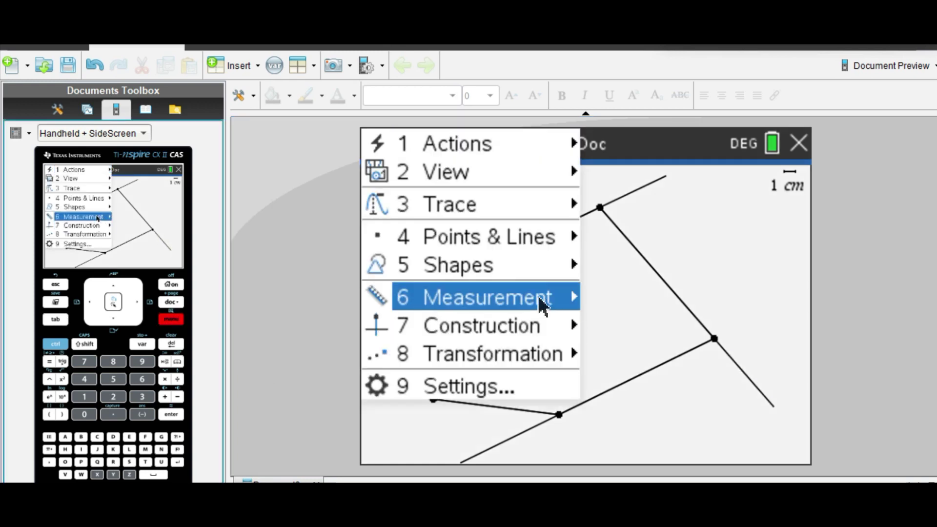
pyautogui.moveTo(532, 298)
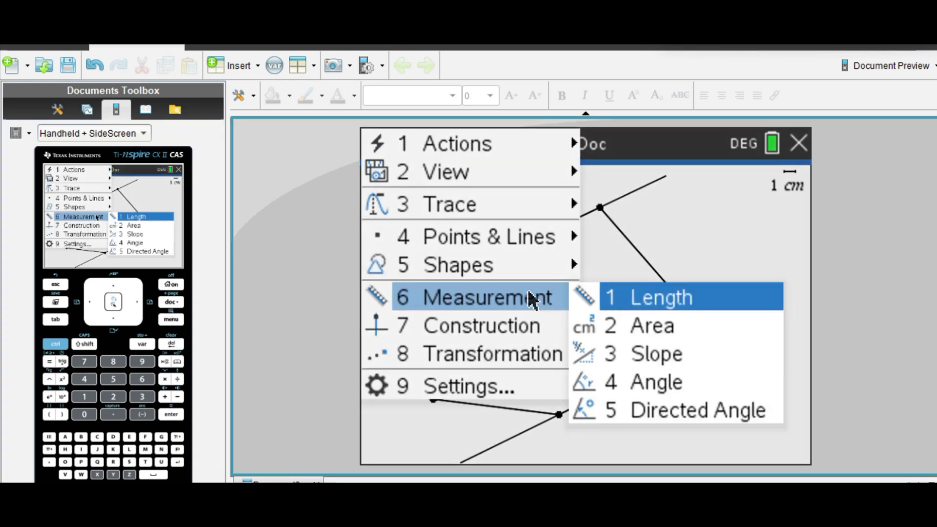
pyautogui.click(639, 383)
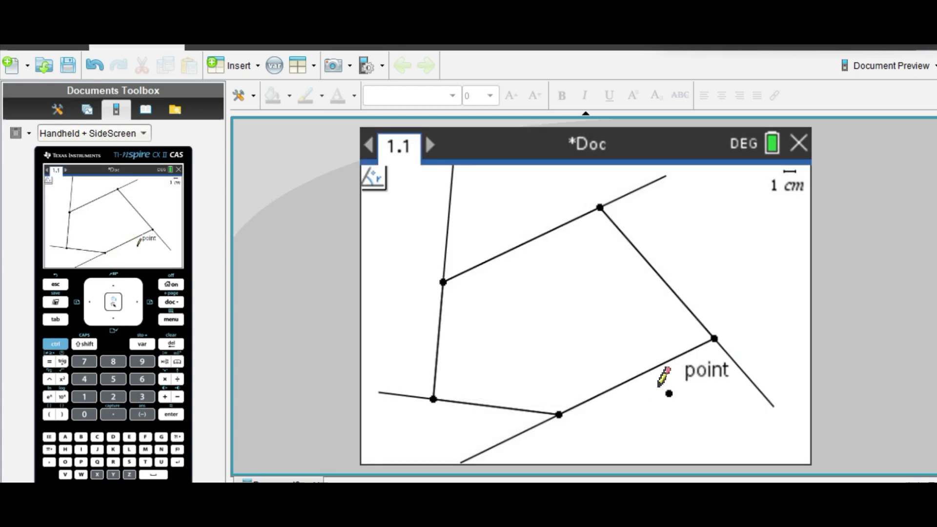
pyautogui.click(762, 392)
pyautogui.click(715, 338)
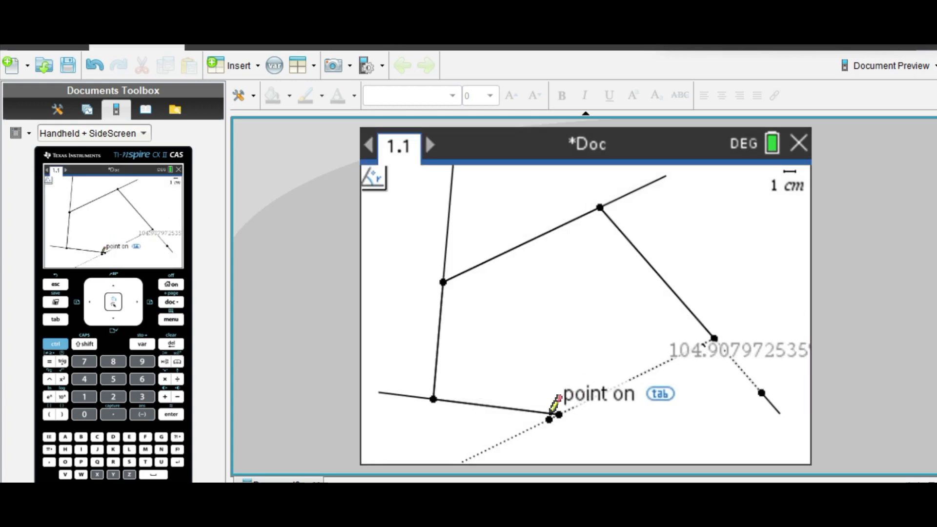
# Step: Measure the exterior angle at the pentagon's bottom vertex between a new point on its extended ray and the lower-left vertex
pyautogui.click(495, 446)
pyautogui.click(560, 415)
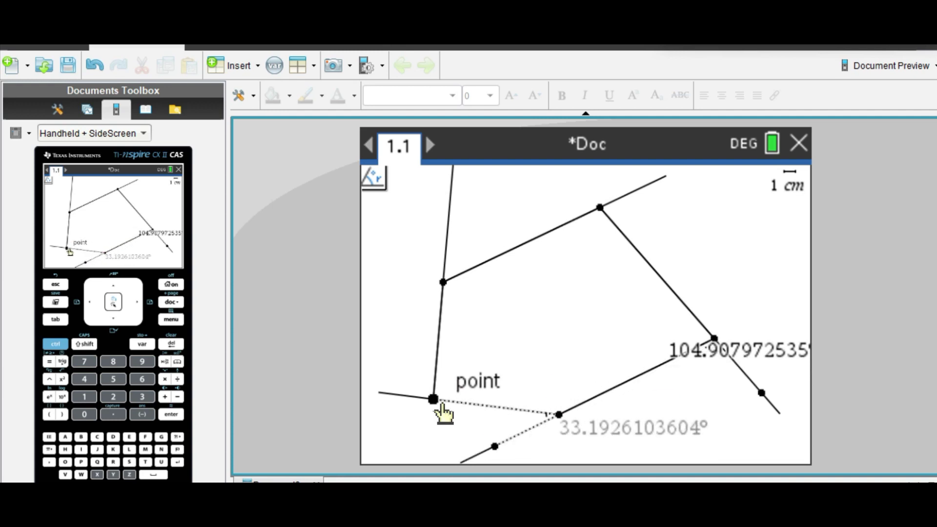
pyautogui.click(433, 398)
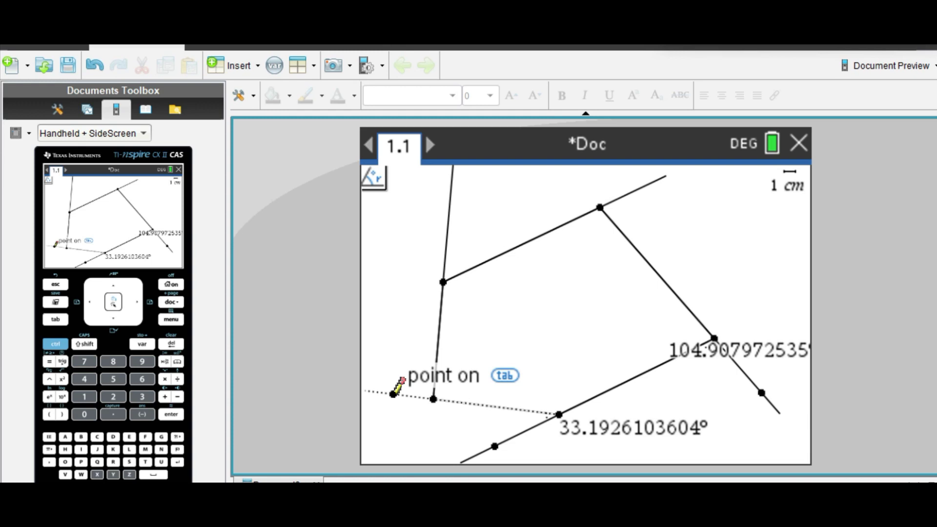
# Step: Measure the exterior angle at the pentagon's lower-left vertex between a new point on its extended ray and the upper-left vertex
pyautogui.click(394, 394)
pyautogui.click(433, 399)
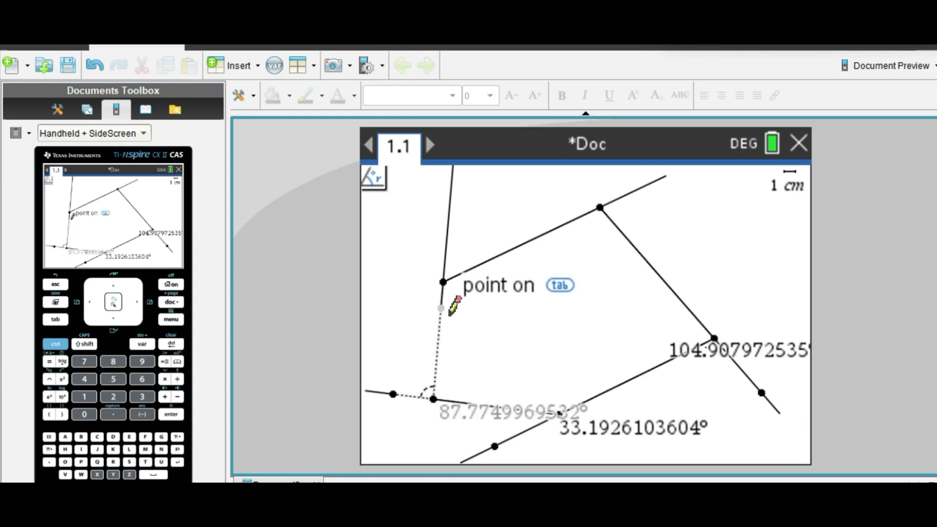
pyautogui.click(443, 282)
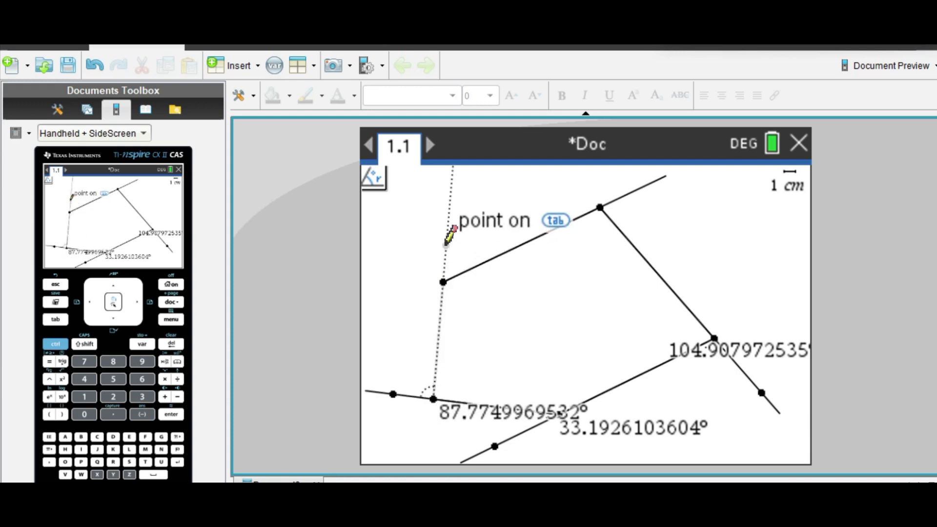
# Step: Measure the exterior angle at the pentagon's upper-left vertex between a new point on its extended ray and the top vertex
pyautogui.click(447, 229)
pyautogui.click(443, 283)
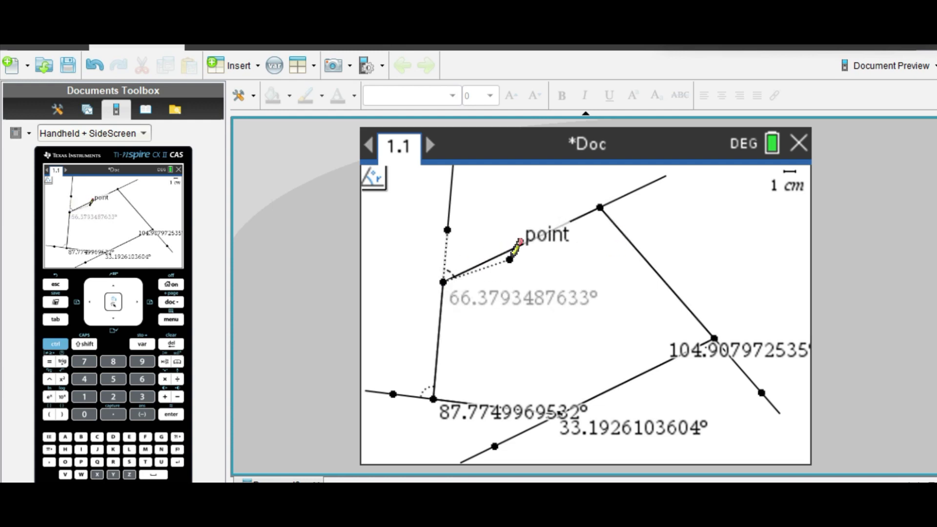
pyautogui.click(600, 208)
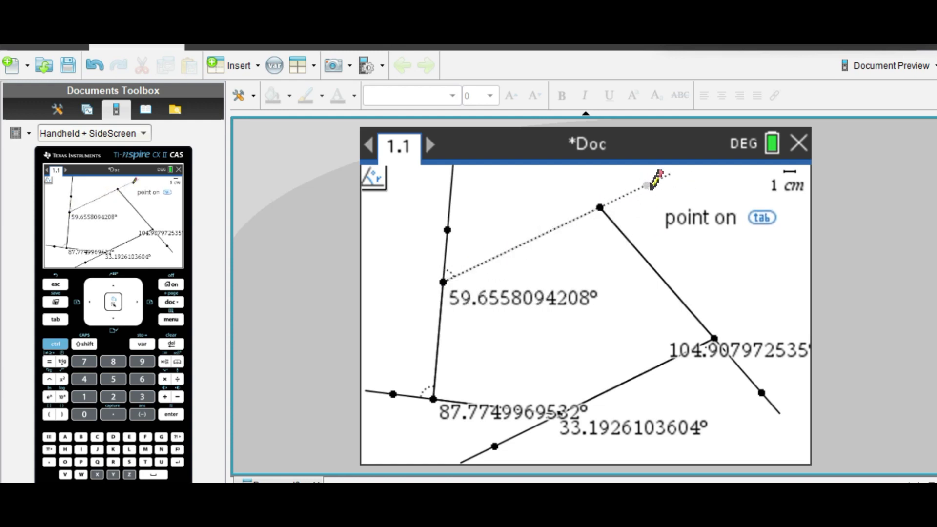
# Step: Measure the exterior angle at the pentagon's top vertex between new points on its extended ray and on the adjacent right side
pyautogui.click(600, 208)
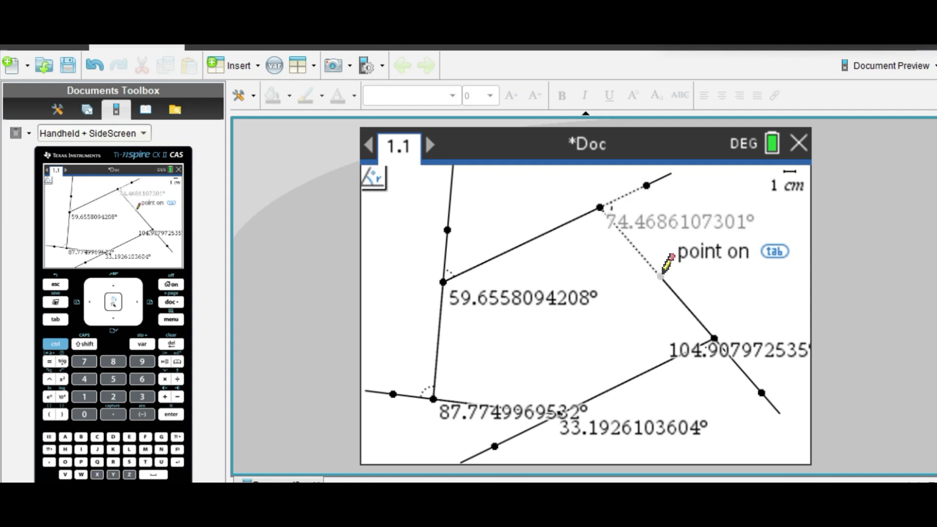
pyautogui.click(661, 276)
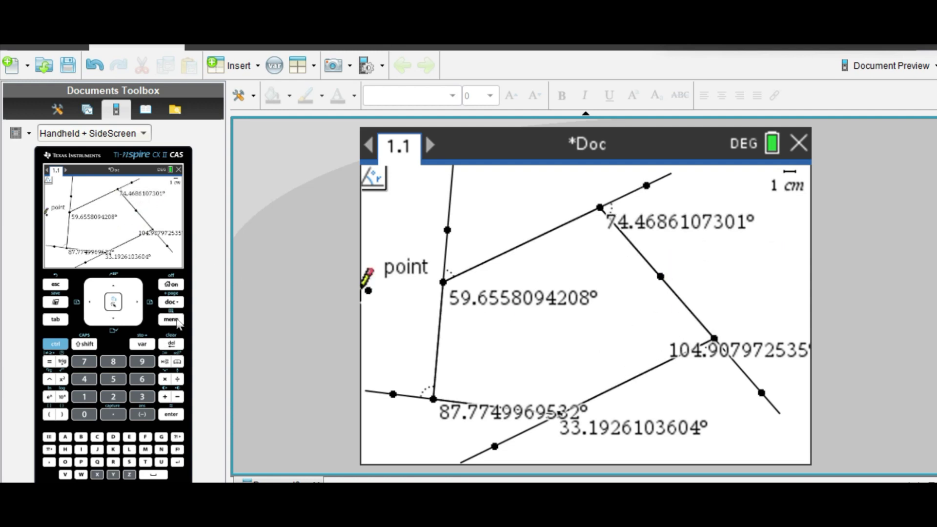
# Step: Add the text expression a+b+c+d+e inside the pentagon
pyautogui.hotkey('ctrl', 'm')
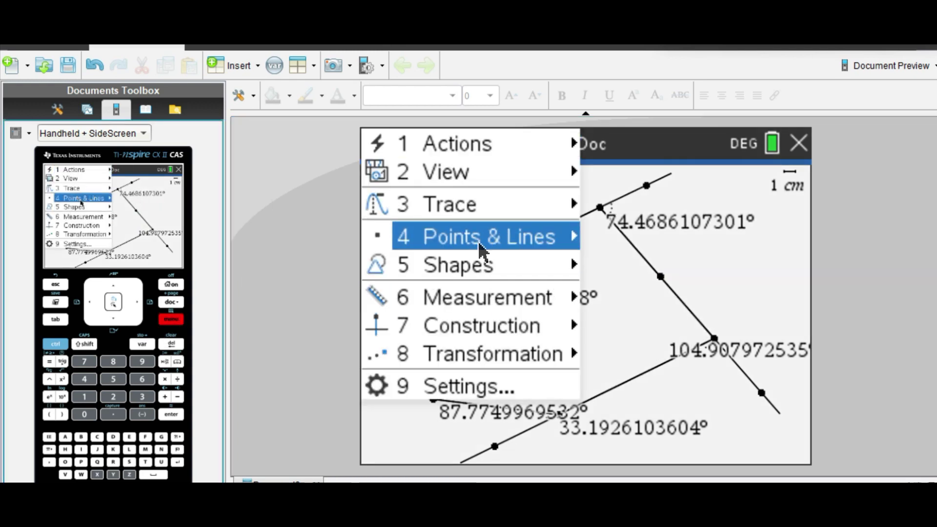
pyautogui.click(501, 143)
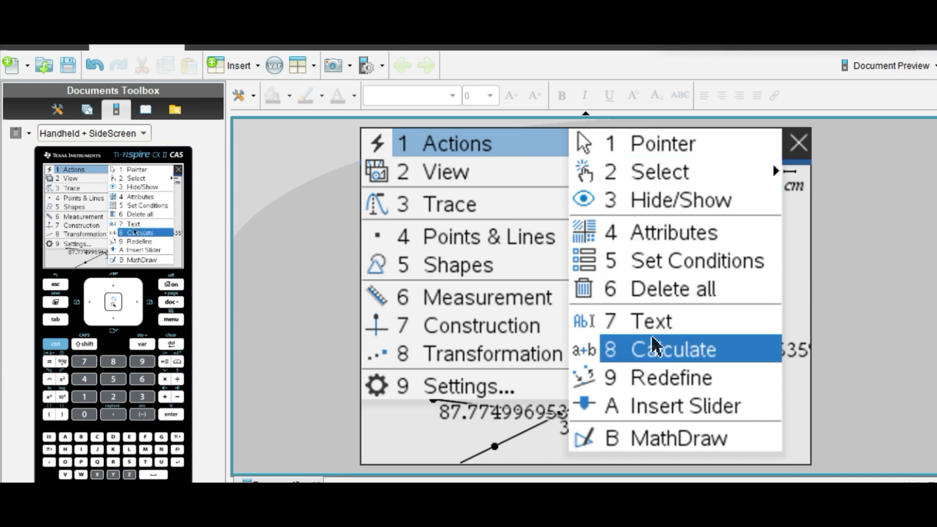
pyautogui.click(654, 321)
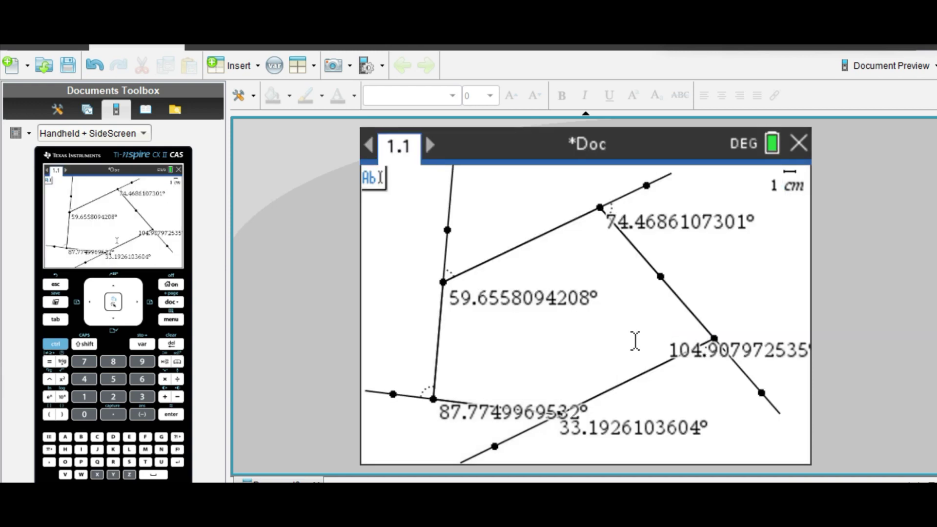
pyautogui.click(503, 342)
pyautogui.write('a+b')
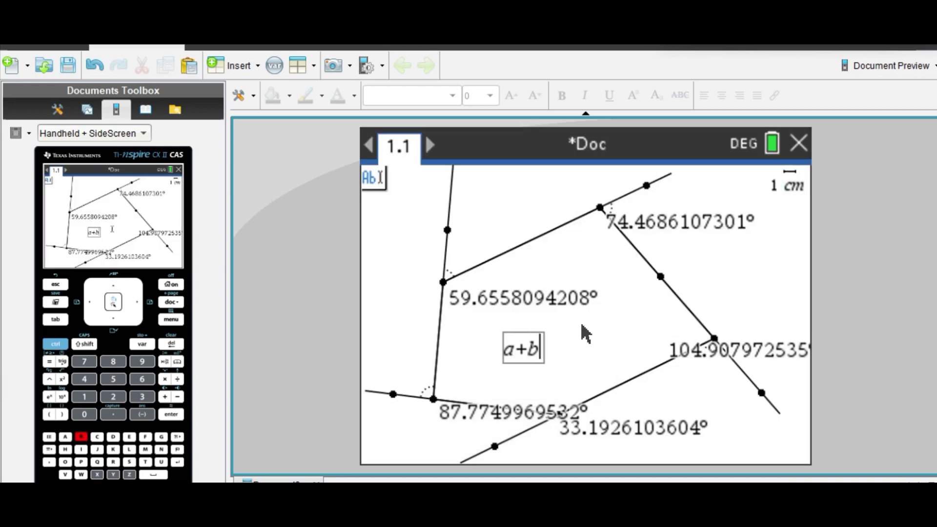
pyautogui.write('+c+d+e')
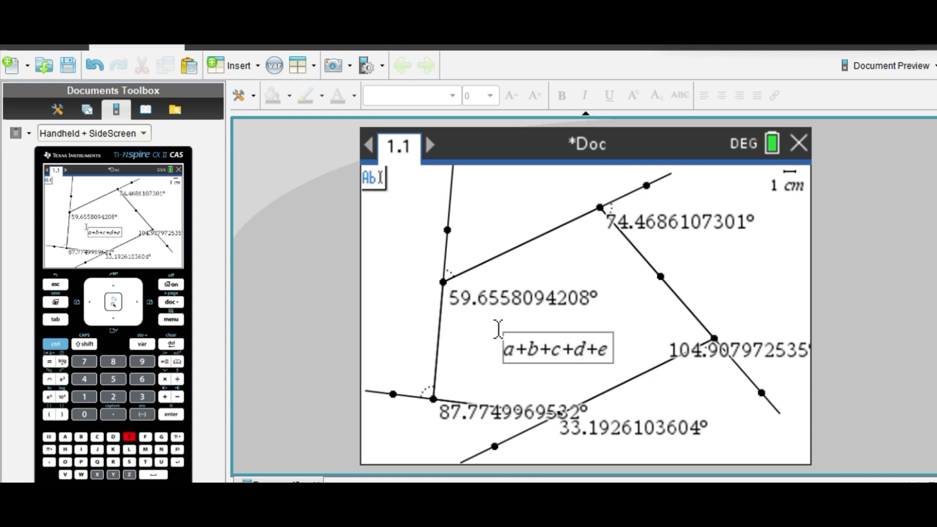
pyautogui.press('Return')
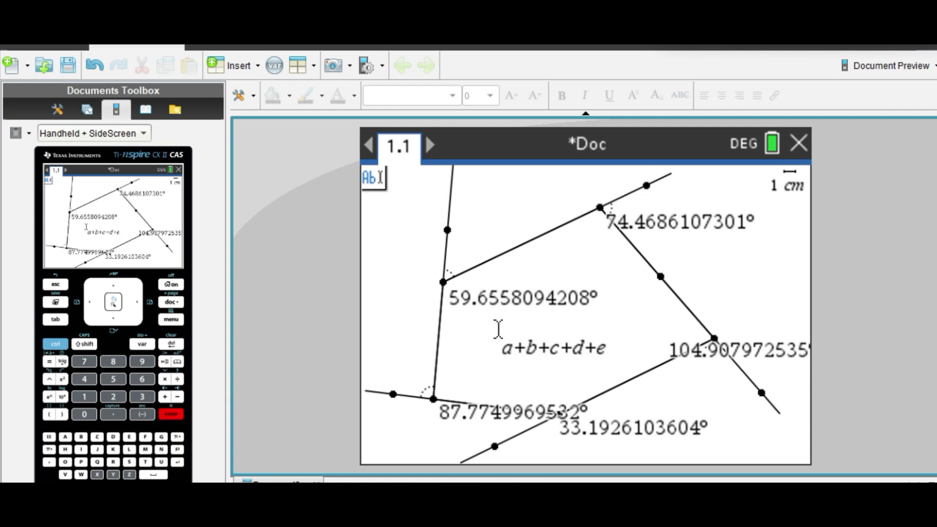
# Step: Calculate a+b+c+d+e with the five measured exterior angles as its variables, and place the result below the top vertex's angle
pyautogui.click(177, 321)
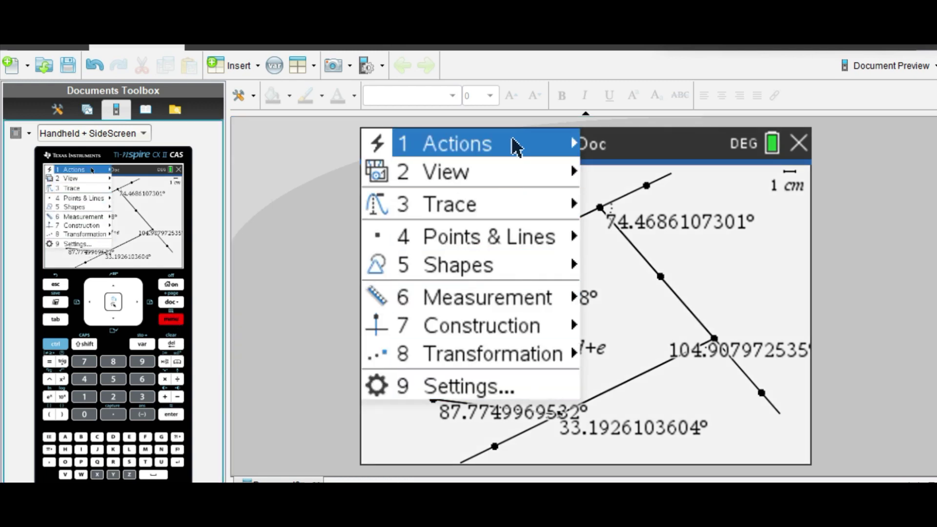
pyautogui.moveTo(576, 142)
pyautogui.click(697, 355)
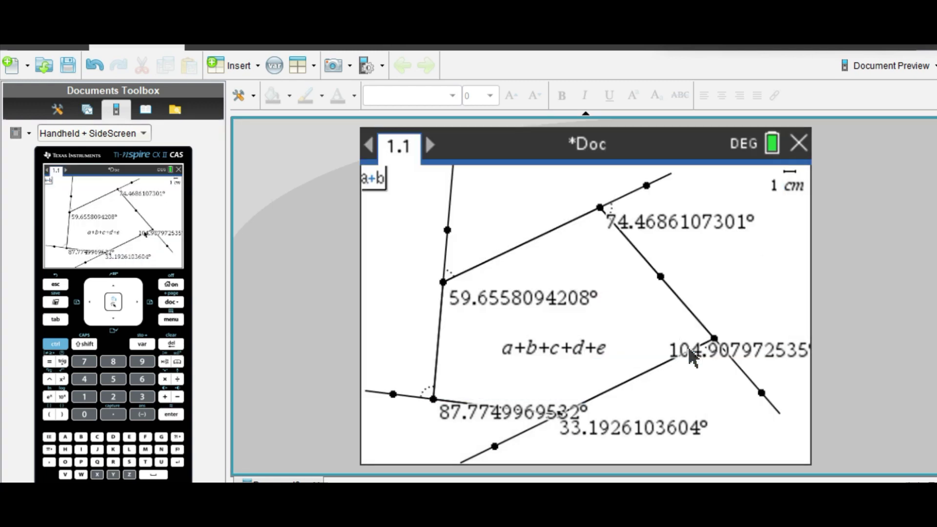
pyautogui.click(569, 349)
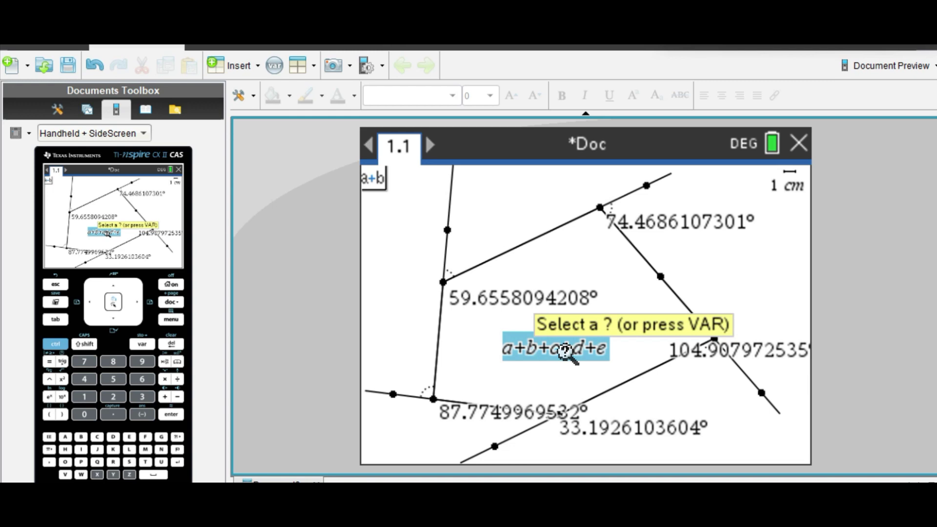
pyautogui.click(496, 308)
pyautogui.click(686, 229)
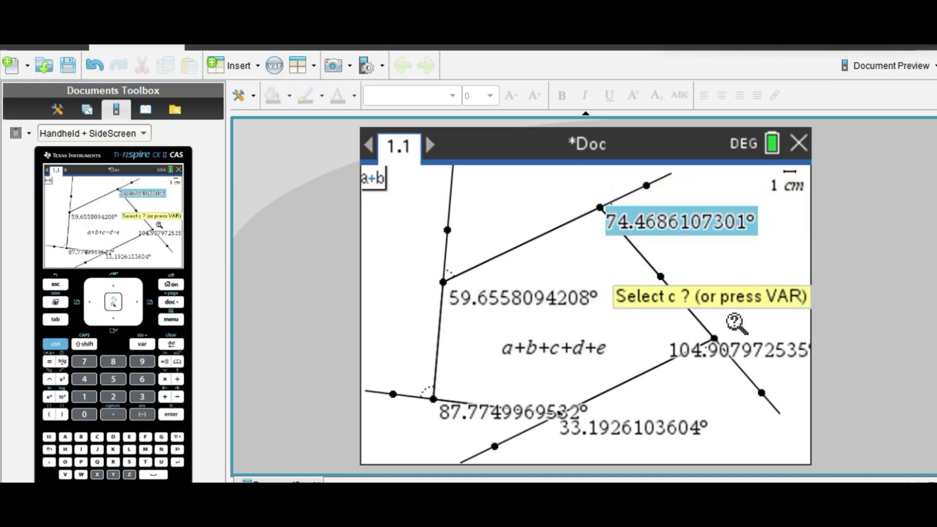
pyautogui.click(735, 364)
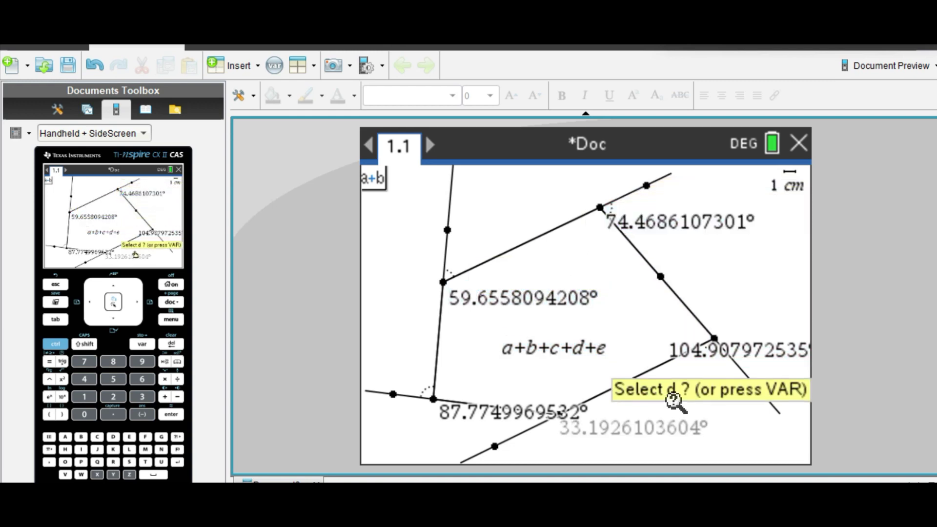
pyautogui.click(652, 432)
pyautogui.click(547, 410)
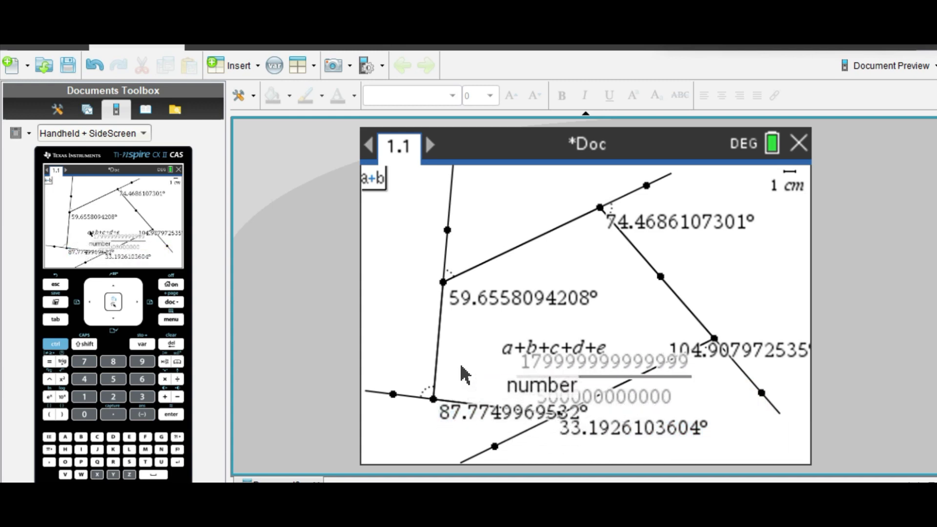
pyautogui.click(583, 241)
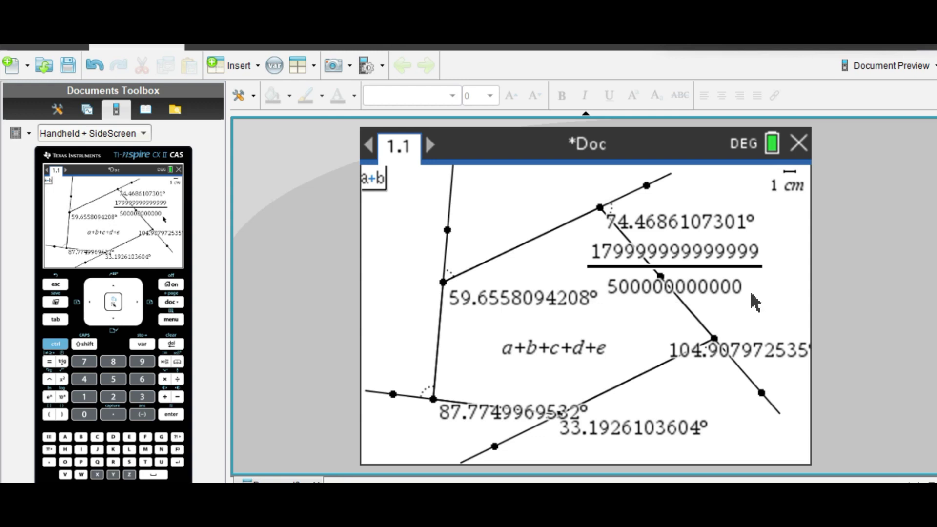
pyautogui.rightClick(708, 253)
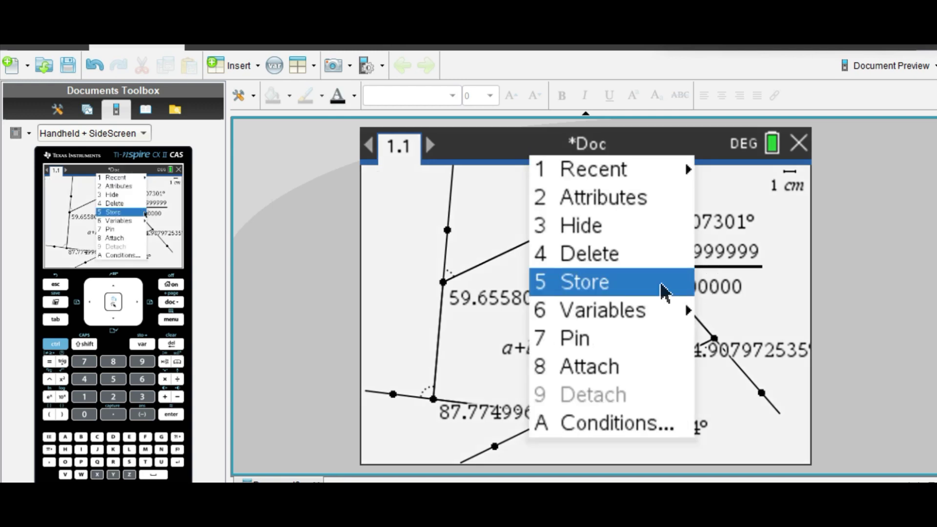
pyautogui.moveTo(606, 310)
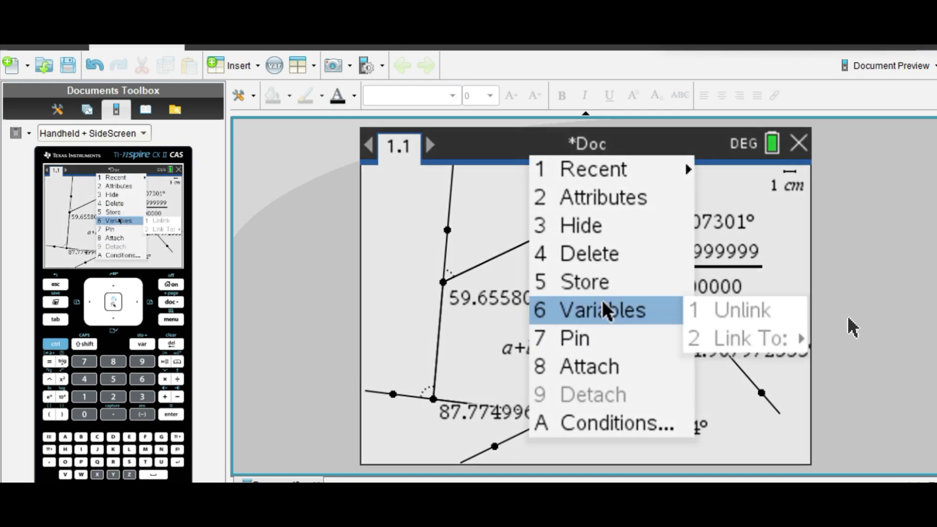
pyautogui.click(771, 249)
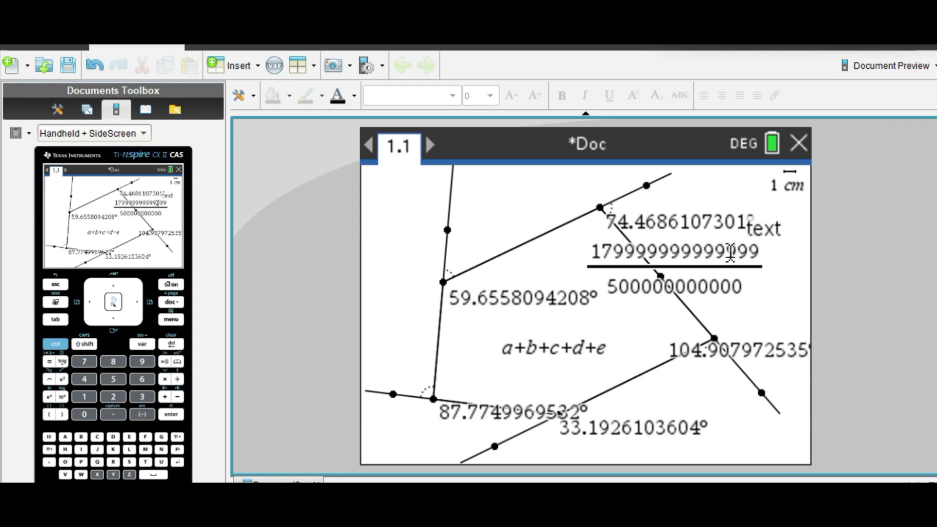
# Step: Try to paste the calculated angle-sum fraction into the Scratchpad calculator and evaluate it
pyautogui.rightClick(729, 261)
pyautogui.click(754, 266)
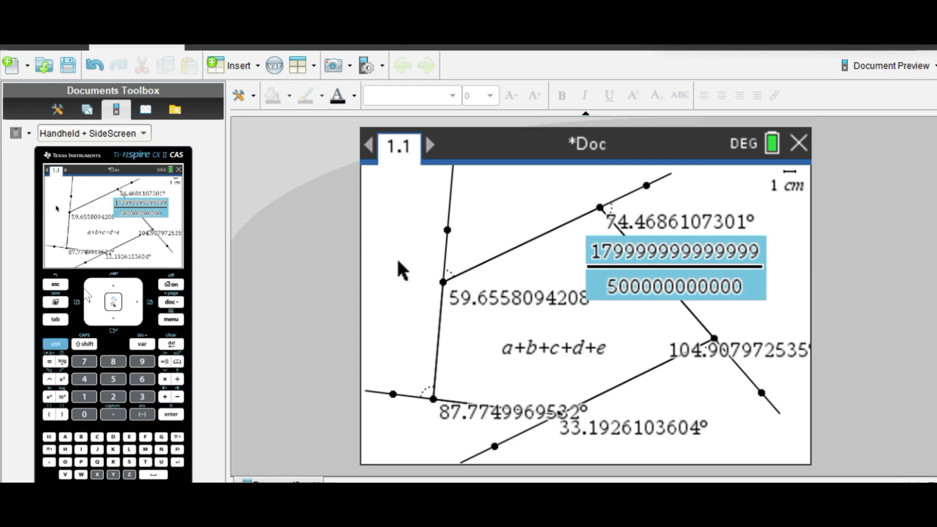
pyautogui.click(56, 301)
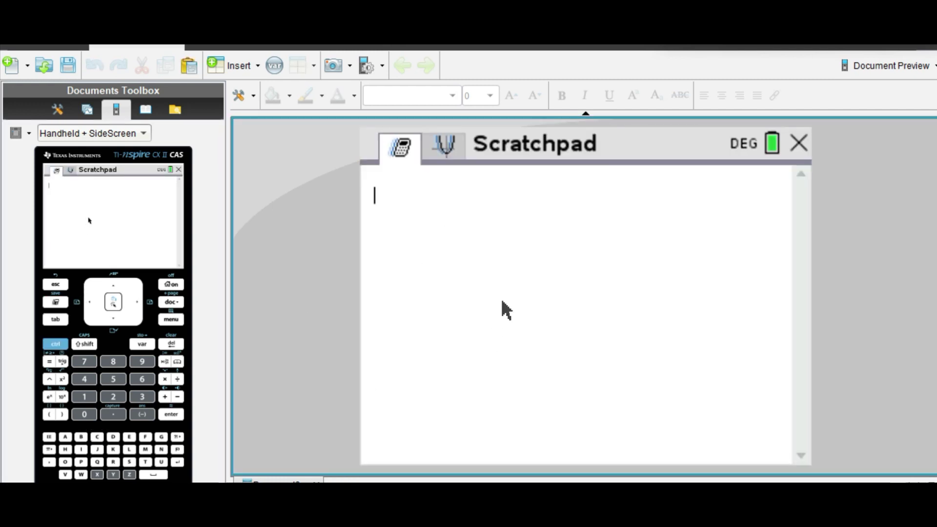
pyautogui.hotkey('ctrl', 'v')
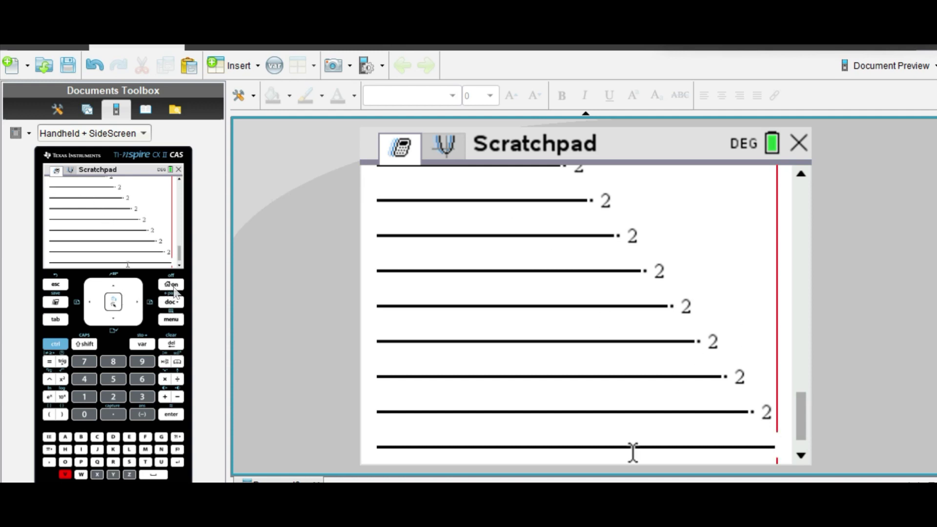
pyautogui.click(171, 320)
pyautogui.moveTo(521, 144)
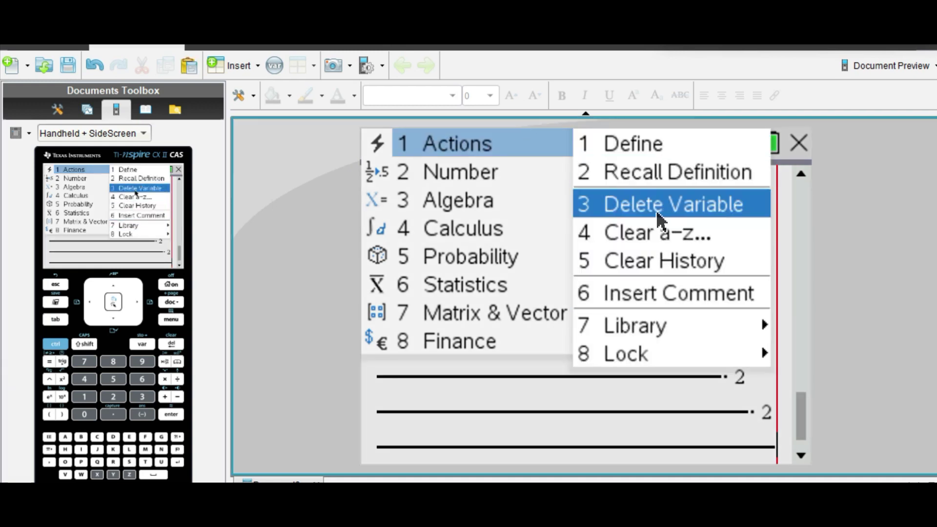
pyautogui.press('Escape')
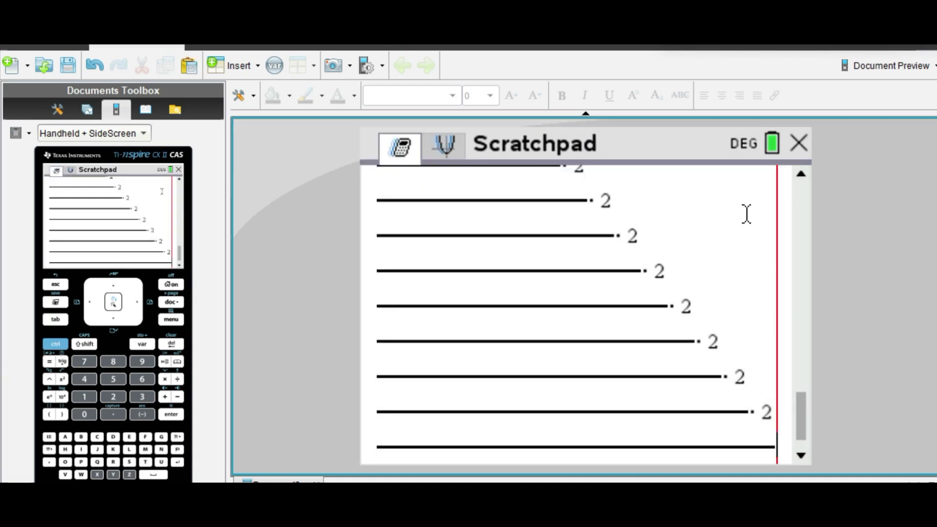
pyautogui.press('Return')
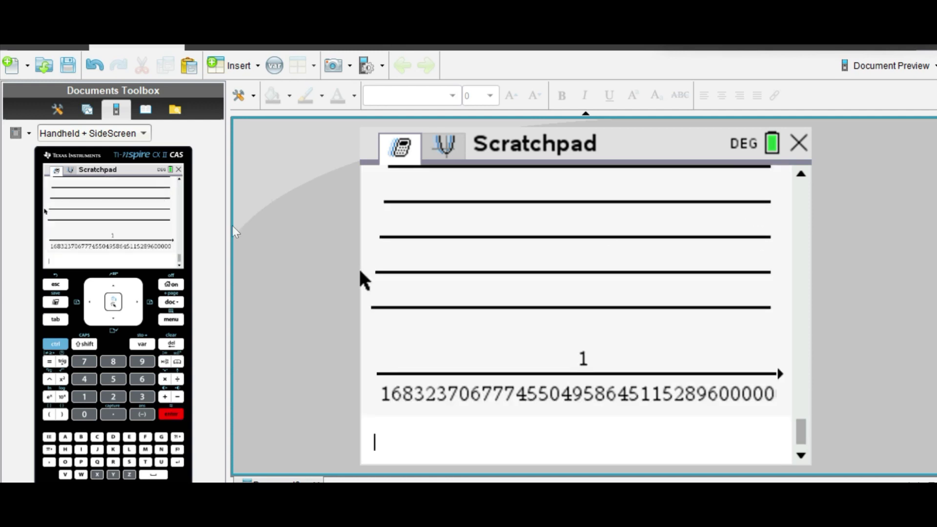
# Step: Clear the Scratchpad calculator's history and return to the geometry page
pyautogui.hotkey('ctrl', 'm')
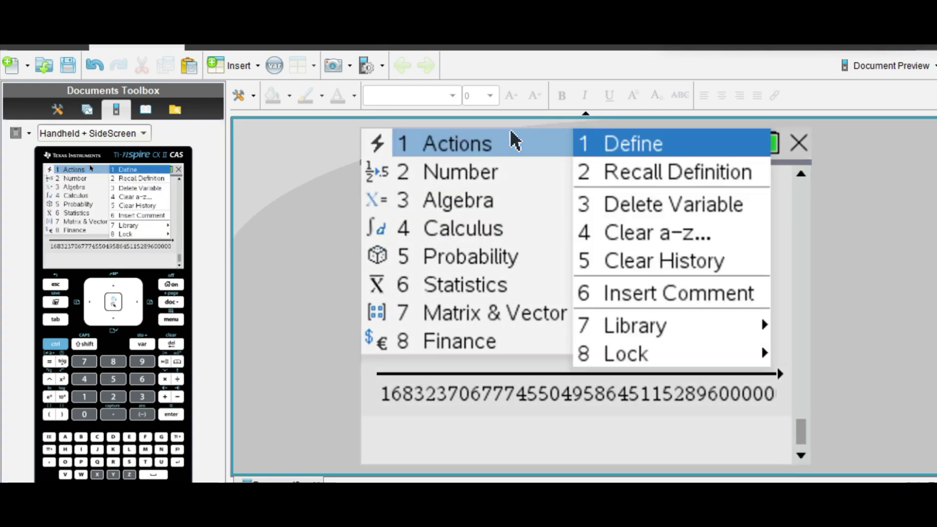
pyautogui.click(708, 267)
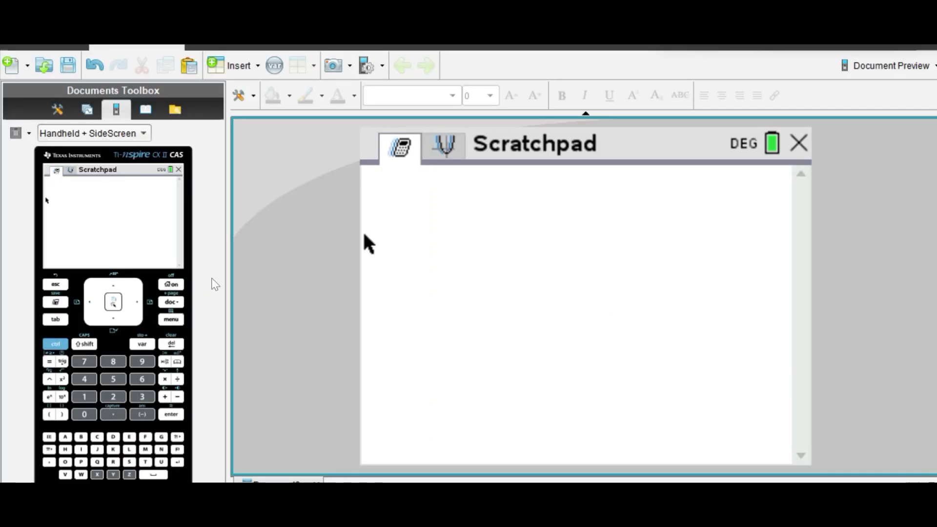
pyautogui.press('Escape')
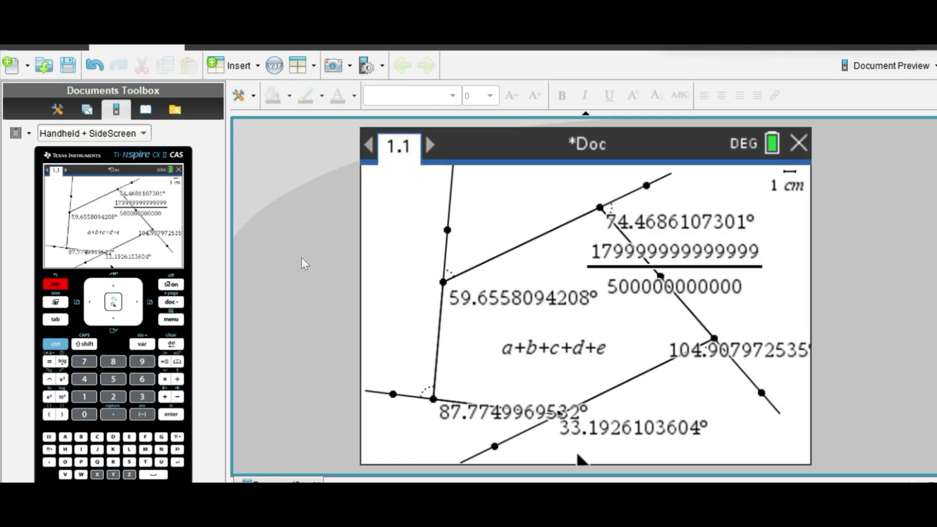
# Step: Move the calculated angle-sum fraction to just above the upper-left vertex's angle measurement
pyautogui.moveTo(696, 264); pyautogui.dragTo(566, 247)
pyautogui.rightClick(782, 257)
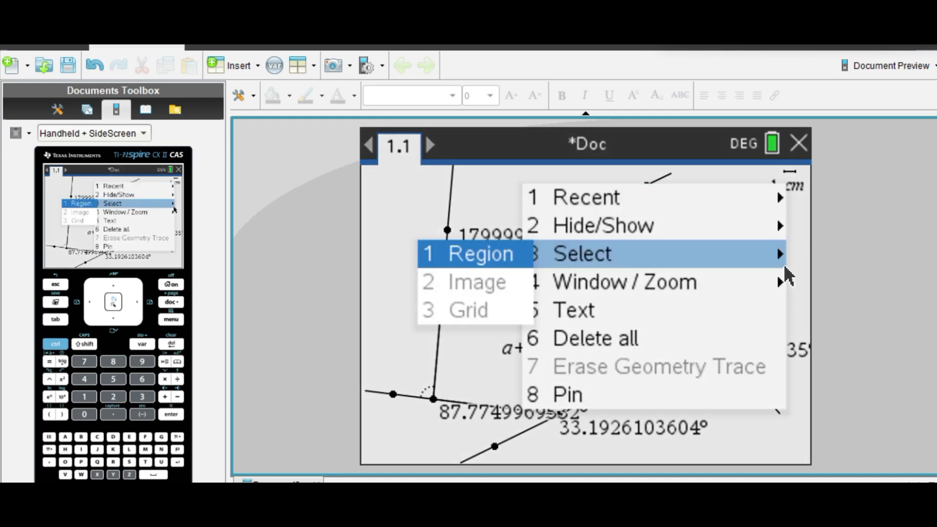
pyautogui.moveTo(736, 249)
pyautogui.click(379, 342)
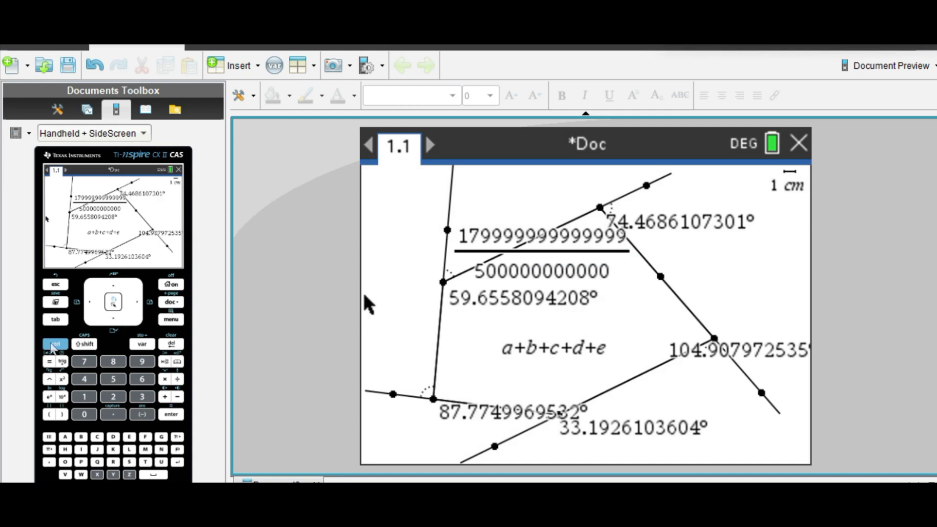
pyautogui.click(54, 344)
pyautogui.click(171, 320)
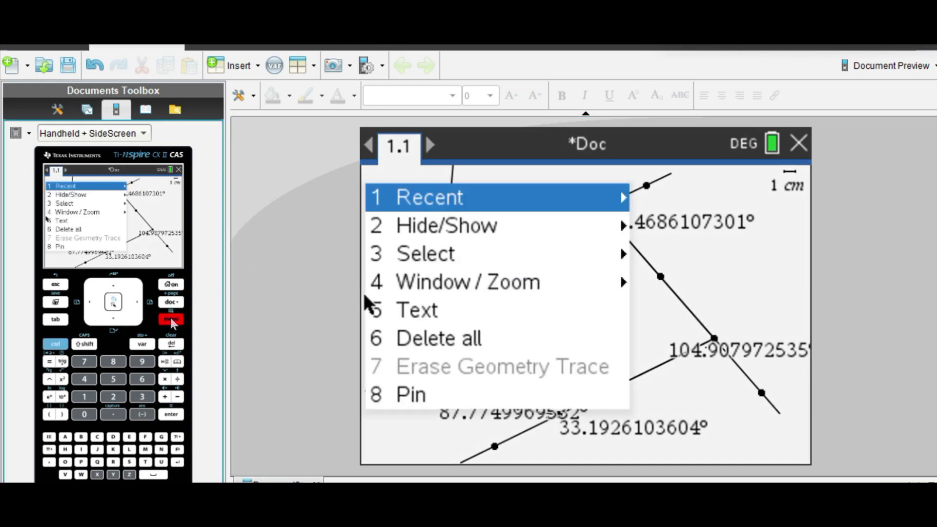
pyautogui.moveTo(490, 279)
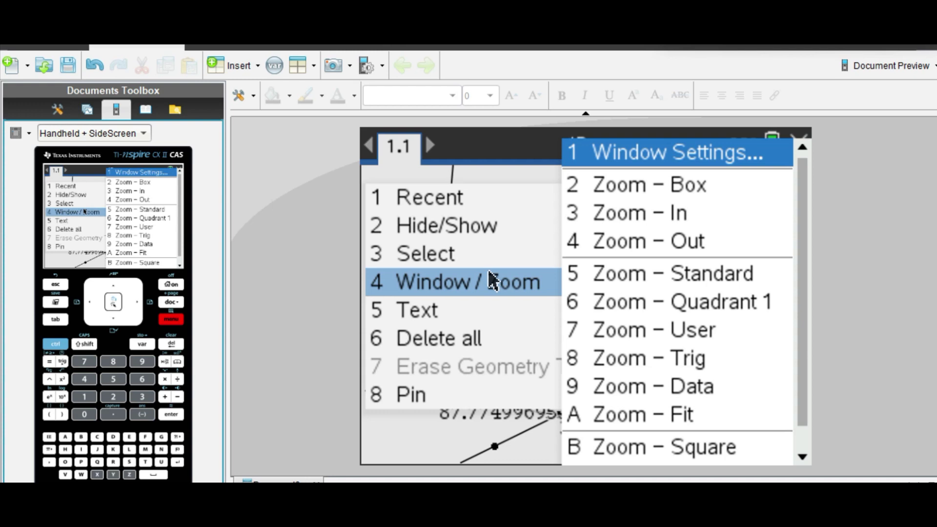
pyautogui.moveTo(380, 260)
pyautogui.click(300, 275)
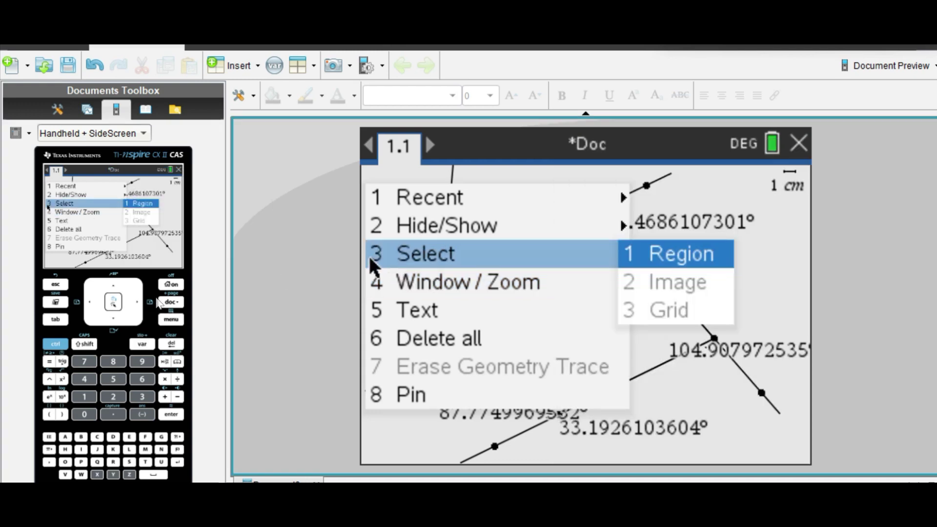
pyautogui.click(171, 303)
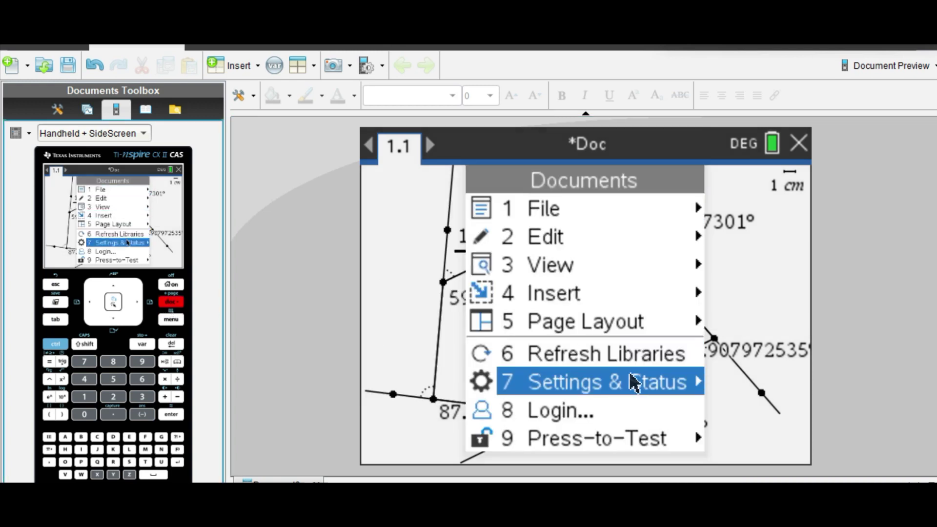
pyautogui.moveTo(633, 382)
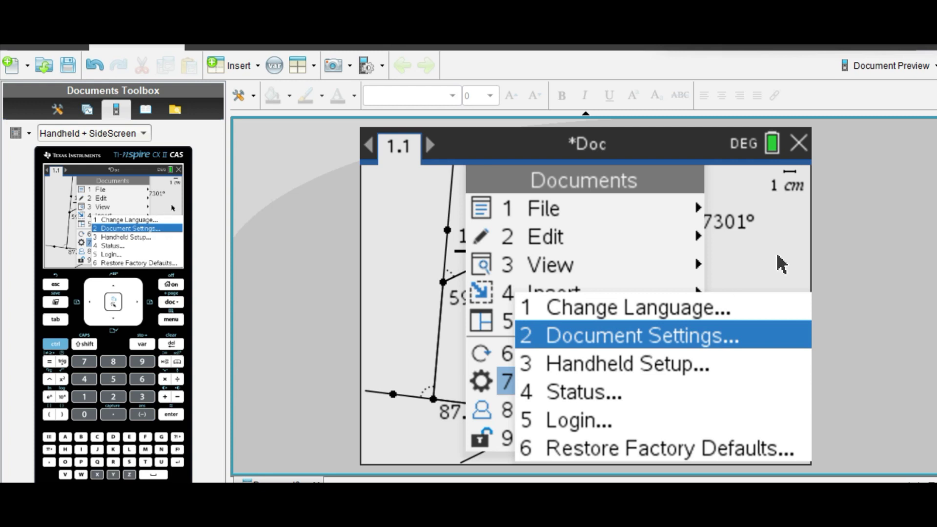
pyautogui.press('Escape')
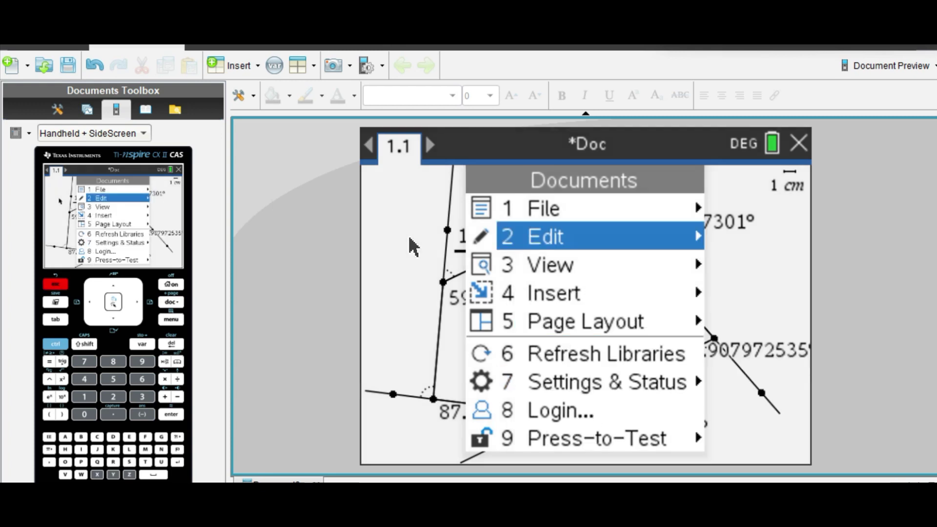
pyautogui.press('Escape')
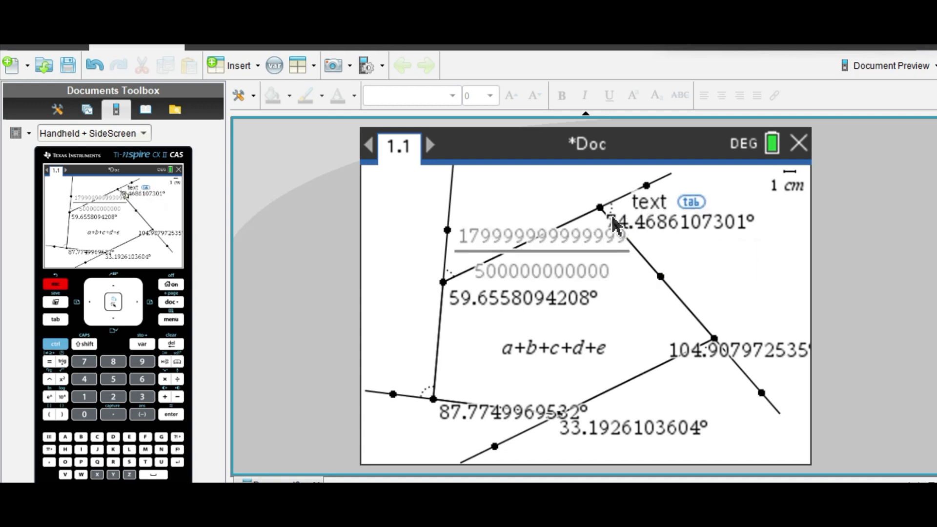
# Step: Reshape the pentagon by moving its top vertex horizontally to the right, away from the angle-sum fraction
pyautogui.moveTo(600, 208); pyautogui.dragTo(683, 211)
# Step: Switch to Microsoft Whiteboard and write "Sum of exterior angles of any polygon = 360 degrees." in the text box below "Interior and Exterior Angles"
pyautogui.hotkey('alt', 'Tab')
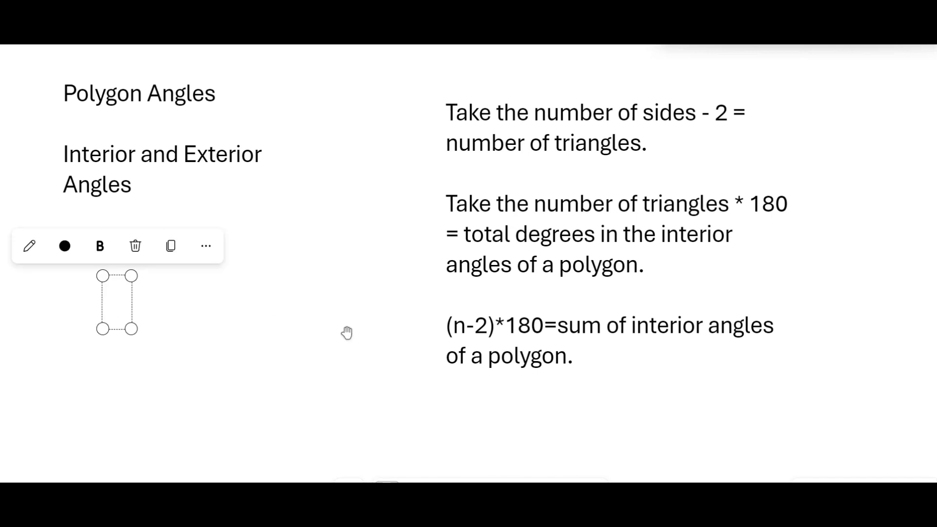
pyautogui.write('Sum of exterior angles of')
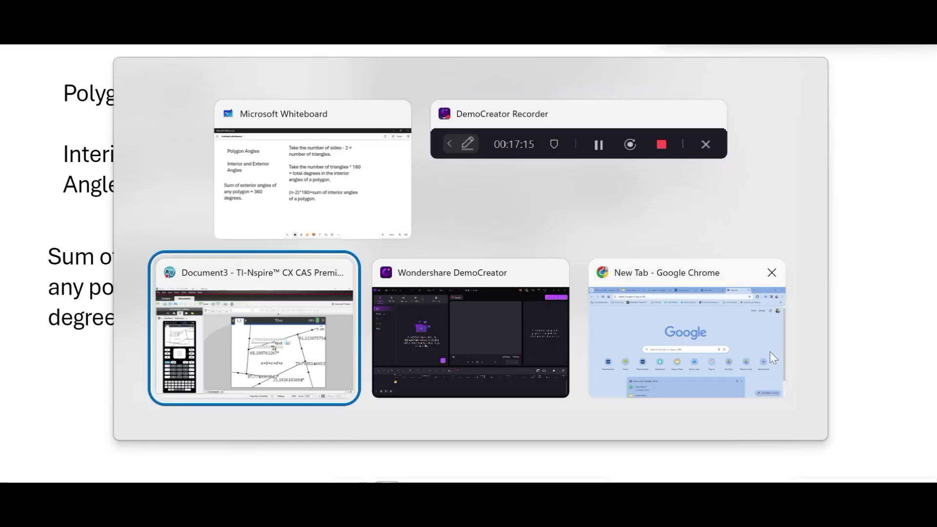
# Step: Return to TI-Nspire and draw a closed triangle with the Polygon tool in an empty area of the geometry page
pyautogui.scroll(2, 548, 339)
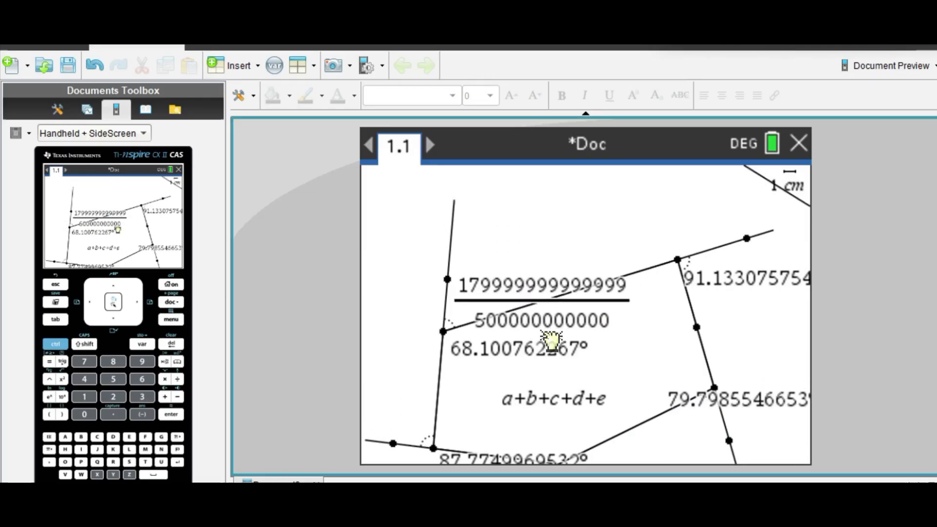
pyautogui.scroll(-4, 633, 332)
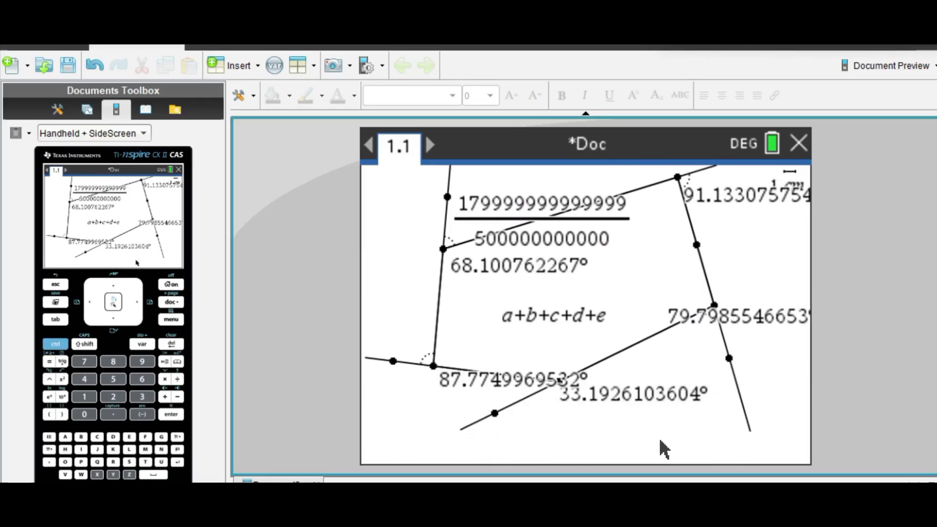
pyautogui.hscroll(15, 659, 437)
pyautogui.hscroll(15, 766, 351)
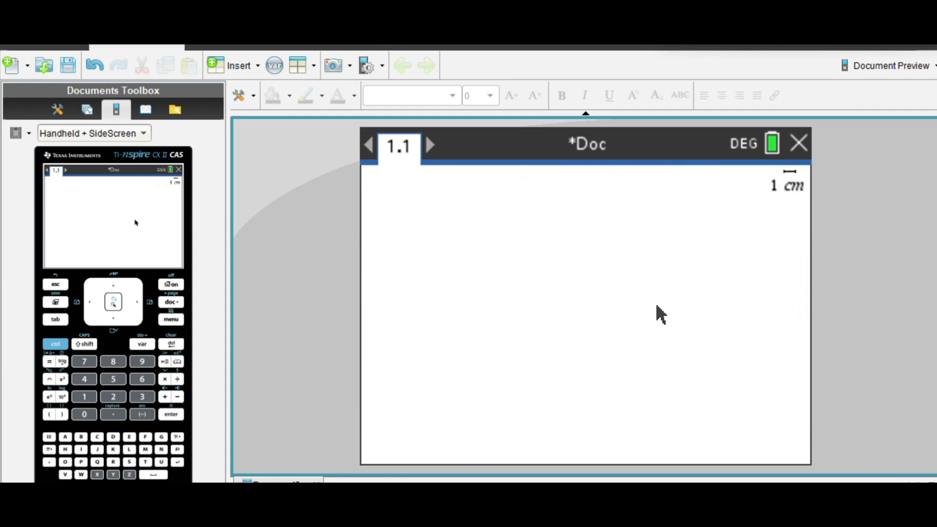
pyautogui.click(172, 320)
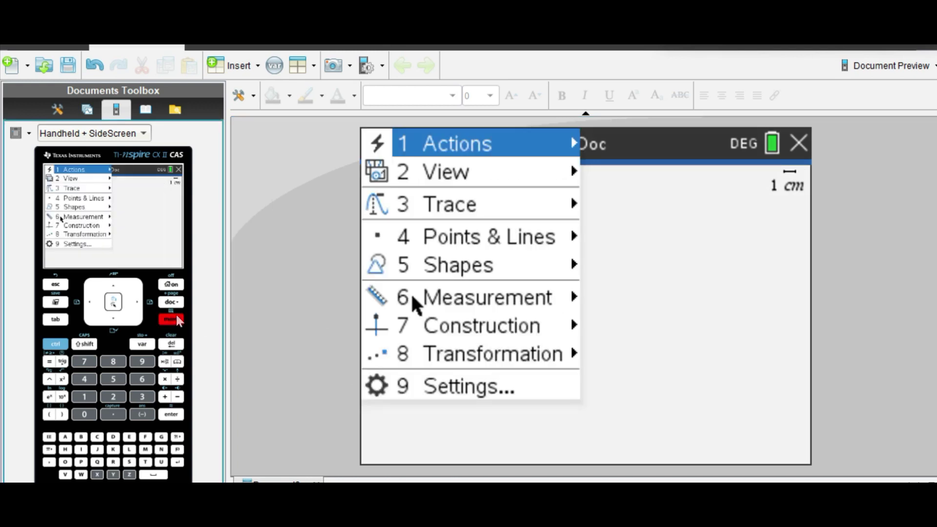
pyautogui.click(480, 267)
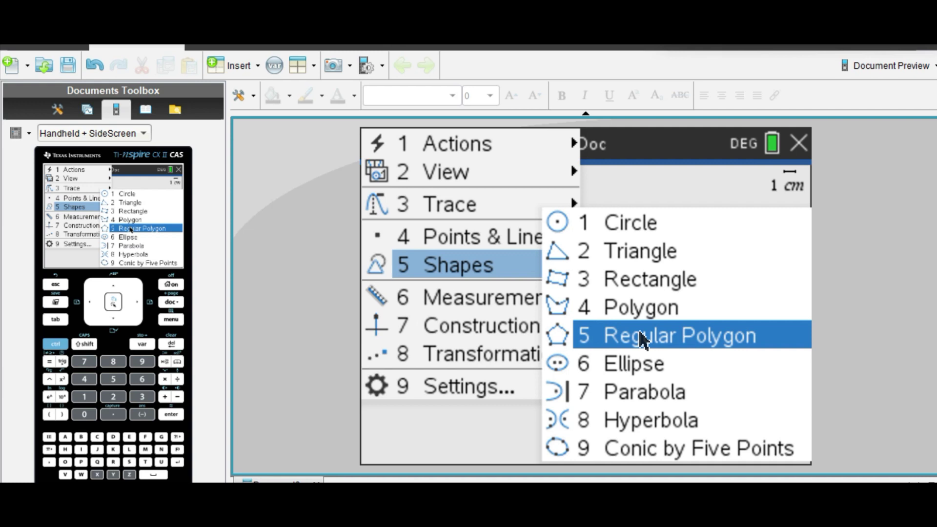
pyautogui.click(649, 307)
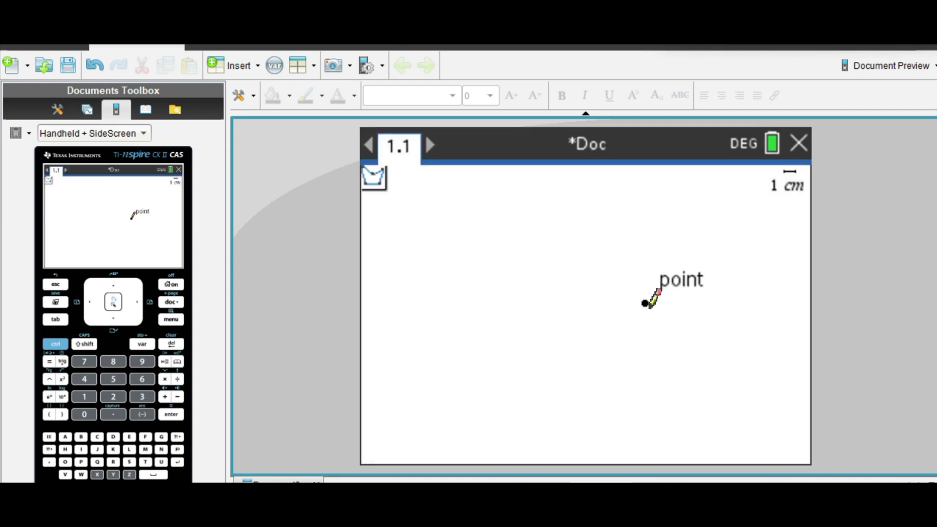
pyautogui.click(428, 266)
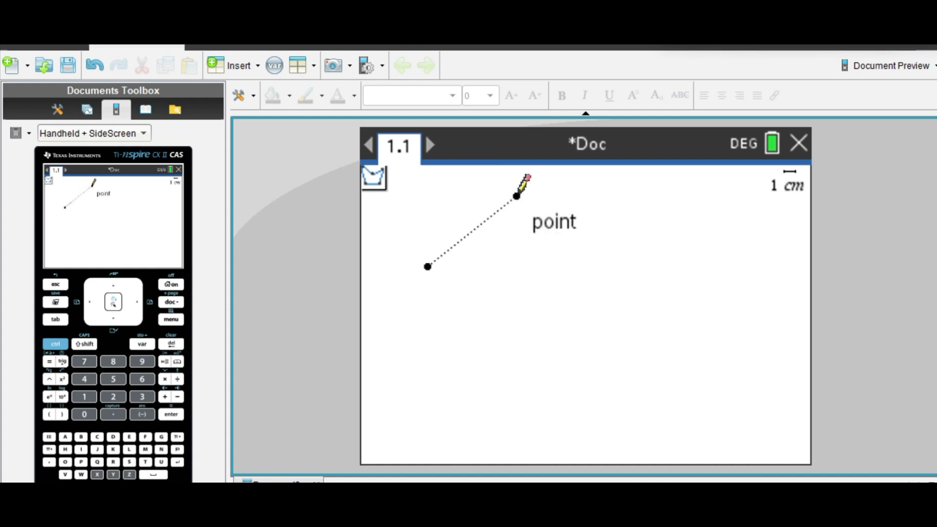
pyautogui.click(533, 185)
pyautogui.click(592, 249)
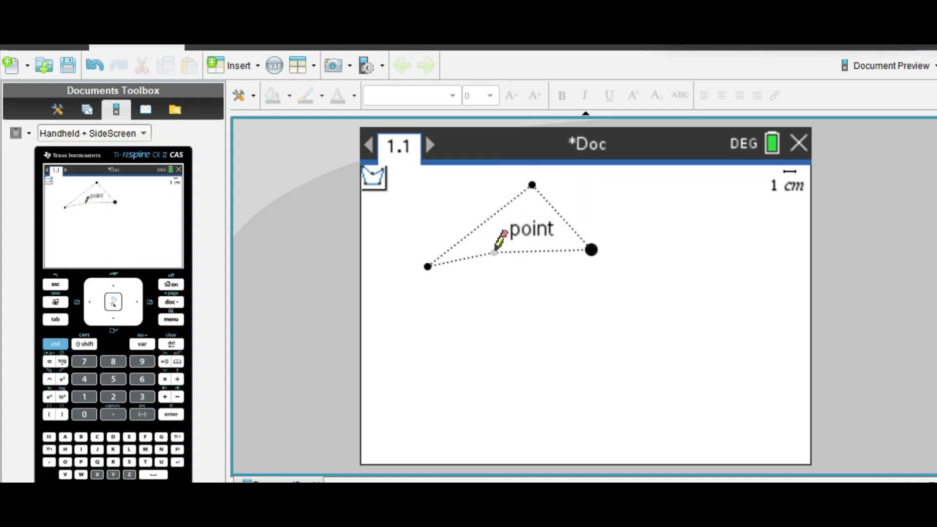
pyautogui.click(428, 266)
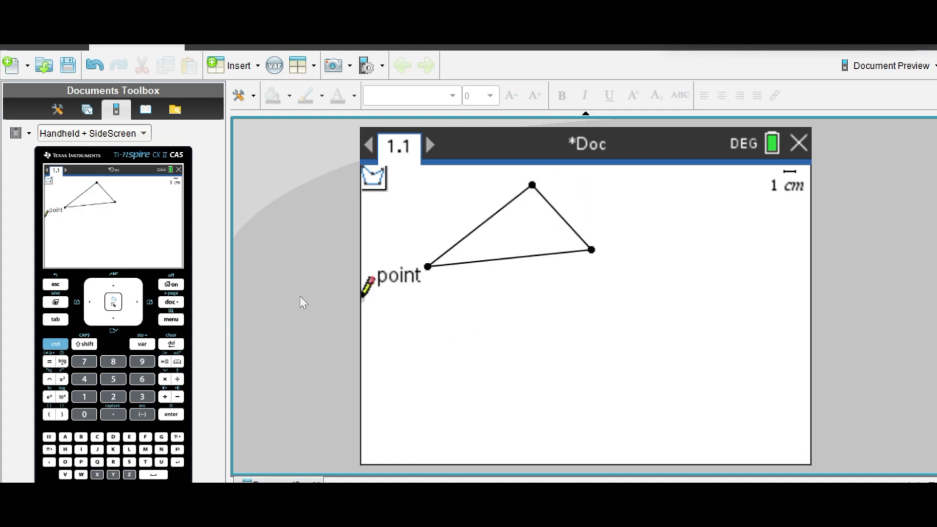
# Step: Draw a six-sided regular polygon around a centre point below the triangle with the Regular Polygon tool
pyautogui.click(172, 320)
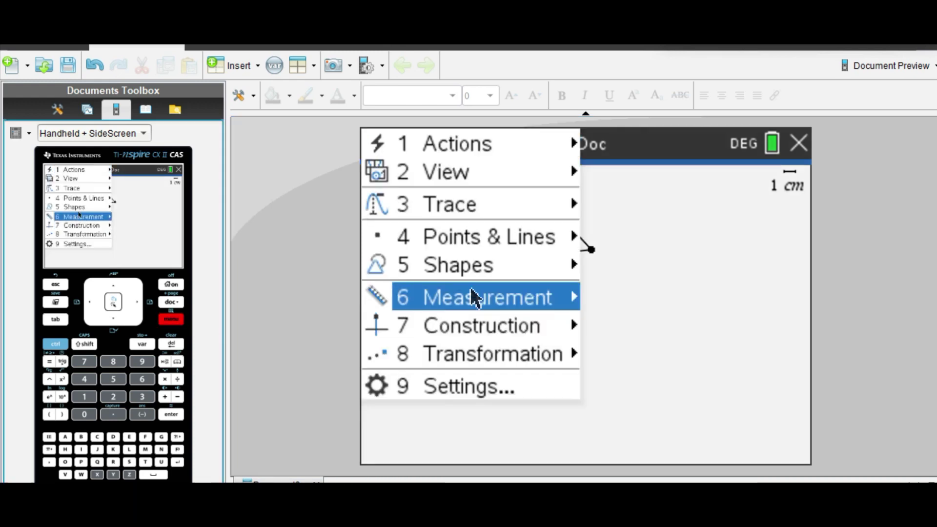
pyautogui.moveTo(485, 264)
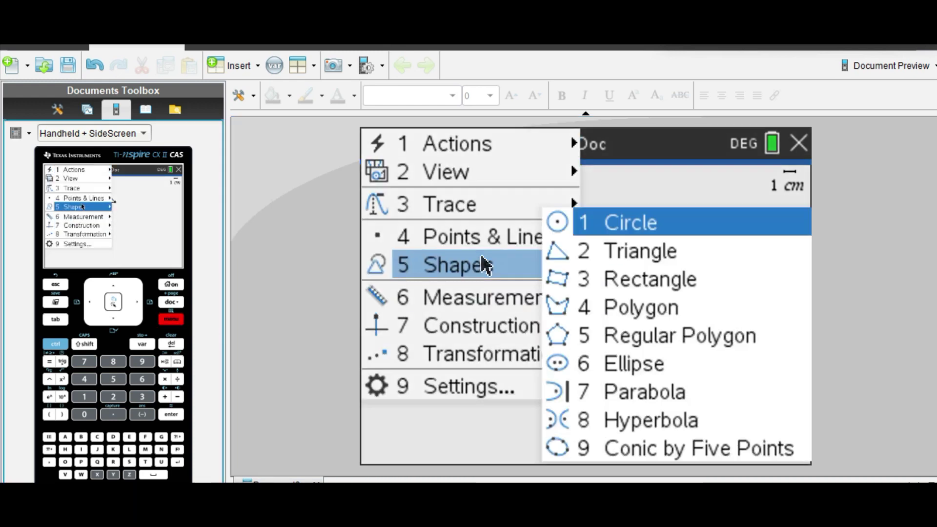
pyautogui.click(622, 335)
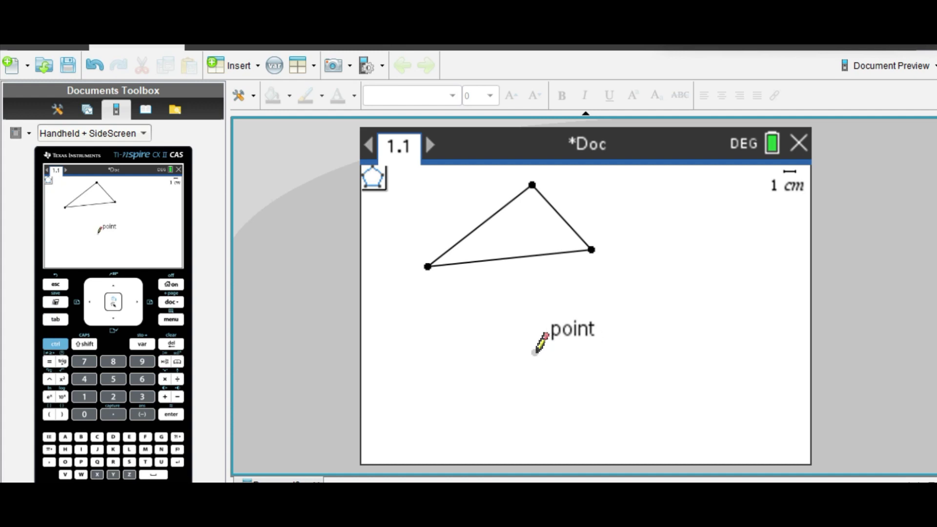
pyautogui.click(536, 352)
pyautogui.click(605, 322)
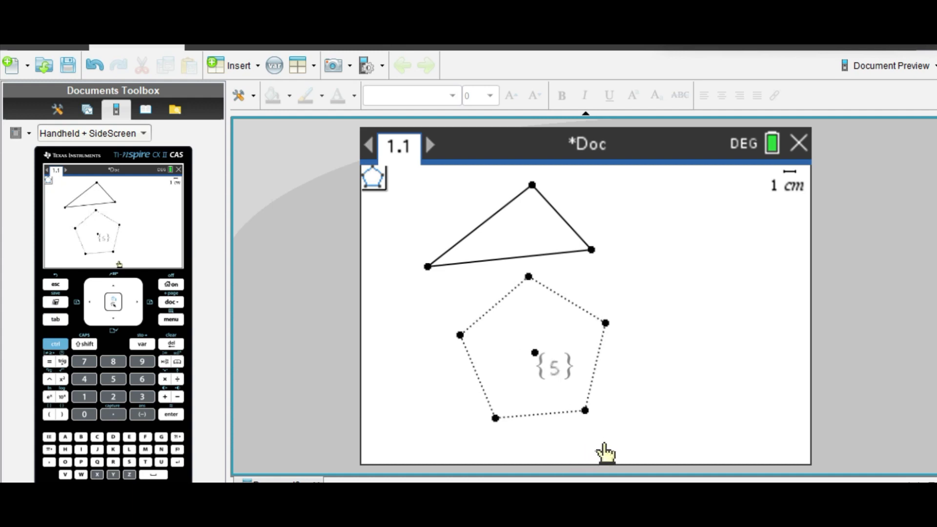
pyautogui.click(647, 433)
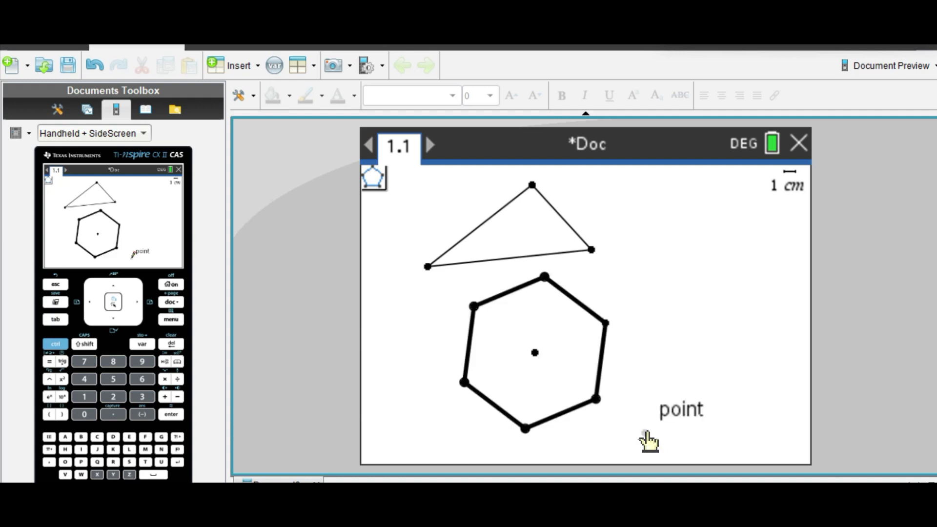